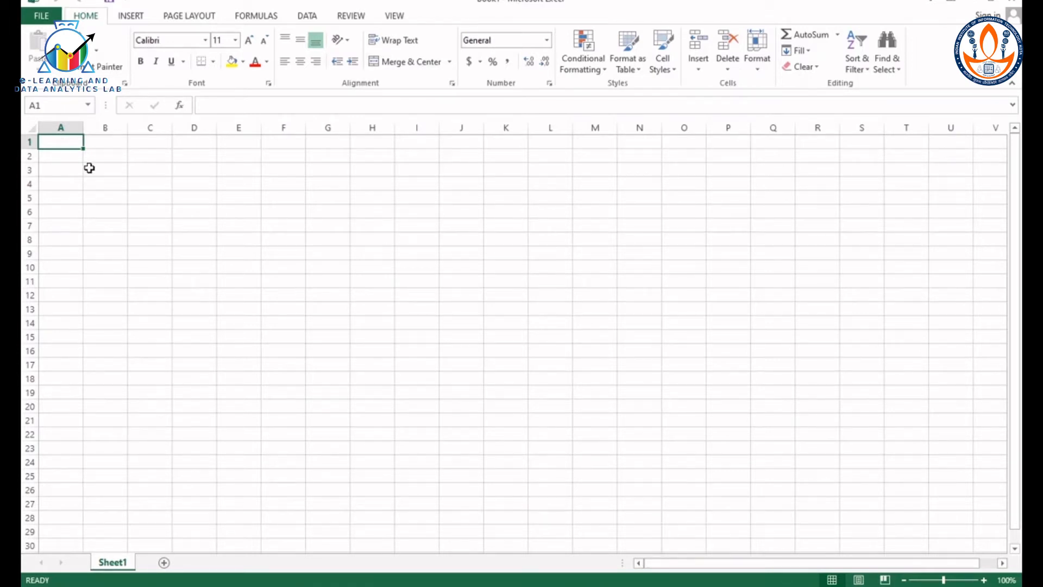
Step: Save the workbook to New Volume (D:) under the file name MyExcel File
{"action": "left_click", "coordinate": [89, 168]}
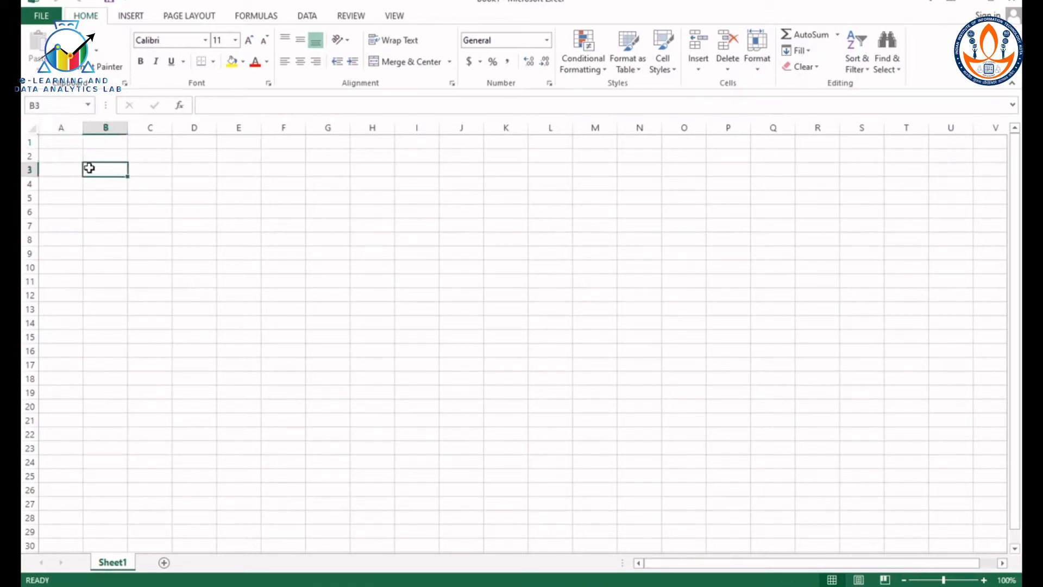
{"action": "left_click", "coordinate": [46, 19]}
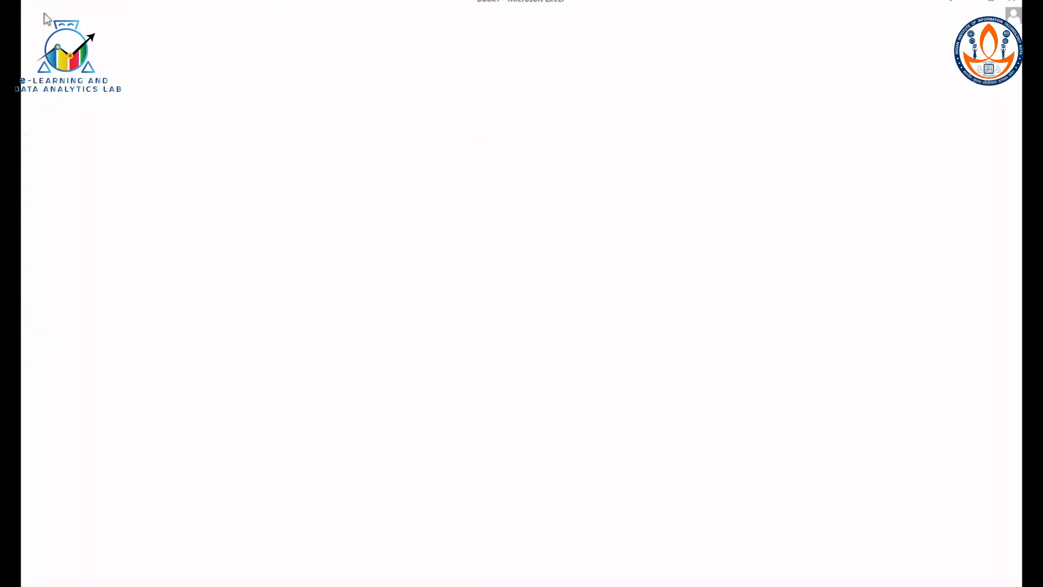
{"action": "left_click", "coordinate": [63, 130]}
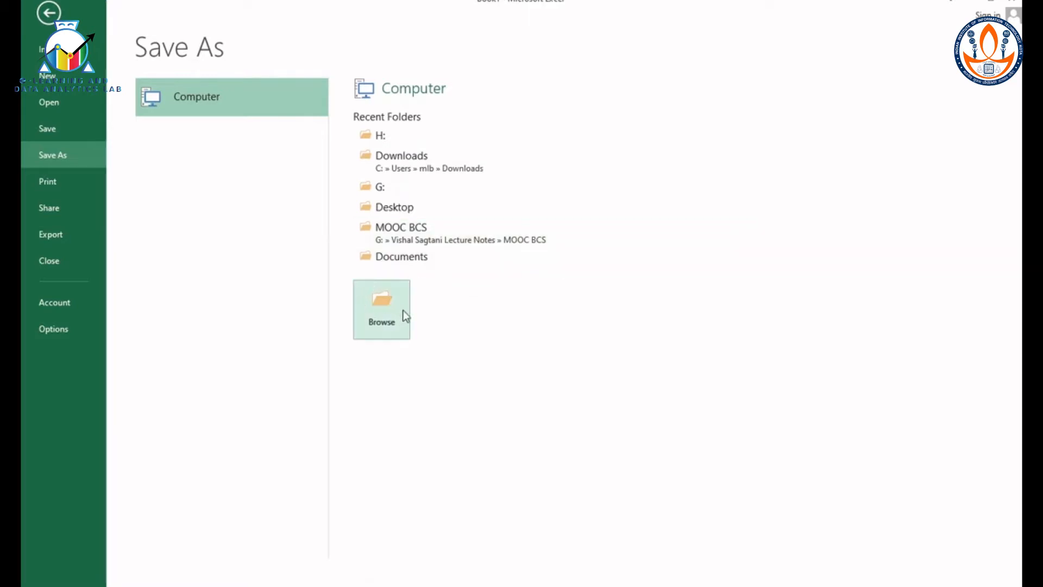
{"action": "left_click", "coordinate": [389, 315]}
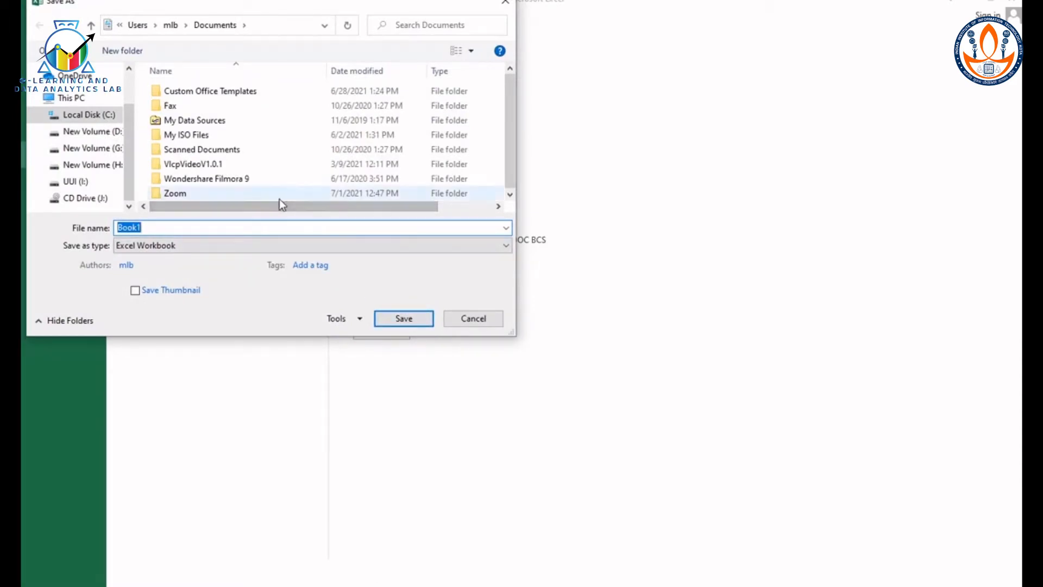
{"action": "left_click", "coordinate": [105, 136]}
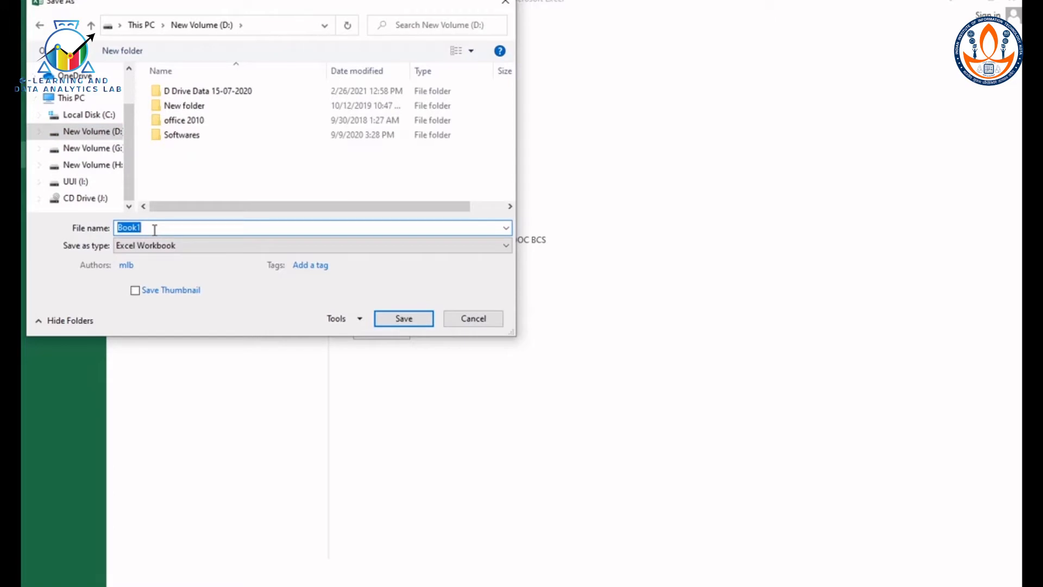
{"action": "type", "text": "MyExcel File"}
{"action": "left_click", "coordinate": [396, 320]}
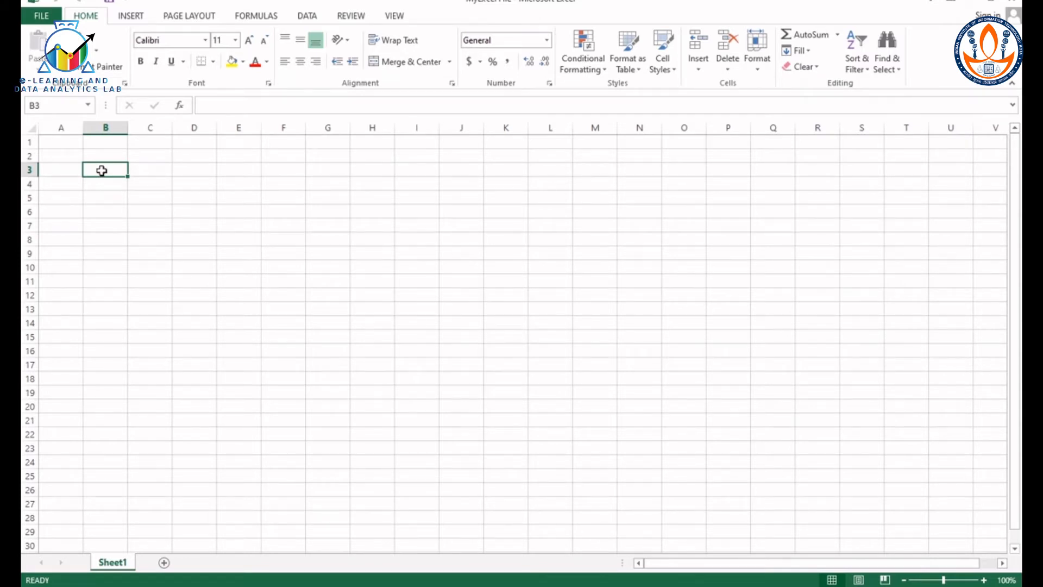
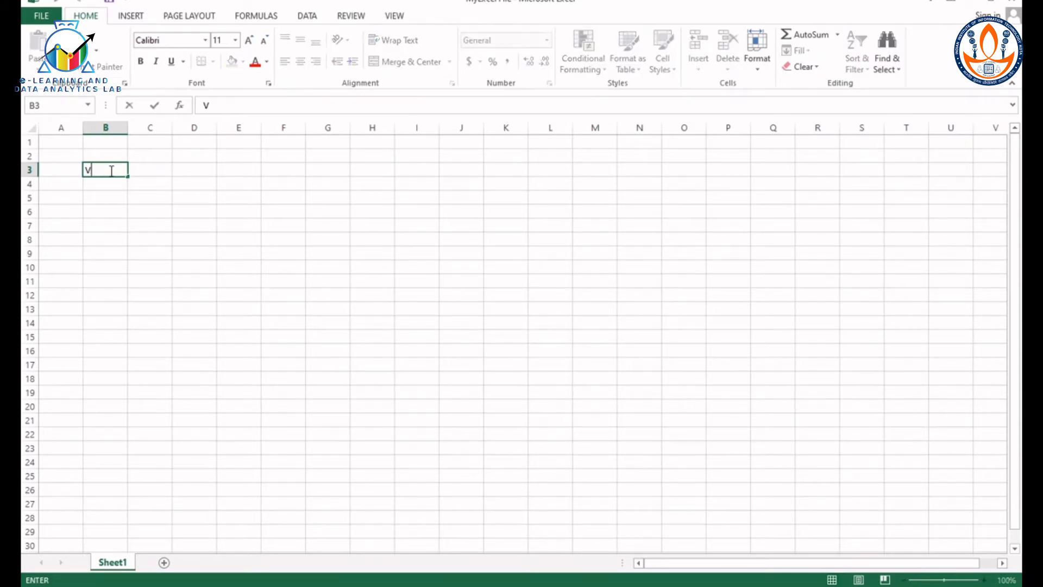
Step: Enter the person's full name in cell B3 and the value 100 in C3
{"action": "key", "text": "Tab"}
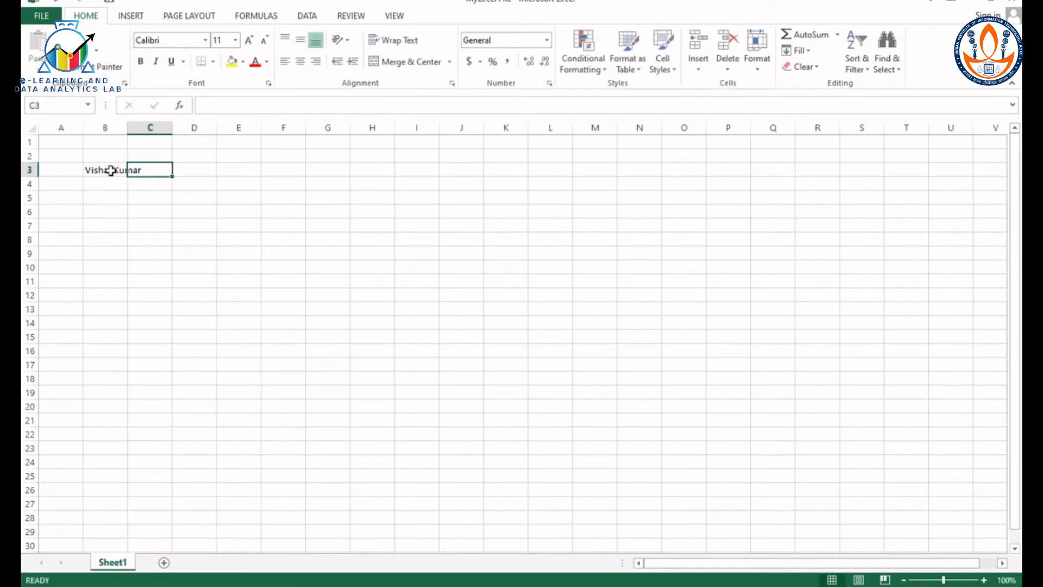
{"action": "type", "text": "100"}
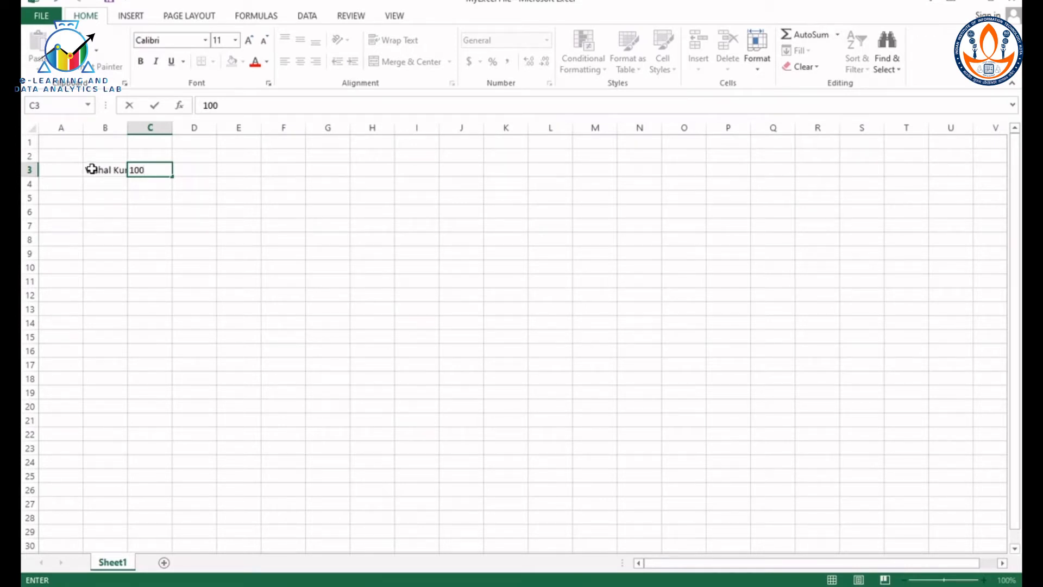
Step: Change the font of cells B3:C3 to Arial
{"action": "left_click_drag", "start_coordinate": [91, 169], "coordinate": [141, 168]}
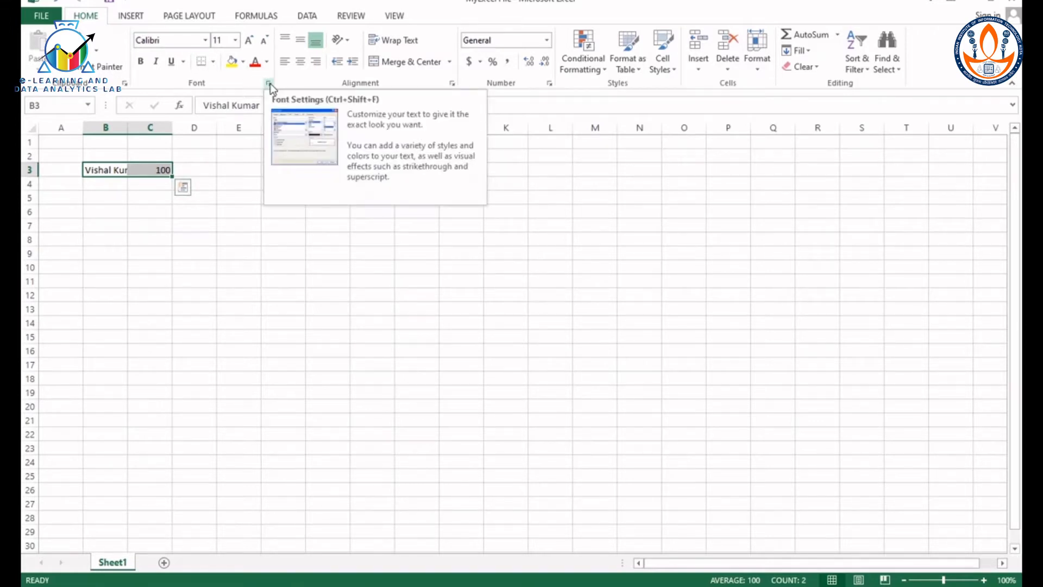
{"action": "left_click", "coordinate": [206, 41]}
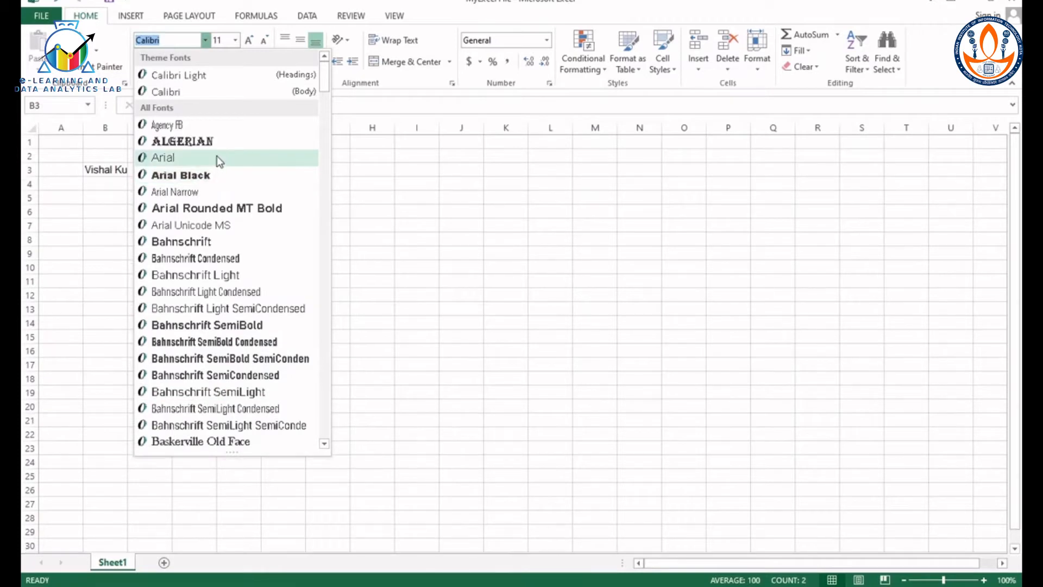
{"action": "left_click", "coordinate": [216, 157]}
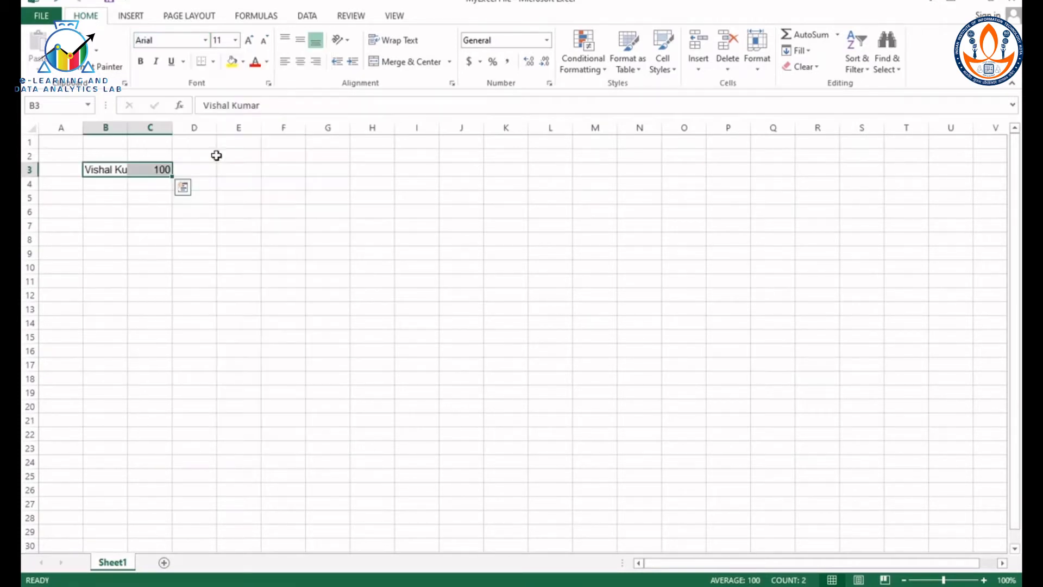
Step: Try font size 12 on B3:C3, enlarge it further, and reduce it to 11
{"action": "left_click", "coordinate": [236, 40]}
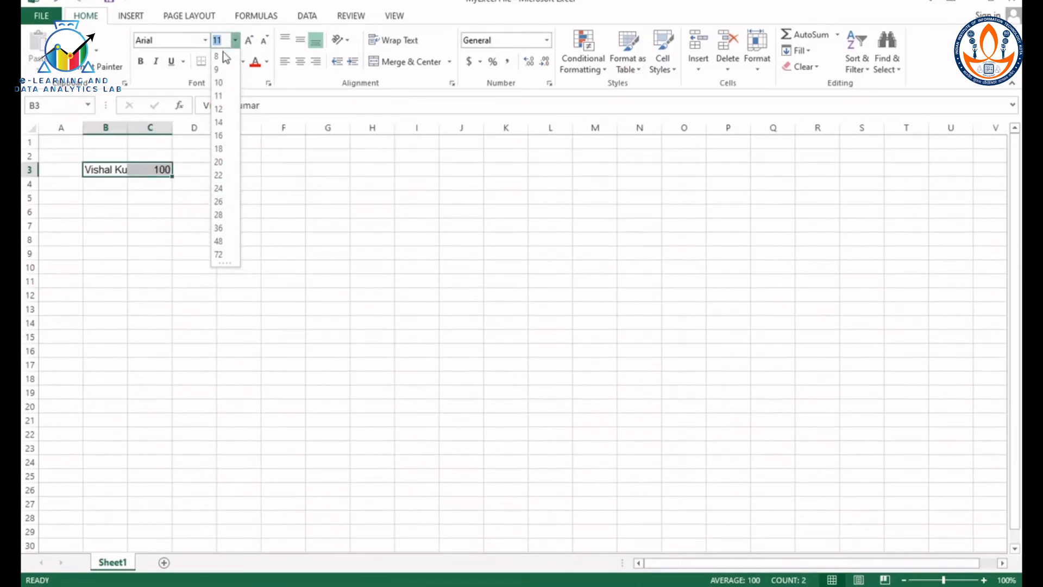
{"action": "left_click", "coordinate": [223, 110]}
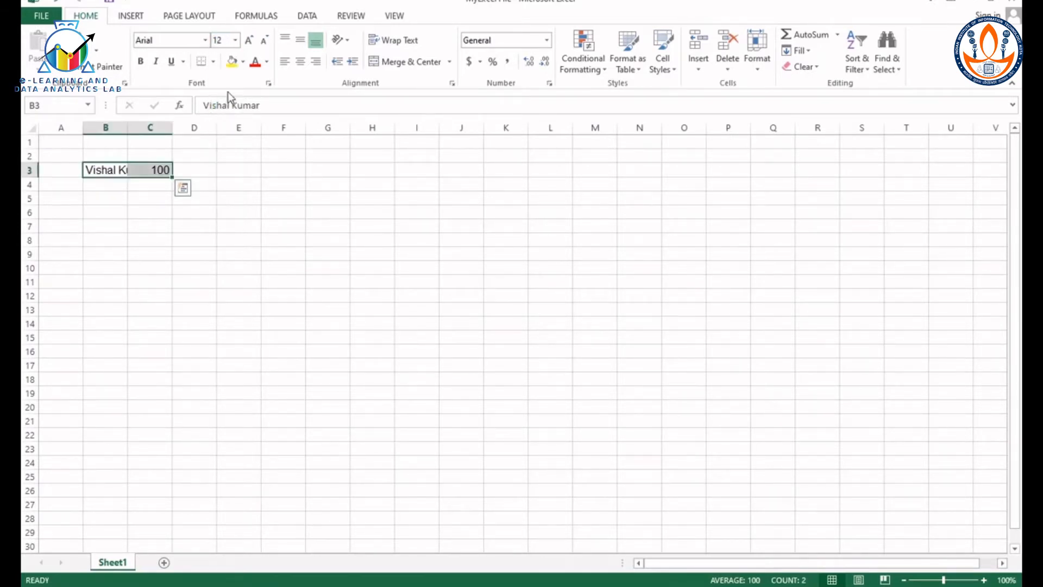
{"action": "left_click", "coordinate": [250, 39]}
{"action": "left_click", "coordinate": [250, 39]}
{"action": "left_click", "coordinate": [265, 40]}
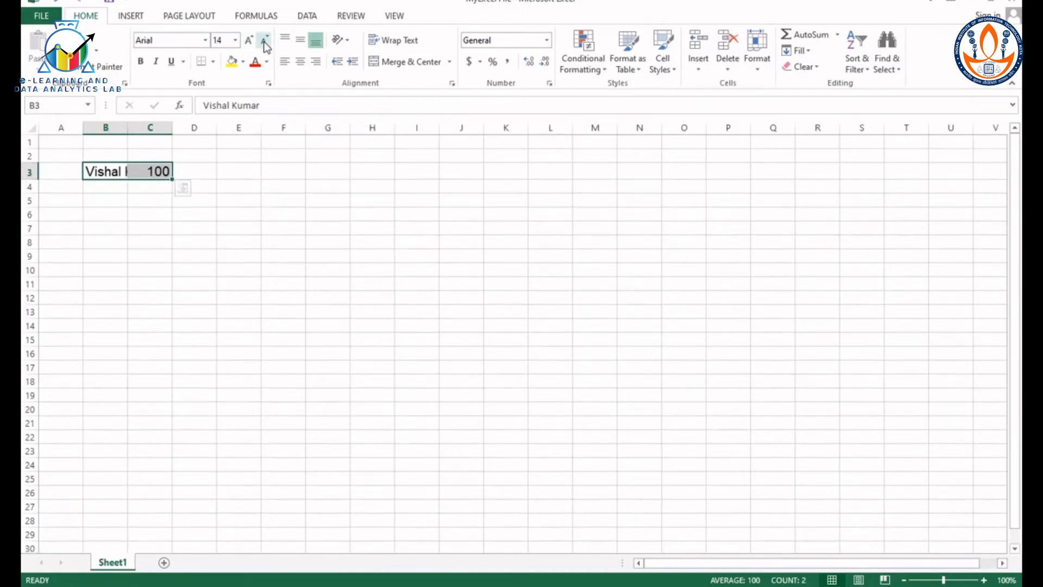
{"action": "left_click", "coordinate": [265, 40]}
{"action": "left_click", "coordinate": [264, 40]}
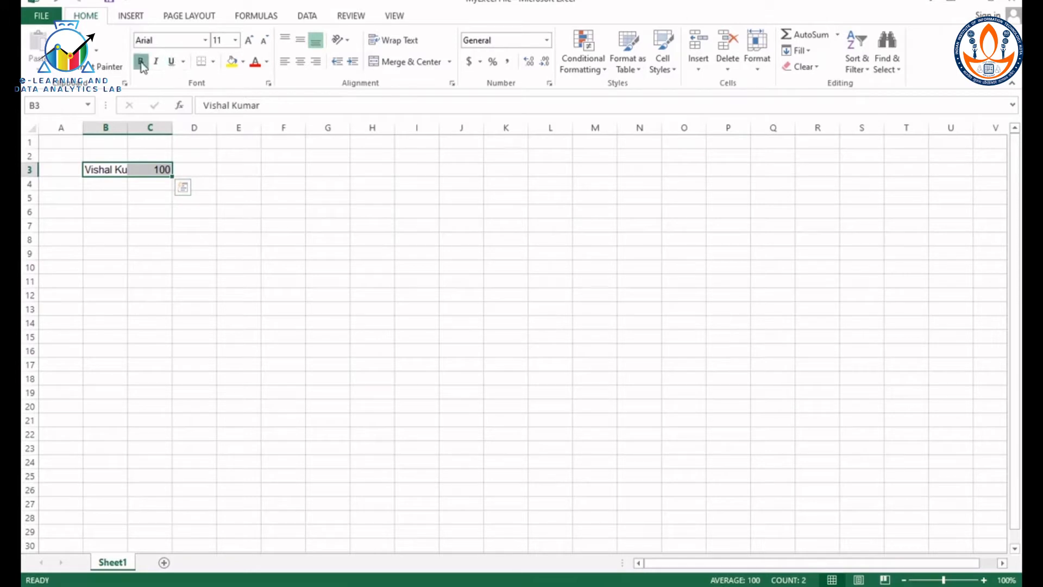
Step: Try bold, italic and underline on cells B3:C3, and remove these styles again
{"action": "key", "text": "ctrl+b"}
{"action": "key", "text": "ctrl+i"}
{"action": "left_click", "coordinate": [173, 61]}
{"action": "left_click", "coordinate": [173, 62]}
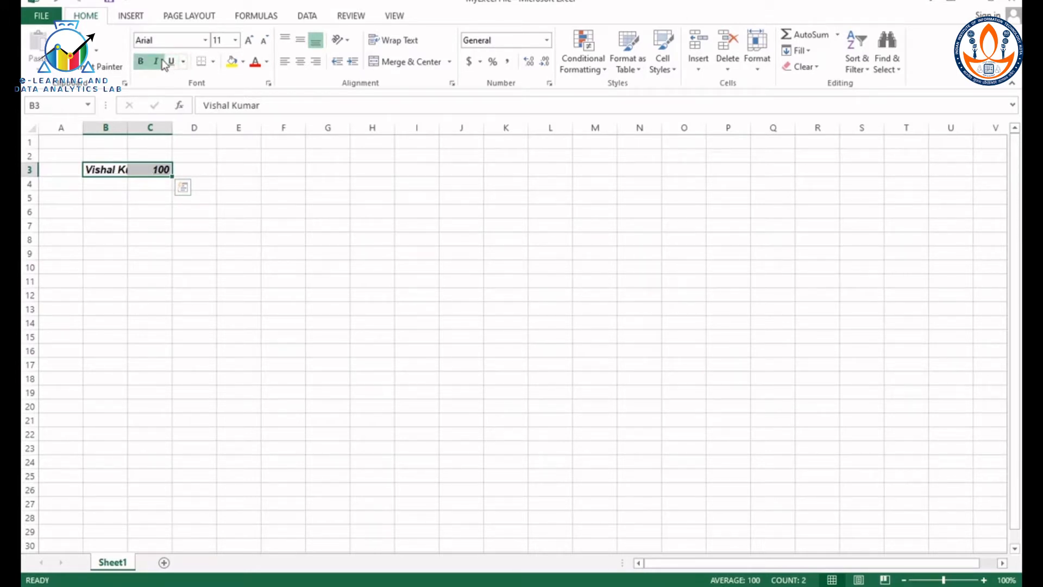
{"action": "left_click", "coordinate": [158, 61]}
{"action": "left_click", "coordinate": [142, 61]}
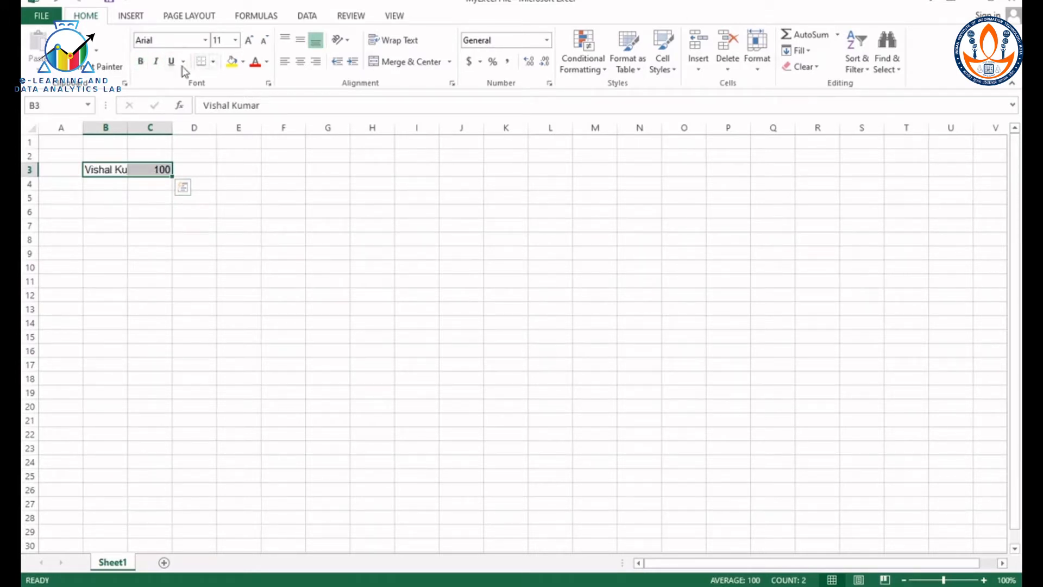
{"action": "left_click", "coordinate": [268, 62]}
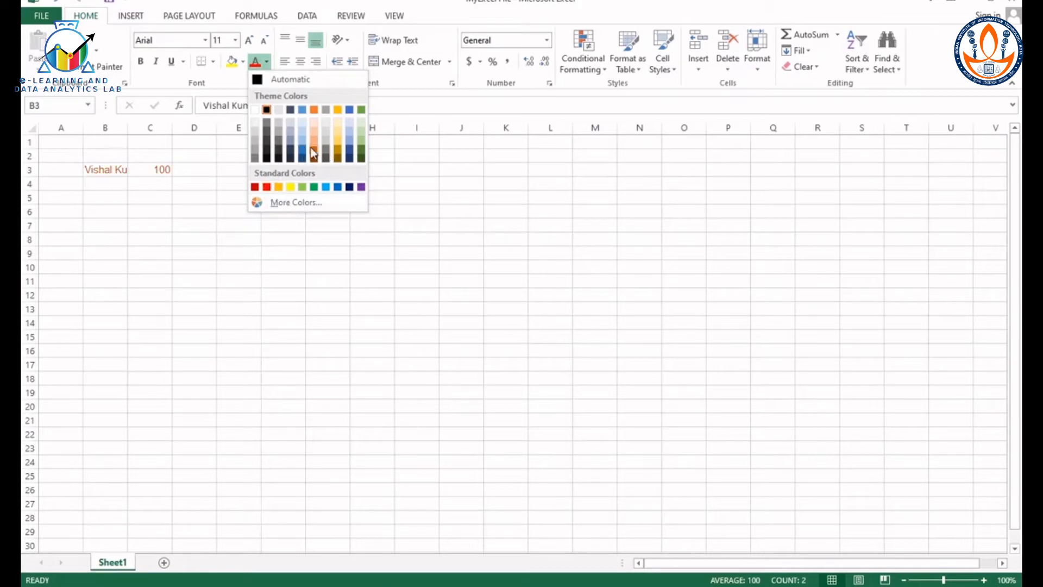
{"action": "left_click", "coordinate": [294, 202]}
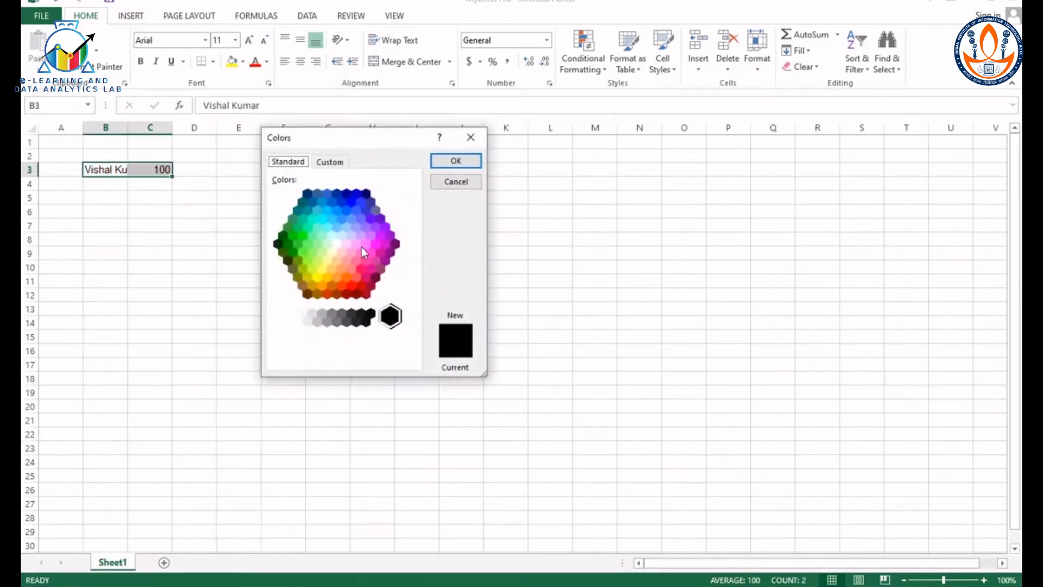
{"action": "left_click", "coordinate": [333, 163]}
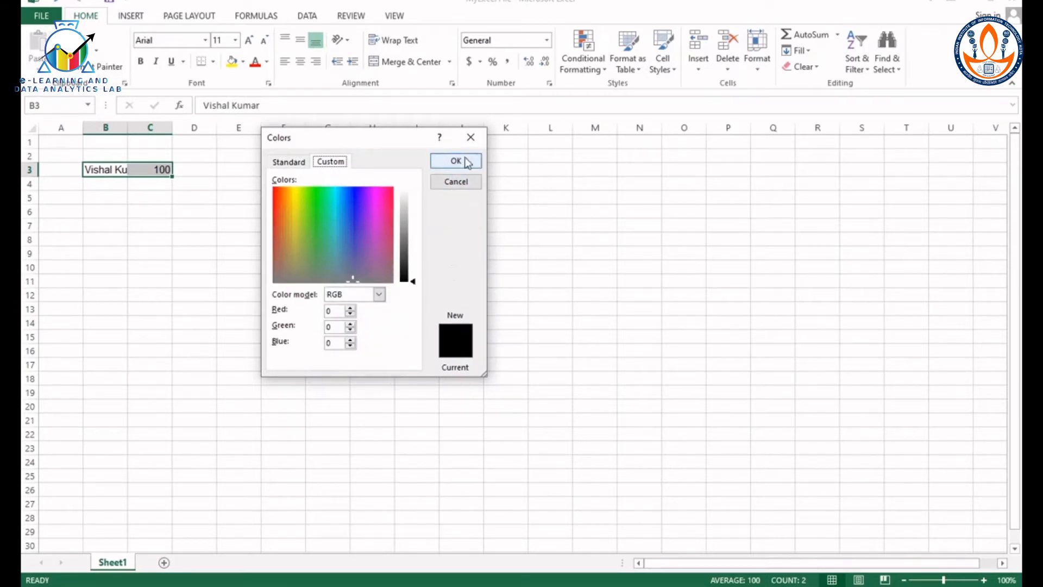
{"action": "left_click", "coordinate": [472, 138]}
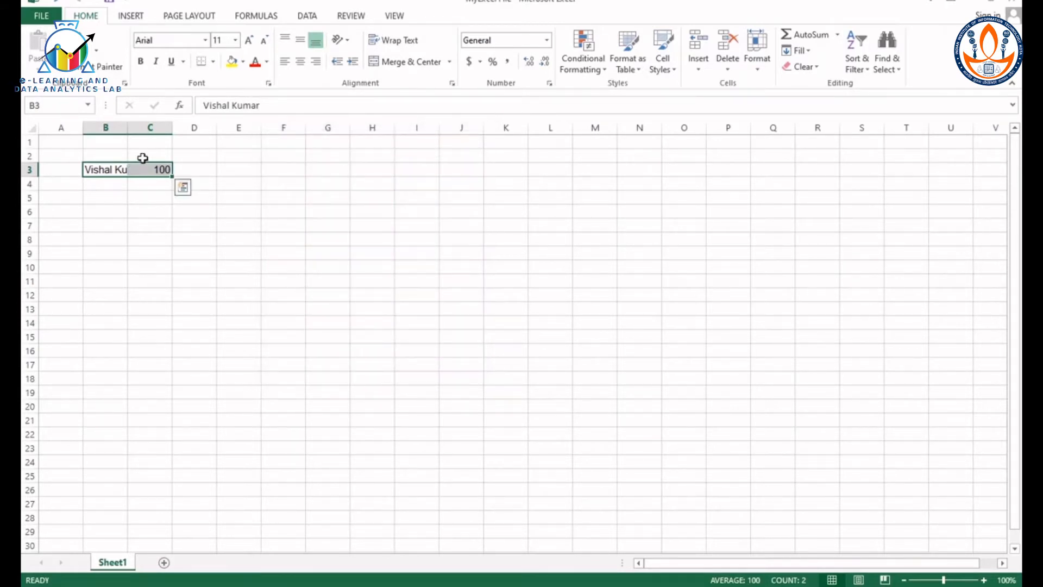
Step: Apply All Borders to cells B3:C3
{"action": "left_click", "coordinate": [215, 62]}
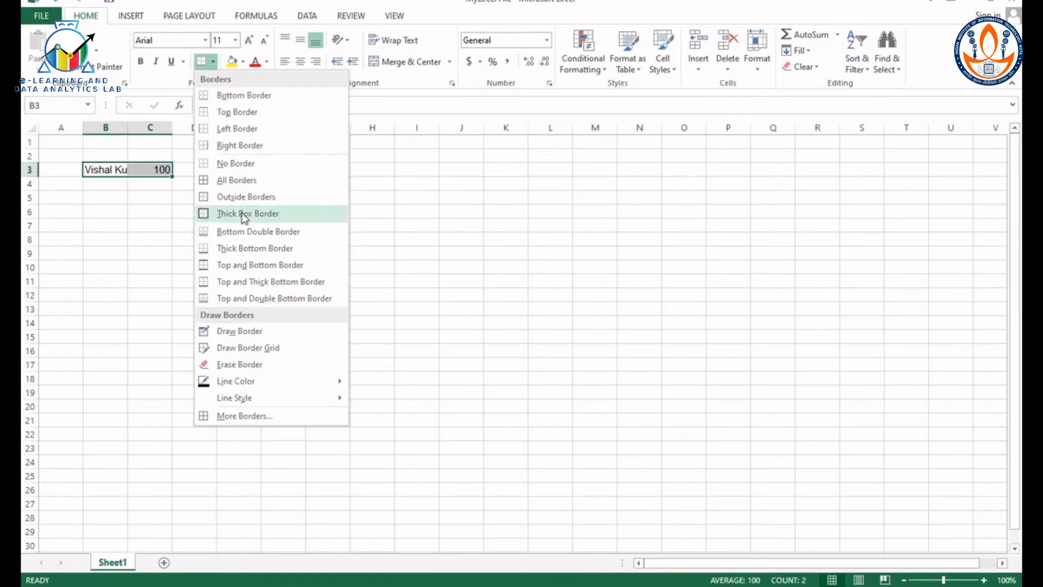
{"action": "left_click", "coordinate": [246, 180]}
{"action": "left_click", "coordinate": [132, 216]}
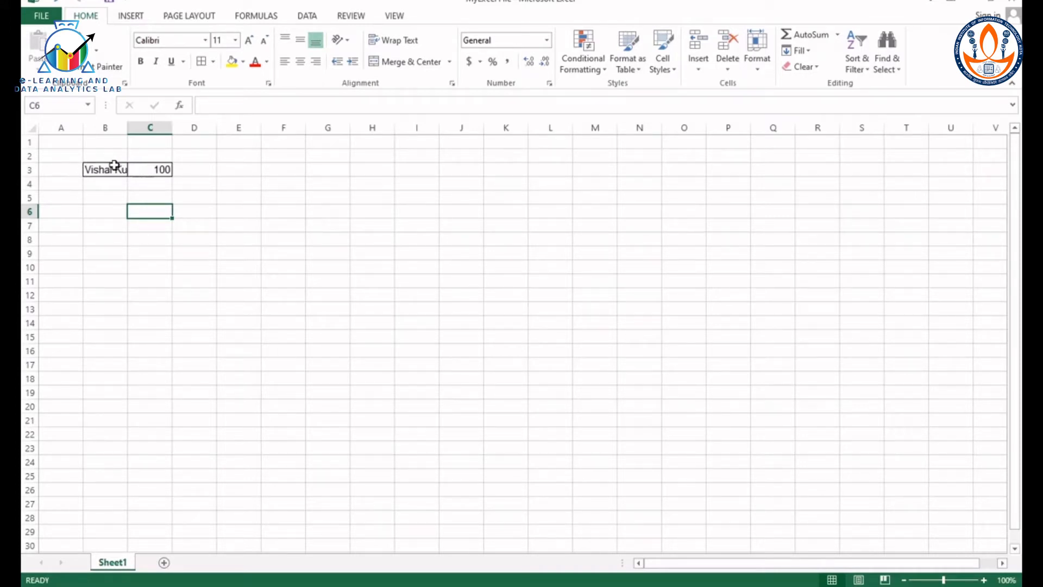
Step: Align the contents of B3:C3 to the middle vertically and center them horizontally
{"action": "left_click_drag", "start_coordinate": [109, 168], "coordinate": [171, 163]}
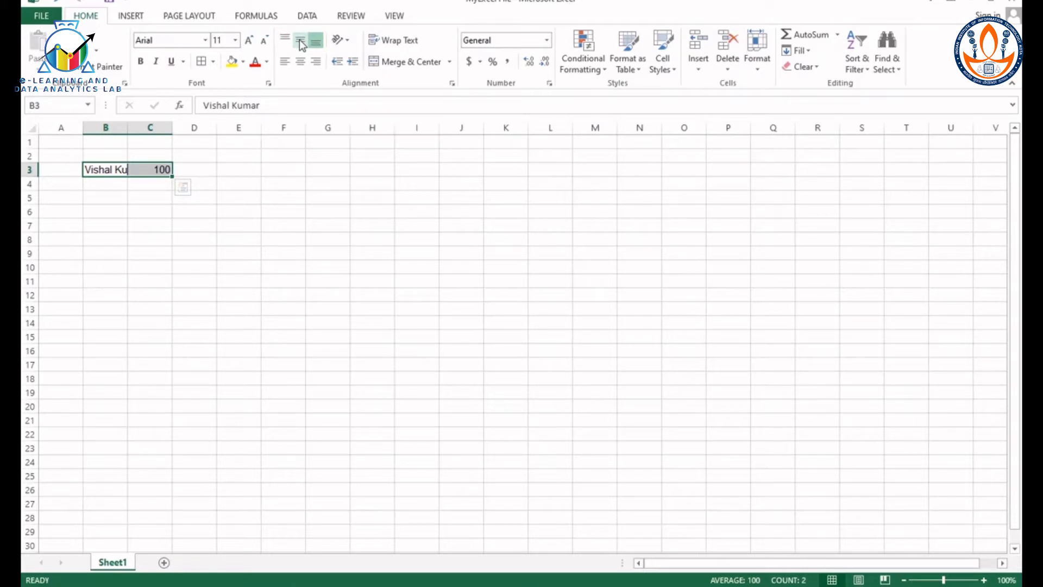
{"action": "left_click", "coordinate": [301, 44]}
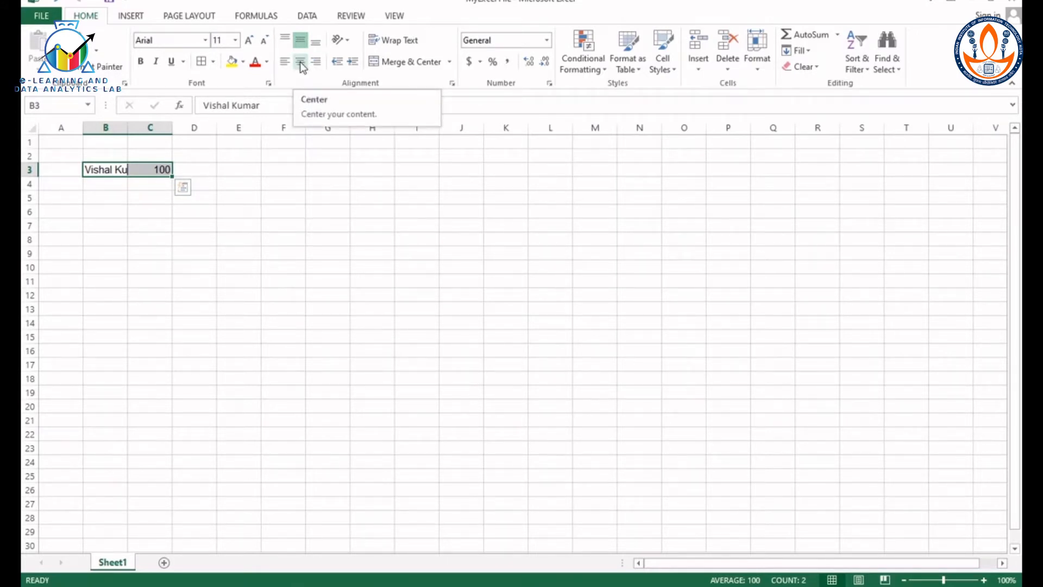
{"action": "left_click", "coordinate": [301, 63]}
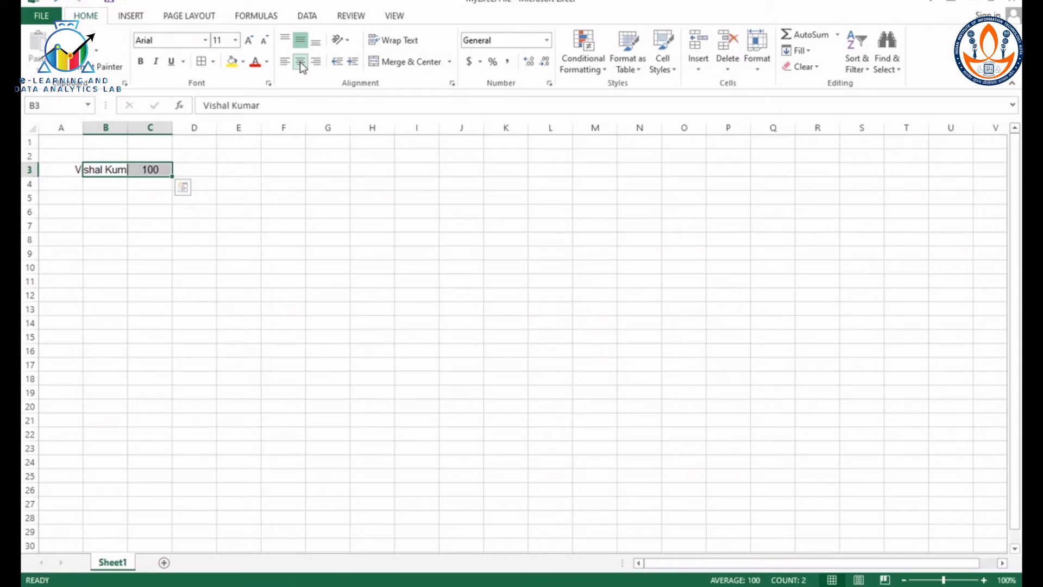
Step: Try the Rotate Text Down orientation on B3:C3, and return the text to horizontal
{"action": "left_click", "coordinate": [348, 42]}
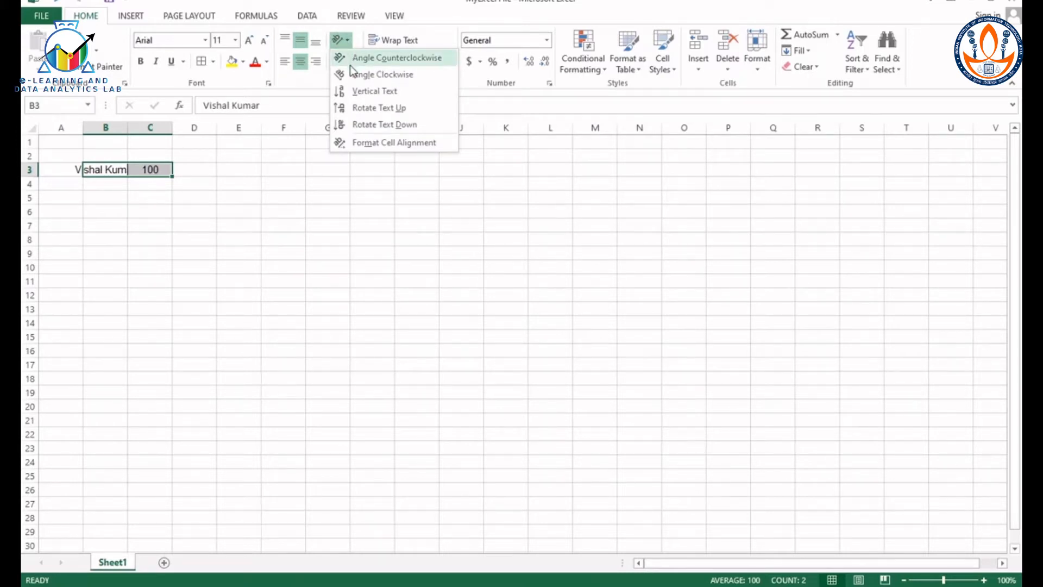
{"action": "left_click", "coordinate": [385, 124]}
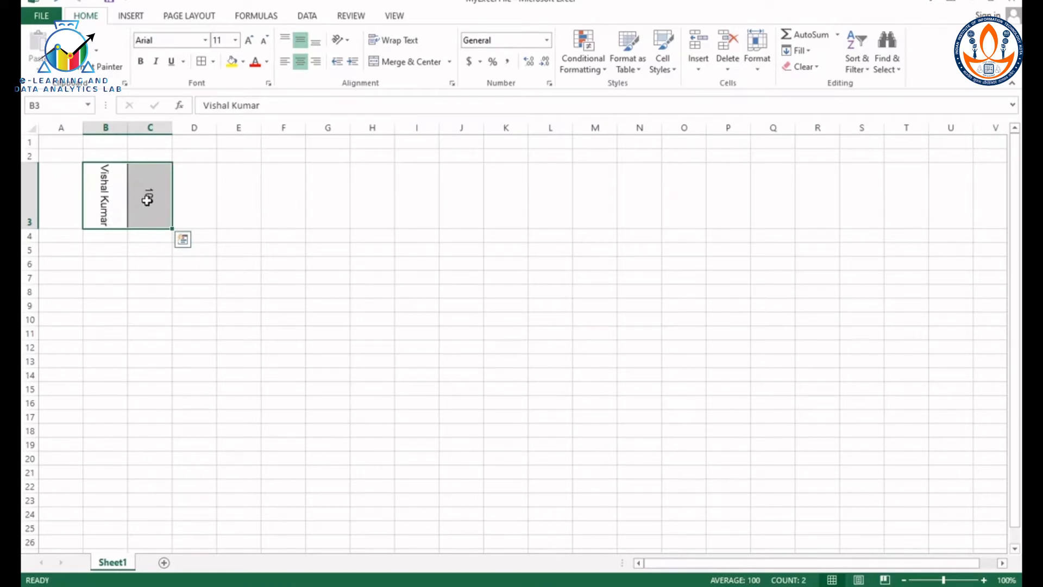
{"action": "left_click", "coordinate": [349, 45]}
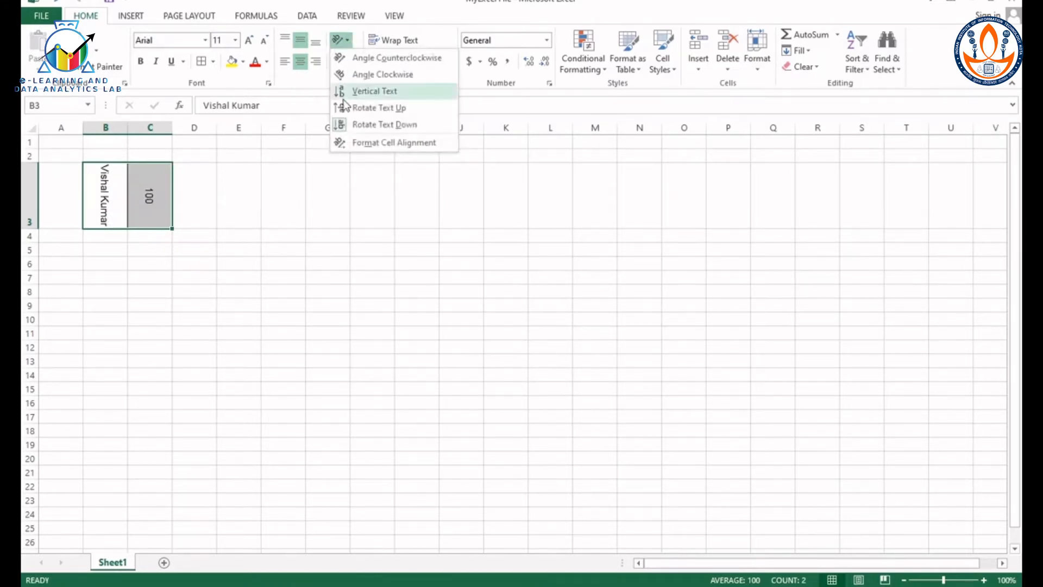
{"action": "left_click", "coordinate": [375, 127]}
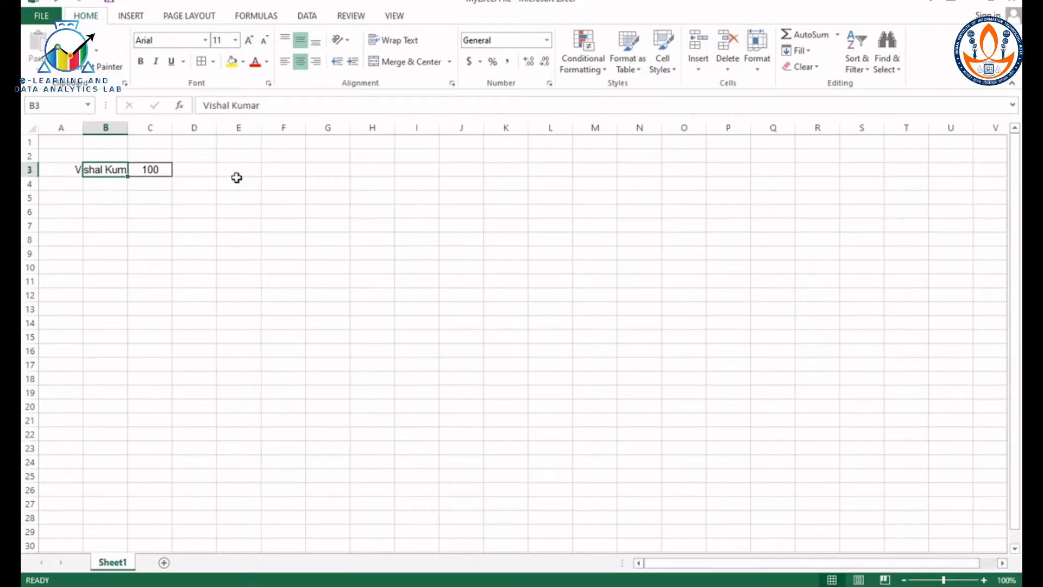
Step: Wrap the text of the name in cell B3
{"action": "left_click", "coordinate": [390, 41]}
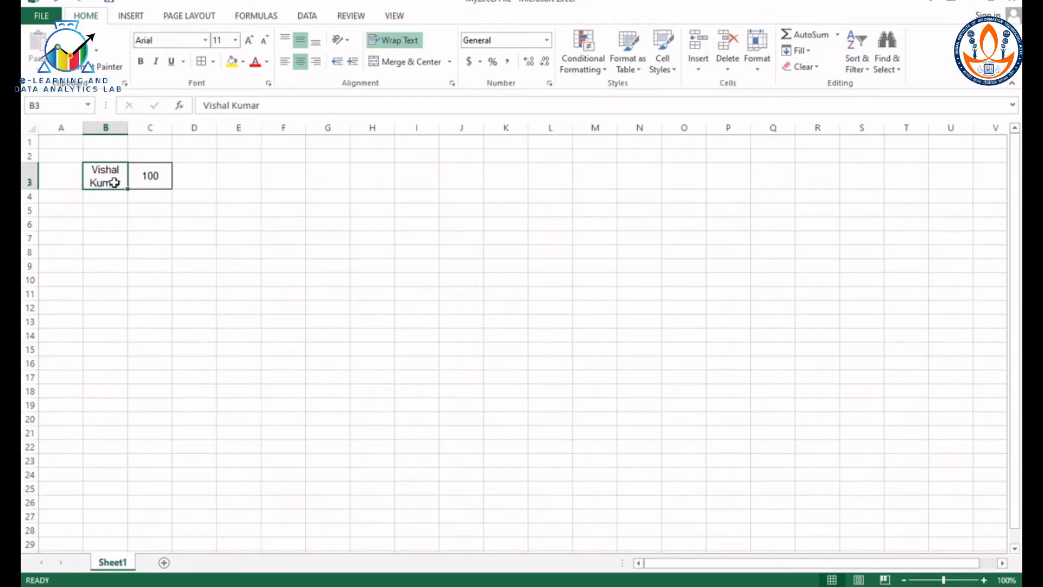
{"action": "left_click", "coordinate": [239, 196]}
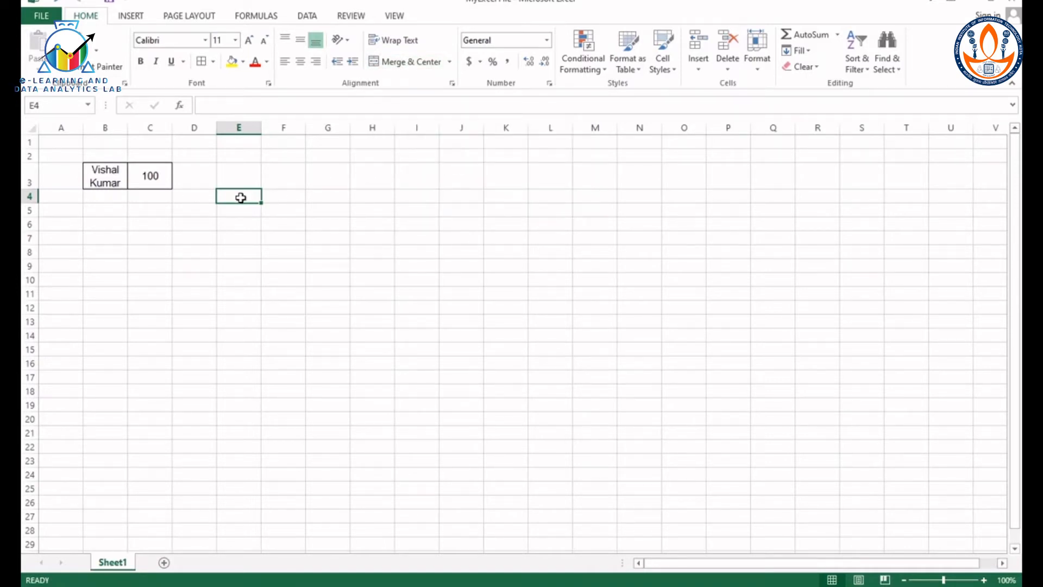
Step: Merge and center the cell range E4:G6
{"action": "left_click_drag", "start_coordinate": [241, 198], "coordinate": [316, 198]}
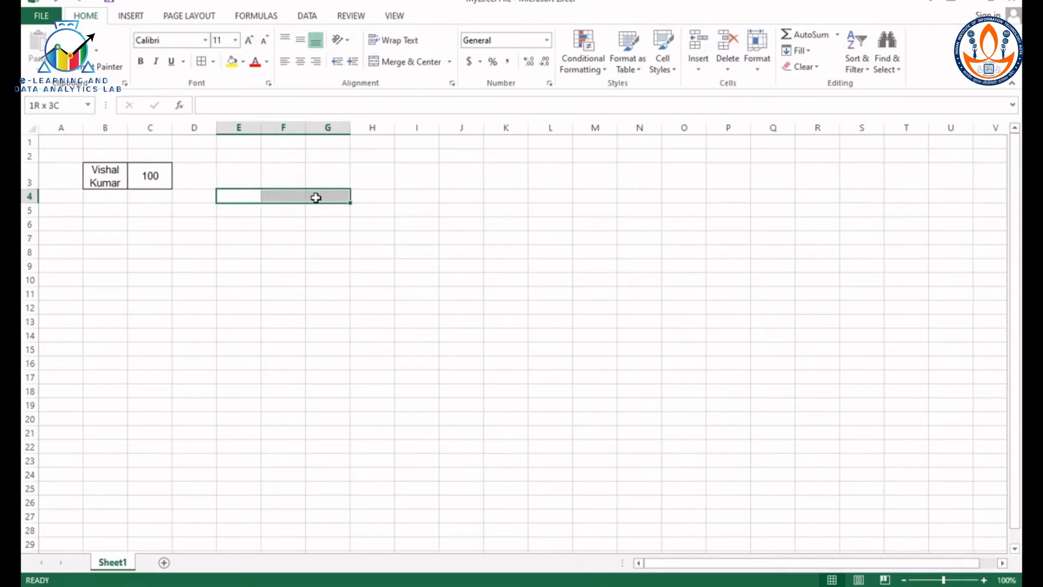
{"action": "left_click_drag", "start_coordinate": [317, 198], "coordinate": [315, 224]}
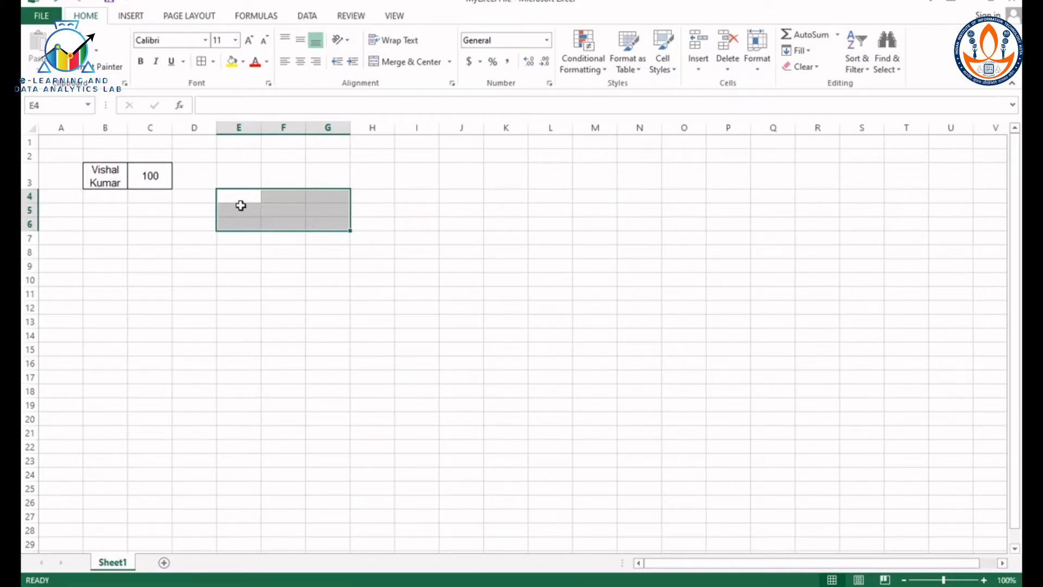
{"action": "left_click", "coordinate": [403, 61]}
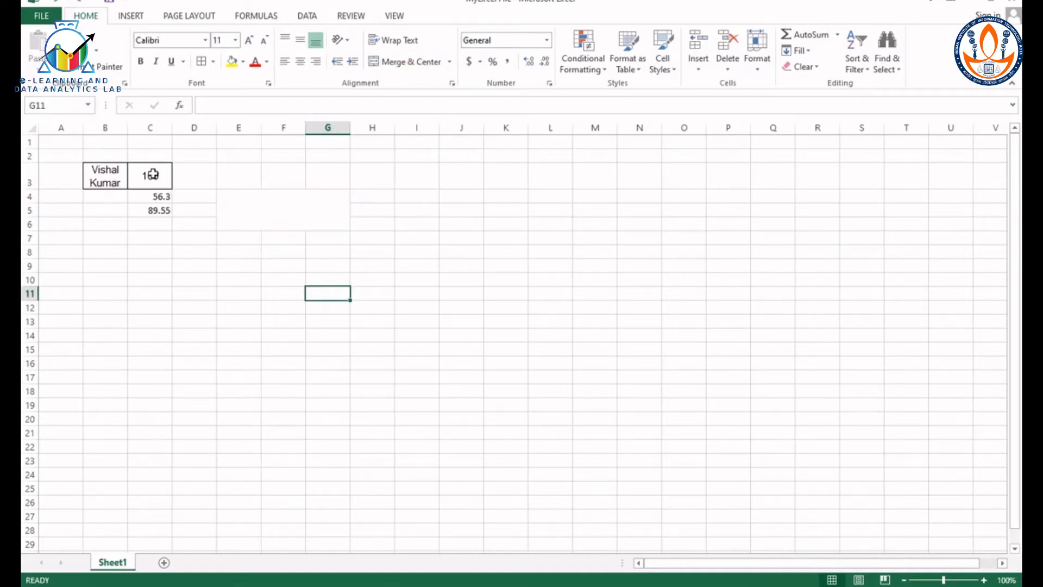
Step: Format the values in C3:C5 as Number with 2 decimal places
{"action": "left_click_drag", "start_coordinate": [152, 174], "coordinate": [153, 214]}
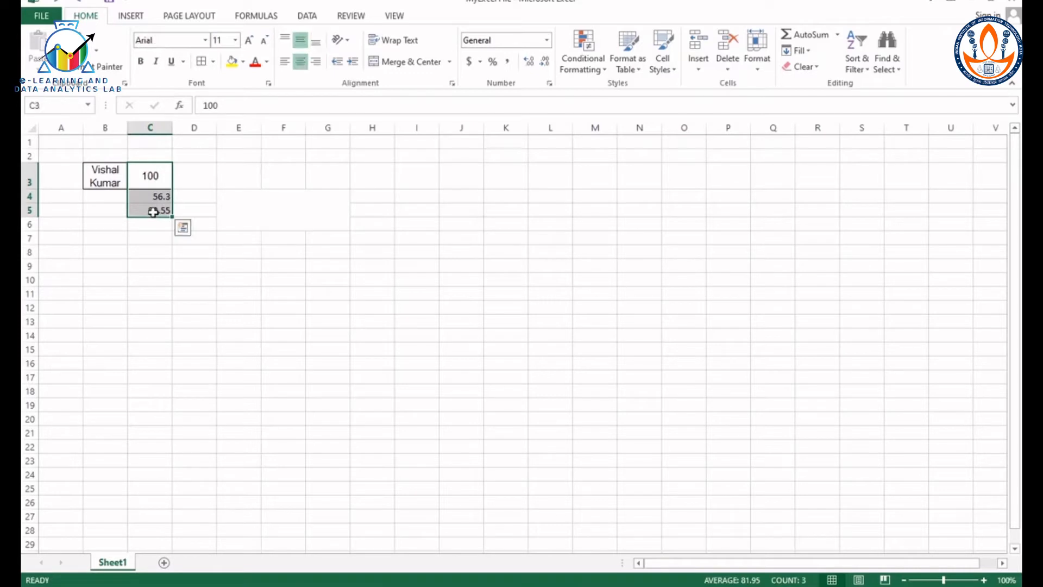
{"action": "right_click", "coordinate": [155, 205]}
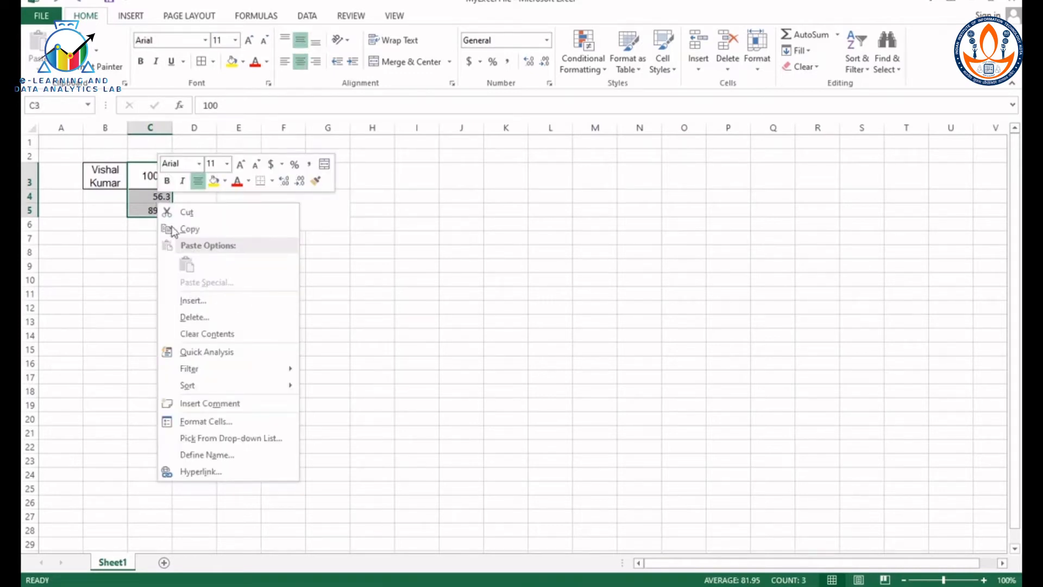
{"action": "left_click", "coordinate": [213, 422]}
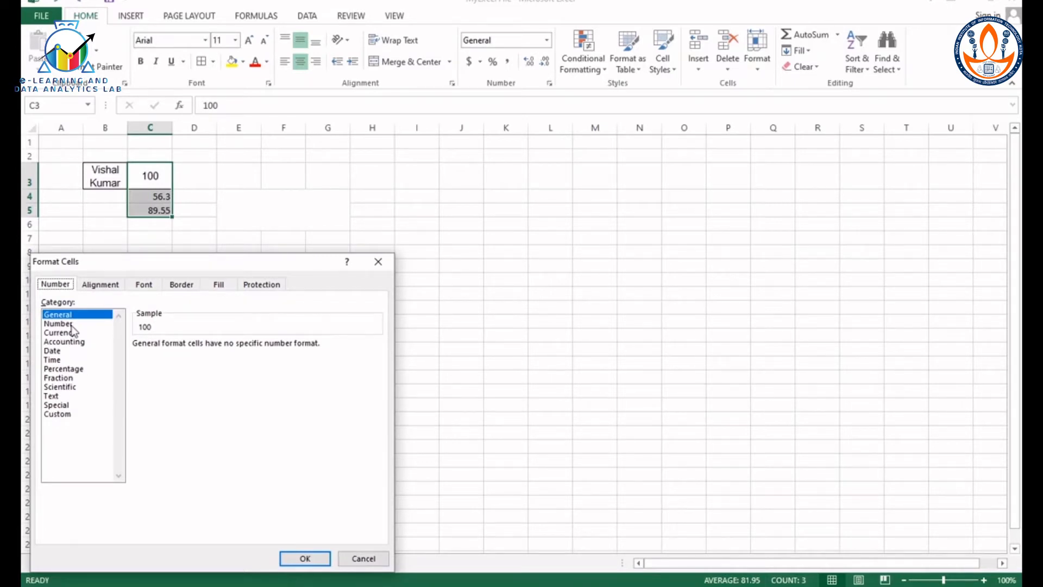
{"action": "left_click", "coordinate": [72, 324]}
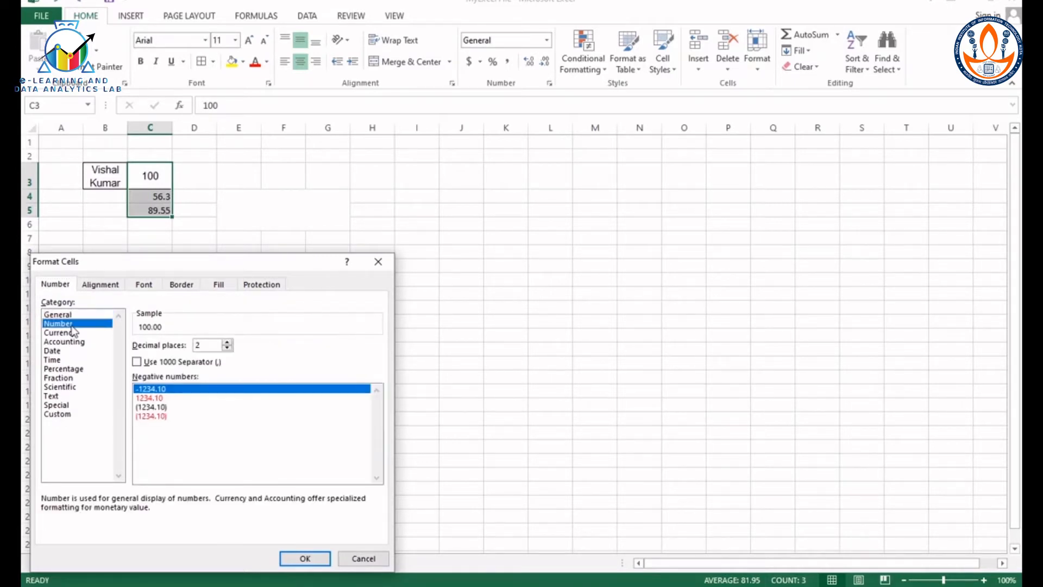
{"action": "left_click", "coordinate": [227, 341]}
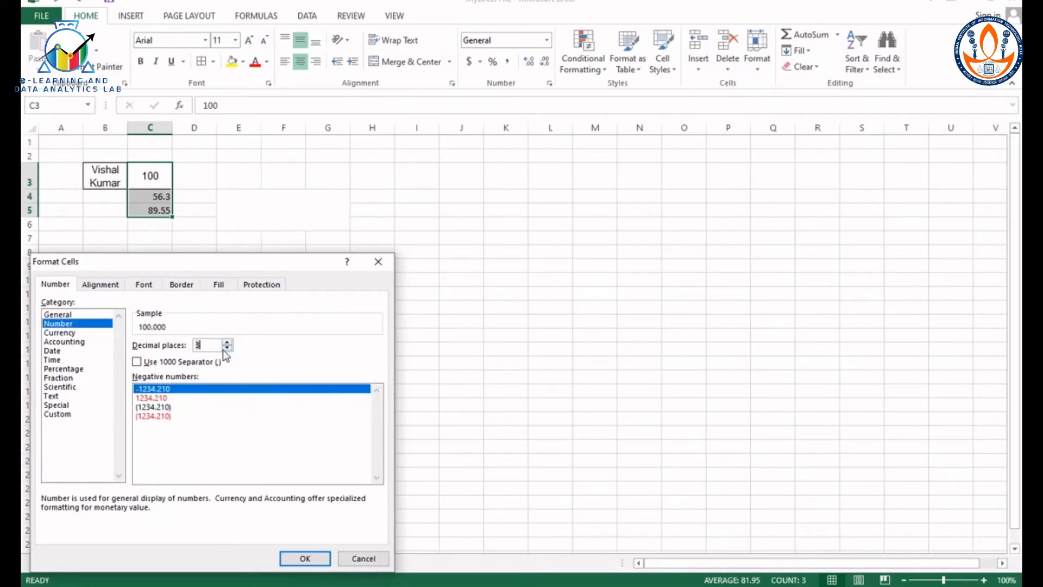
{"action": "left_click", "coordinate": [224, 348]}
{"action": "left_click", "coordinate": [306, 559]}
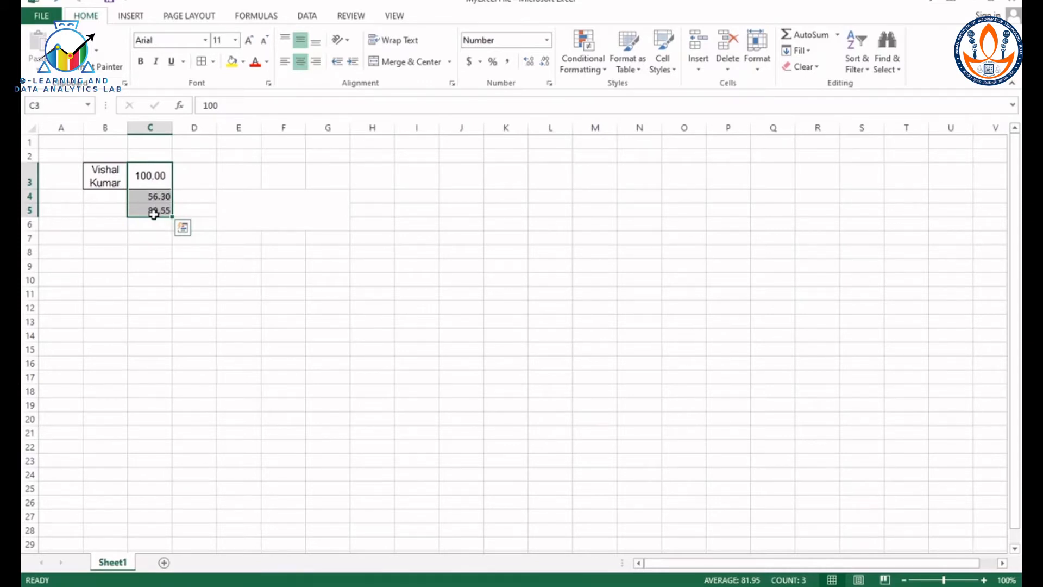
Step: Try increasing the decimals of C3:C5 to three places, and decrease them to one place
{"action": "left_click", "coordinate": [529, 61]}
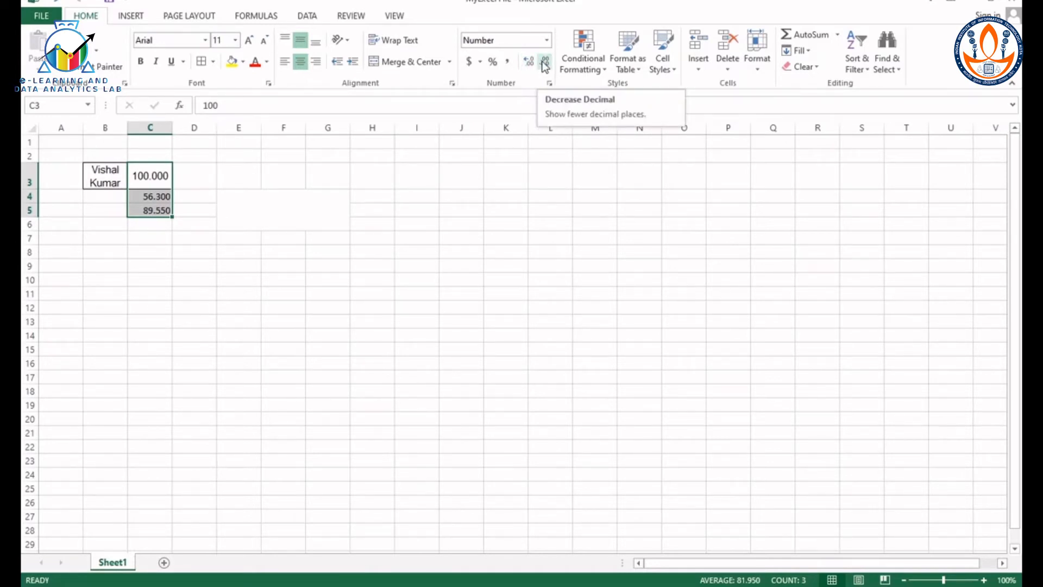
{"action": "left_click", "coordinate": [545, 61]}
{"action": "left_click", "coordinate": [545, 60]}
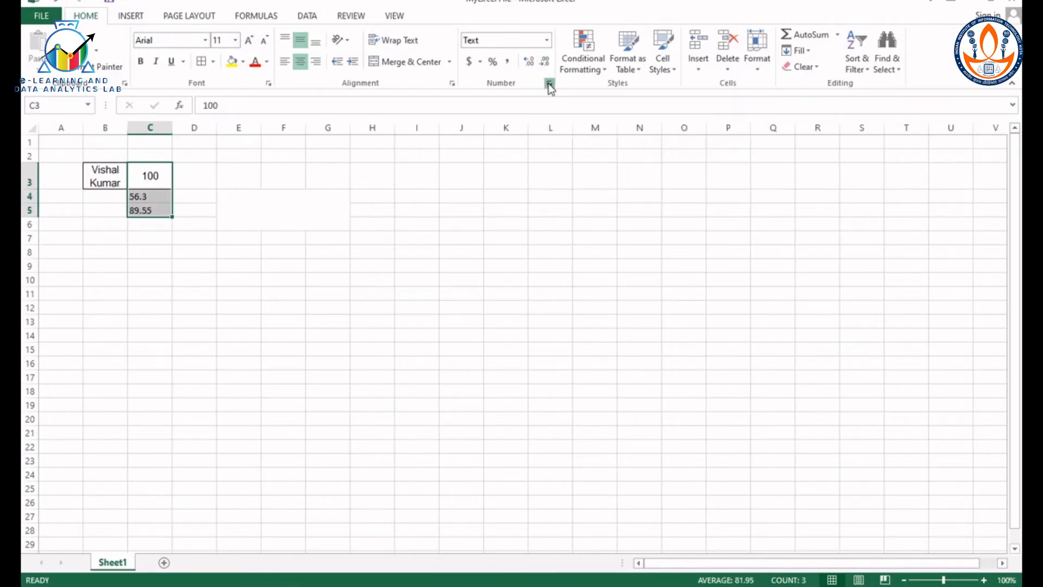
Step: Review the number format categories from Number through Text for C3:C5, and apply Number with 2 decimal places
{"action": "left_click", "coordinate": [550, 83]}
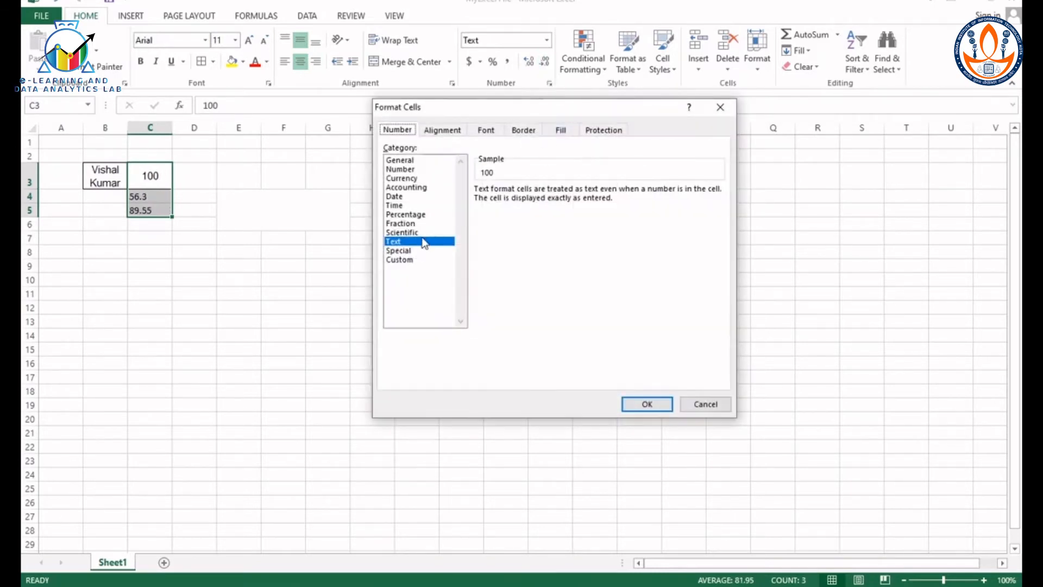
{"action": "left_click", "coordinate": [406, 170]}
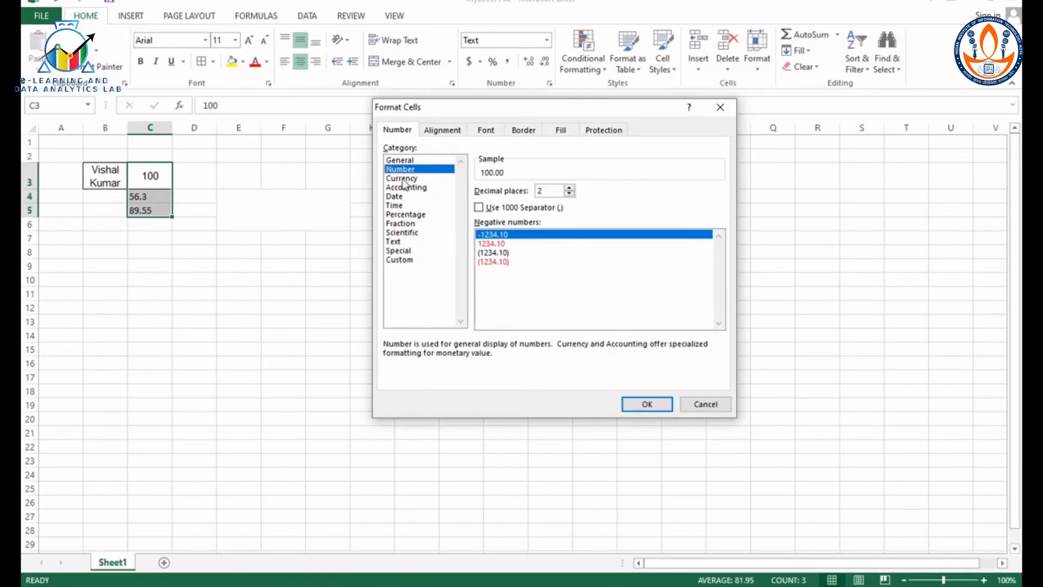
{"action": "left_click", "coordinate": [402, 178]}
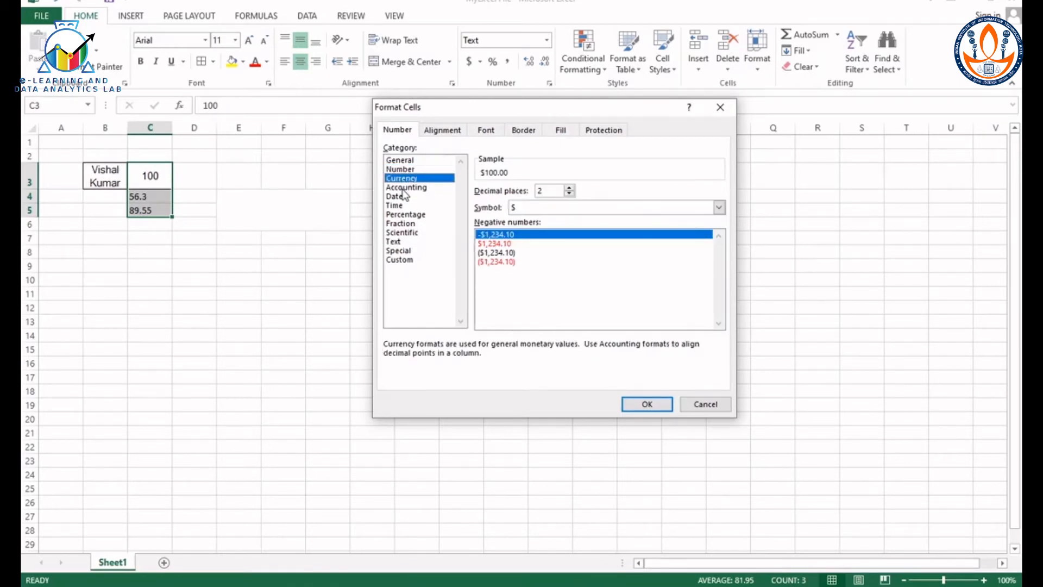
{"action": "left_click", "coordinate": [405, 187]}
{"action": "left_click", "coordinate": [402, 197]}
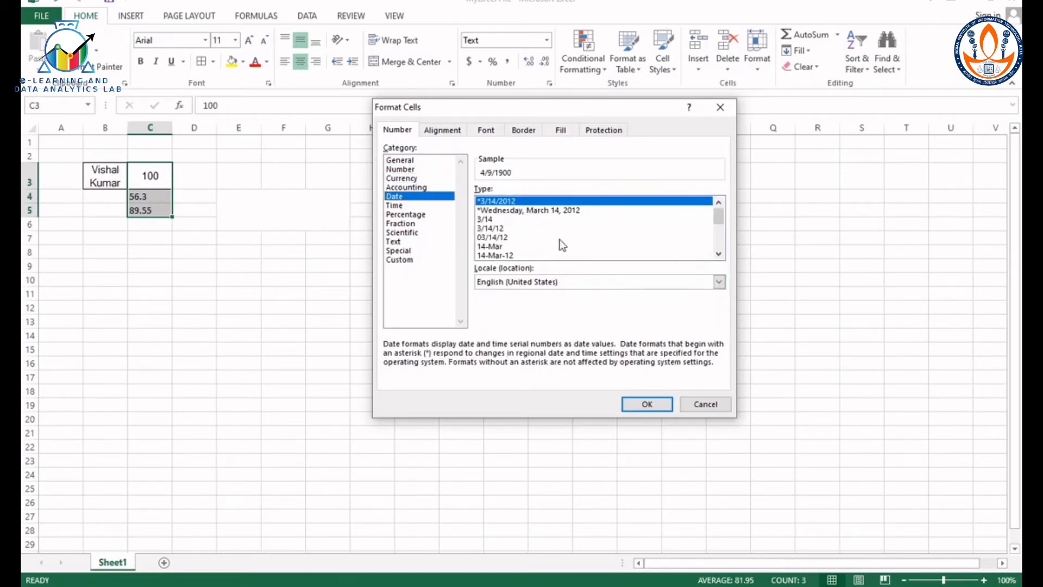
{"action": "left_click", "coordinate": [406, 207]}
{"action": "left_click", "coordinate": [406, 215]}
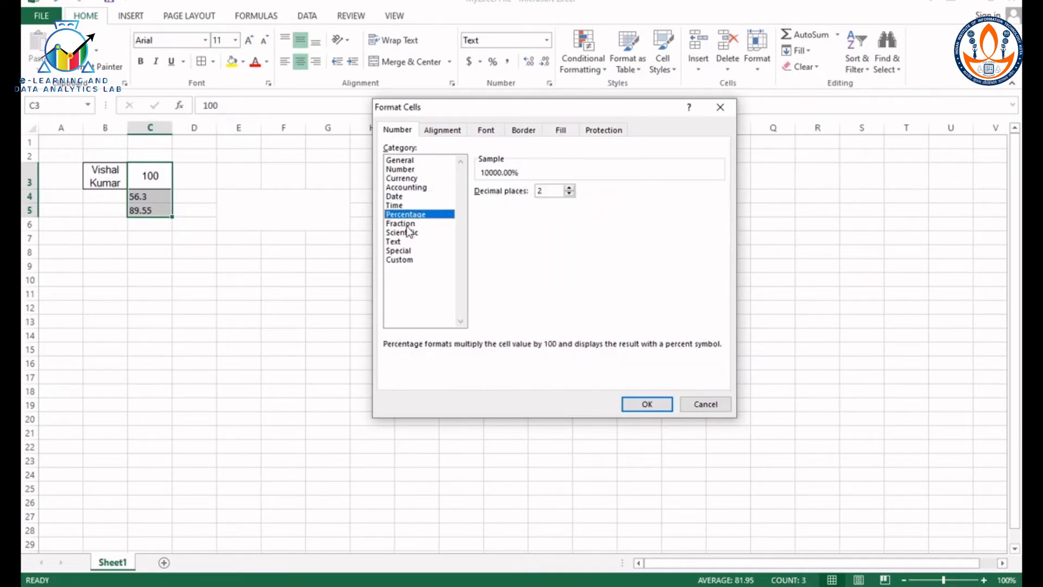
{"action": "left_click", "coordinate": [411, 224]}
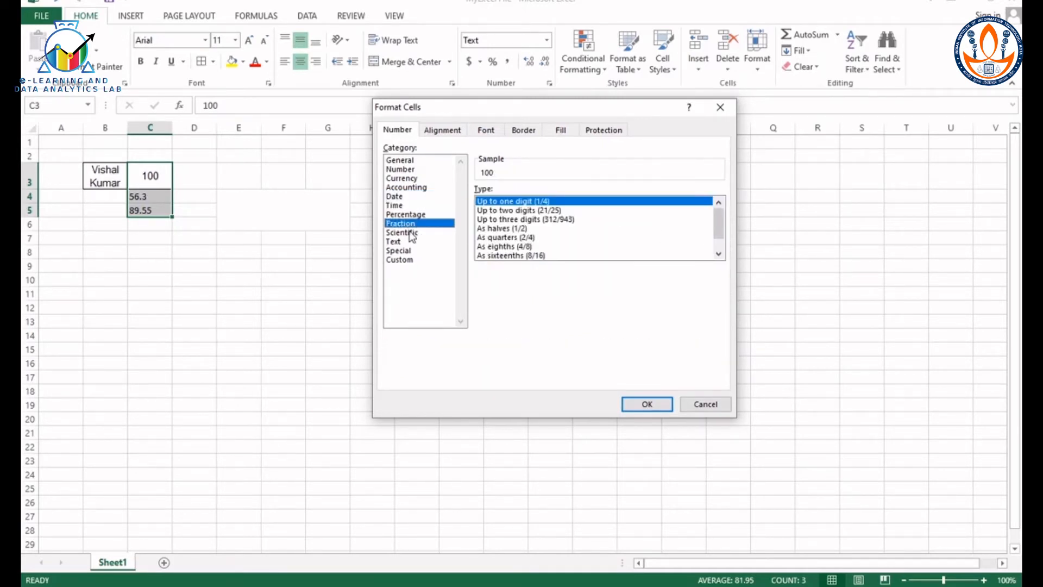
{"action": "left_click", "coordinate": [408, 233]}
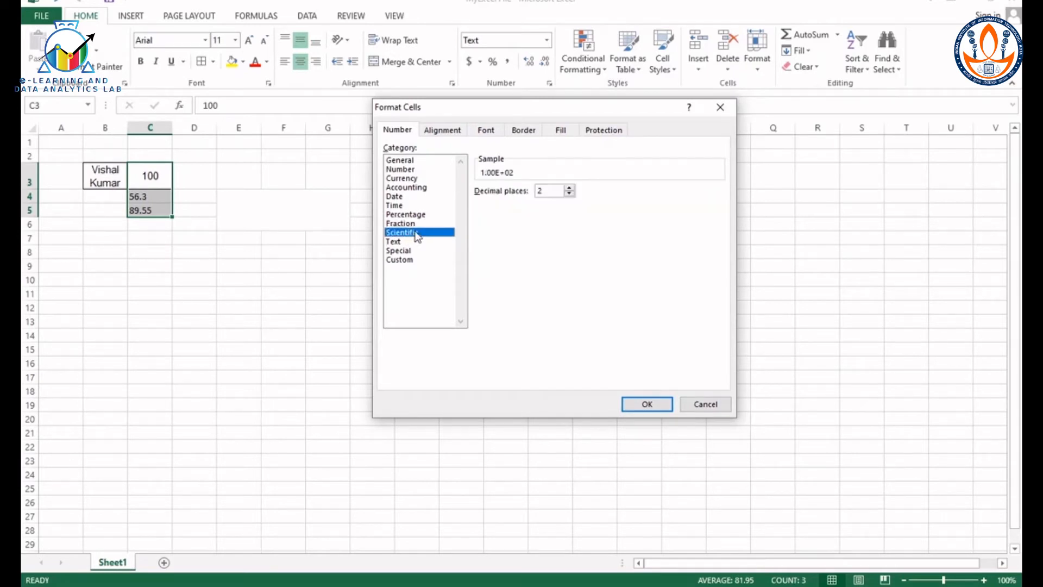
{"action": "left_click", "coordinate": [394, 241]}
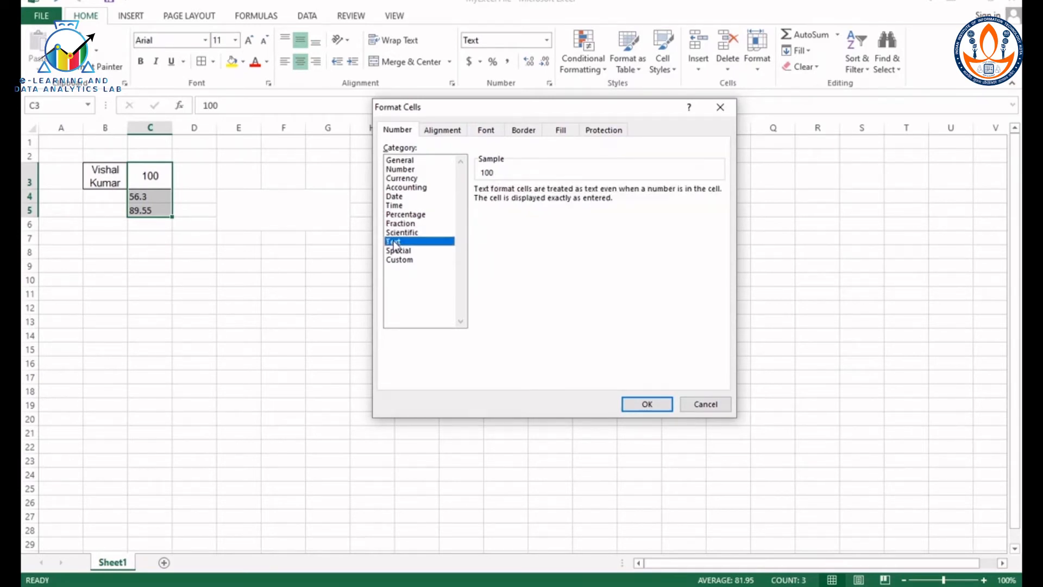
{"action": "left_click", "coordinate": [406, 171]}
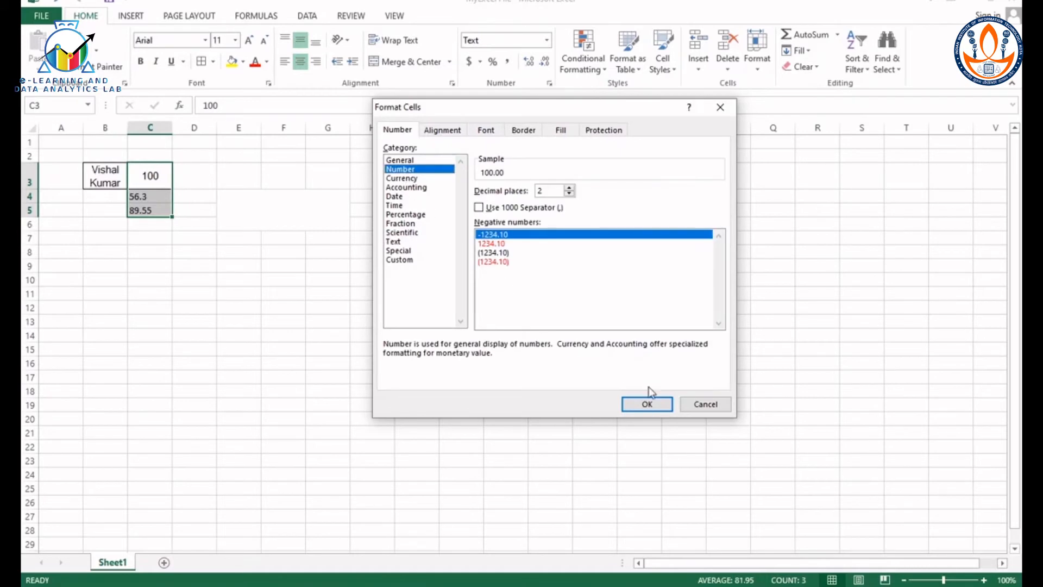
{"action": "left_click", "coordinate": [645, 405]}
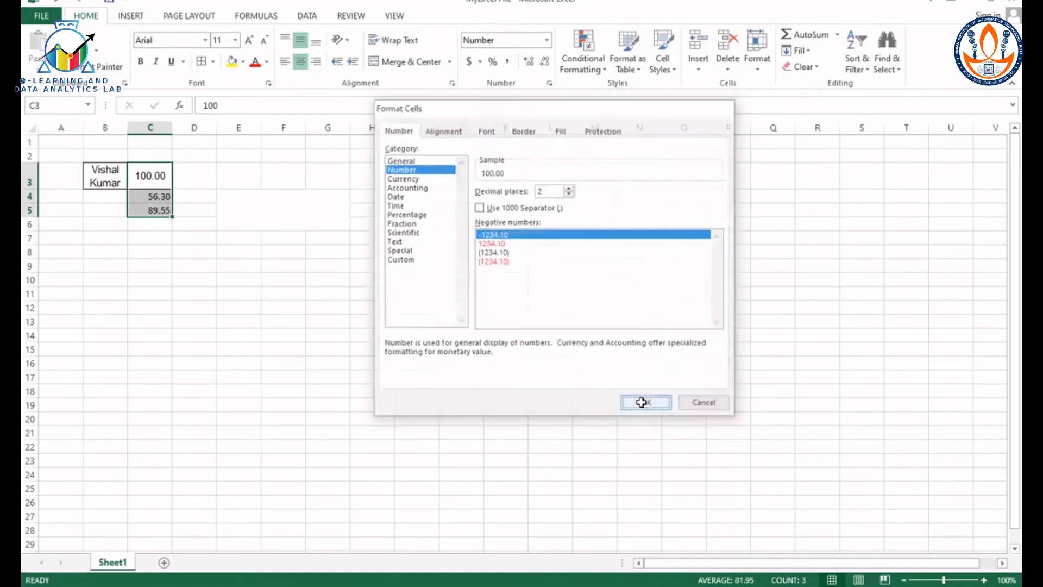
Step: Fill cells C3:C5 with the standard yellow color
{"action": "left_click", "coordinate": [243, 63]}
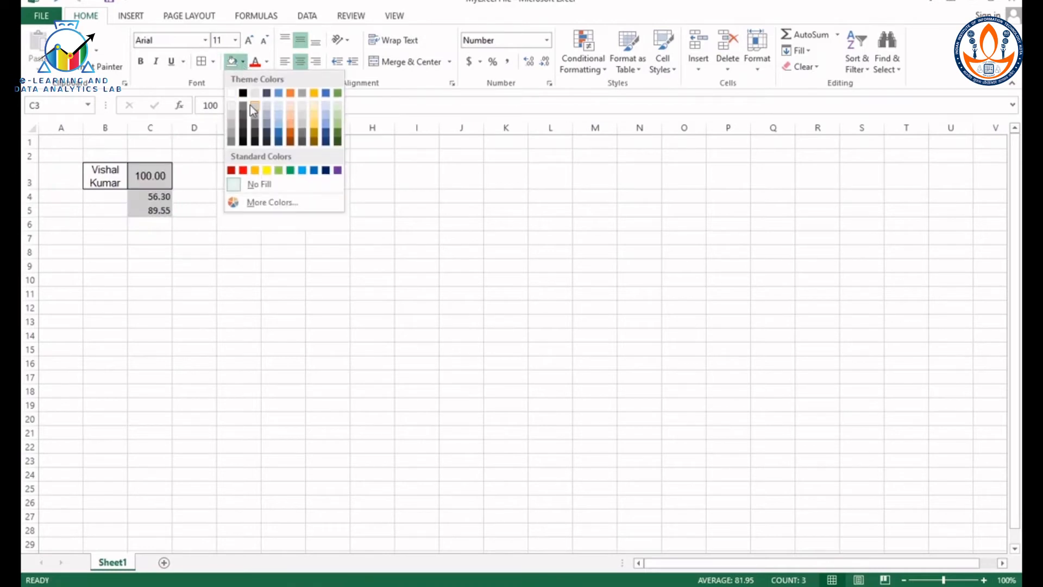
{"action": "left_click", "coordinate": [267, 170]}
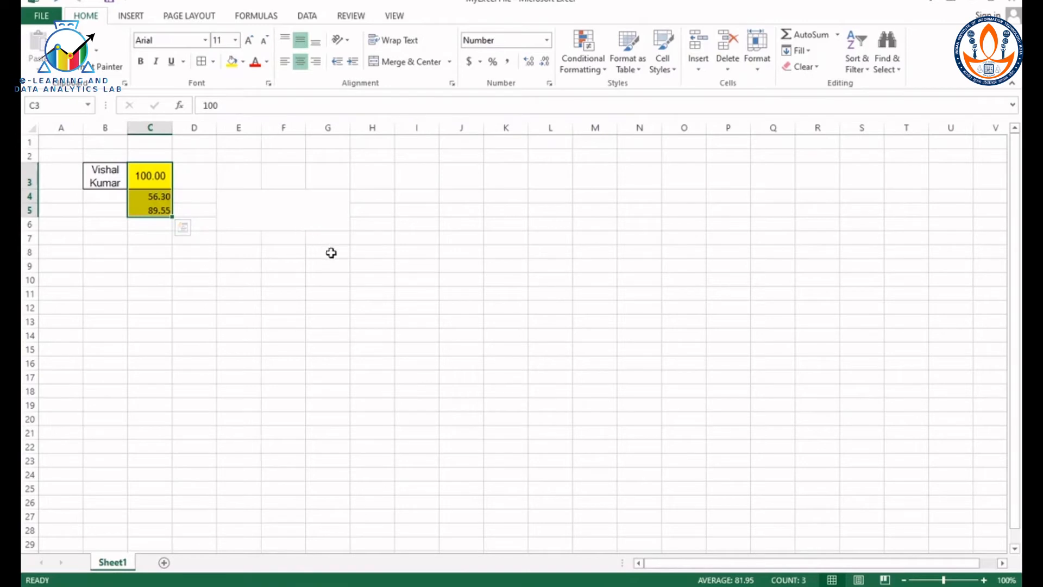
{"action": "left_click", "coordinate": [194, 307]}
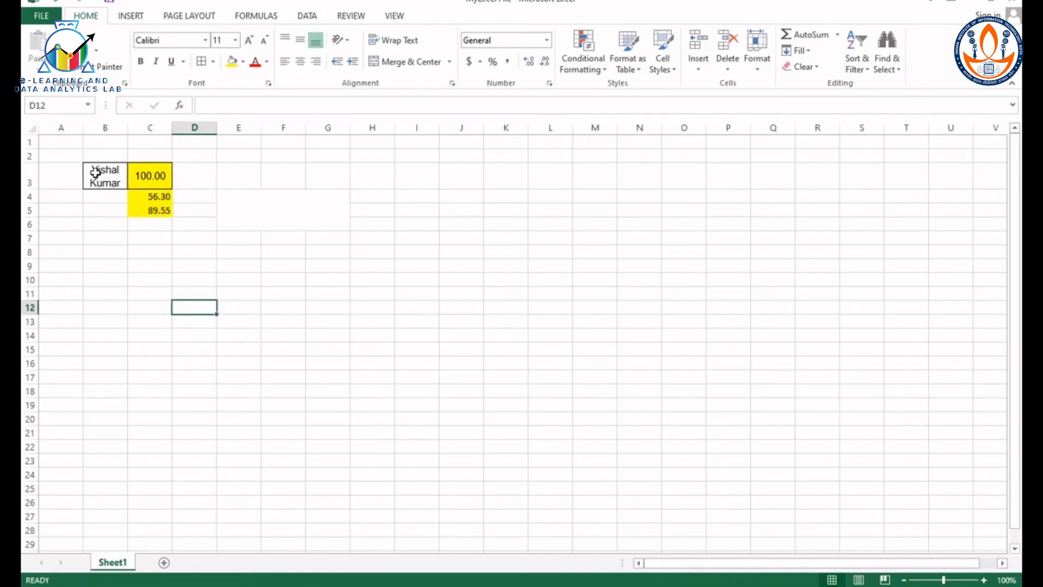
Step: Copy the range B3:C5 and paste it starting at cell I3
{"action": "left_click_drag", "start_coordinate": [96, 172], "coordinate": [157, 211]}
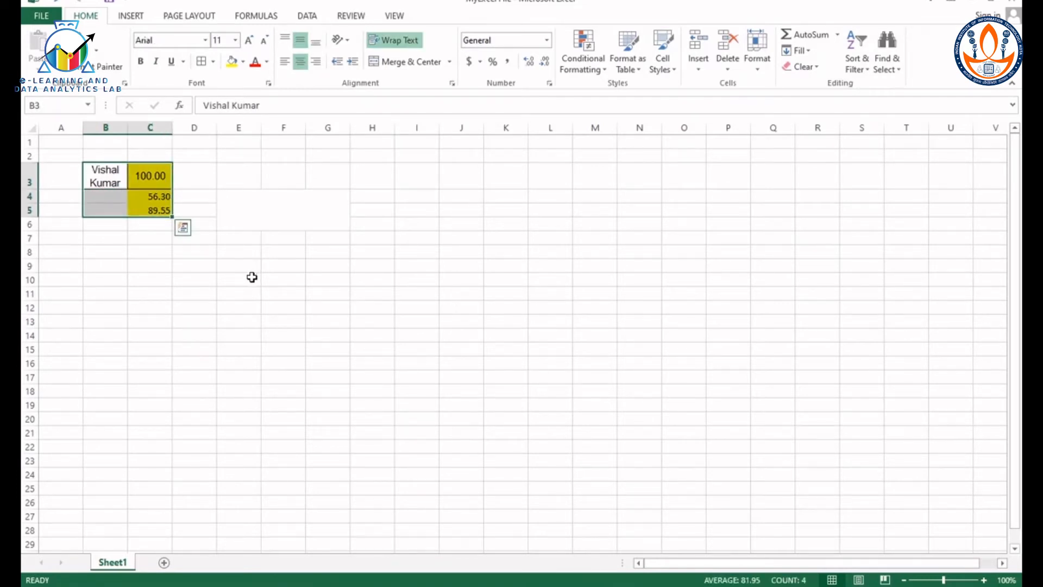
{"action": "key", "text": "ctrl+c"}
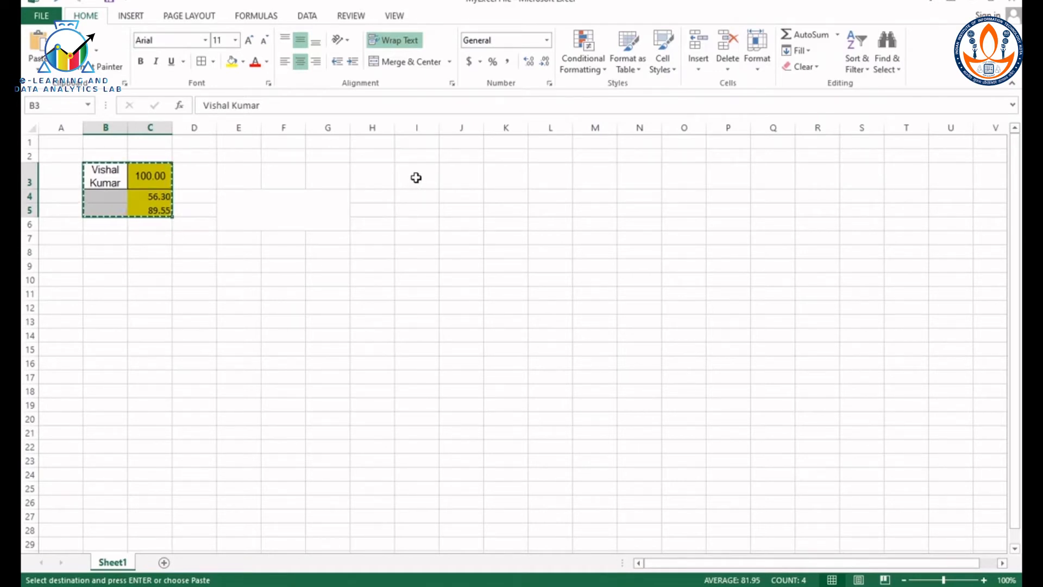
{"action": "left_click", "coordinate": [414, 177]}
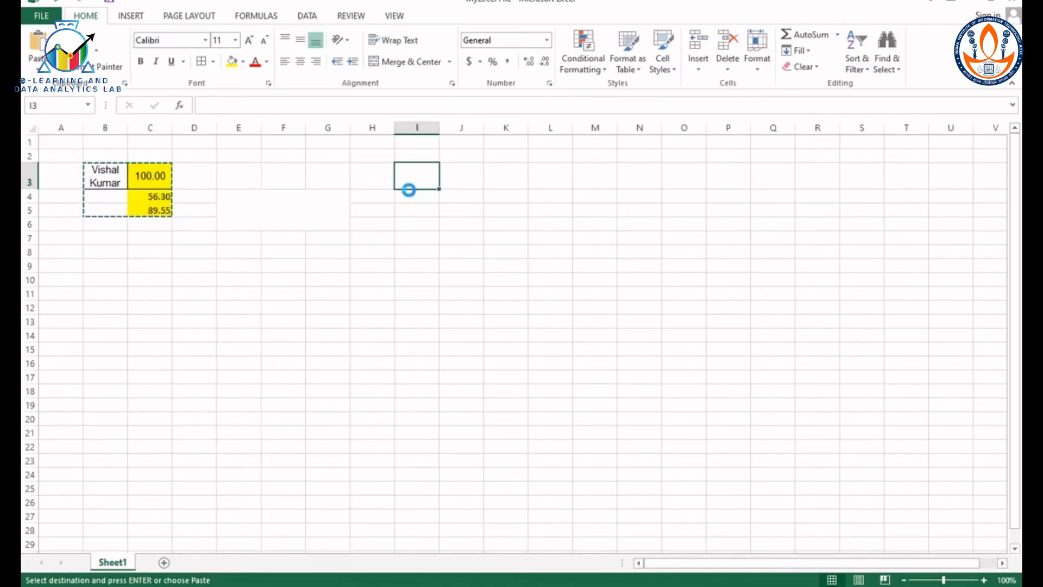
{"action": "key", "text": "ctrl+v"}
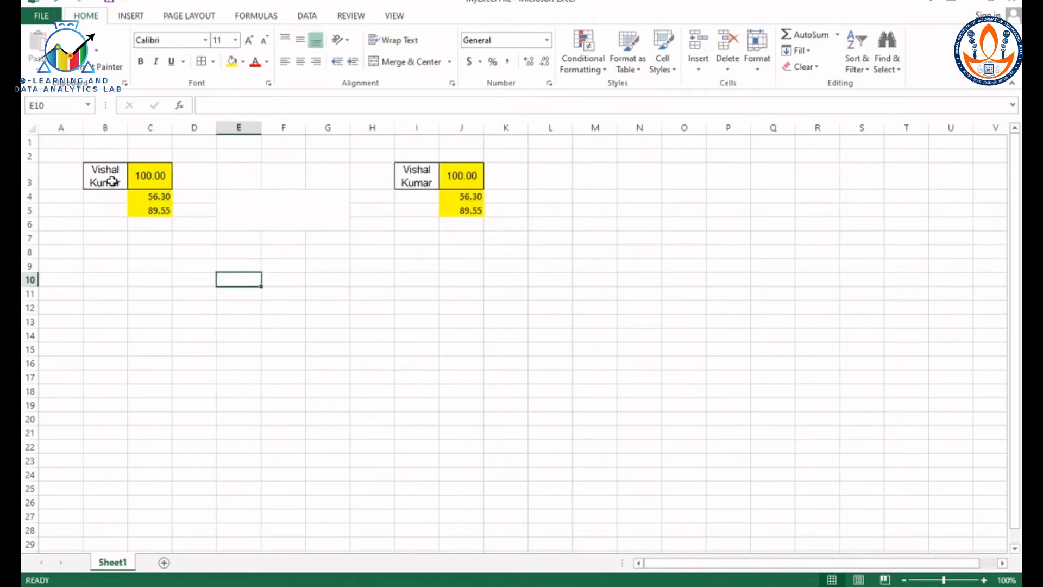
Step: Copy the range B3:C5 again and paste it starting at cell B9
{"action": "left_click_drag", "start_coordinate": [107, 178], "coordinate": [154, 213]}
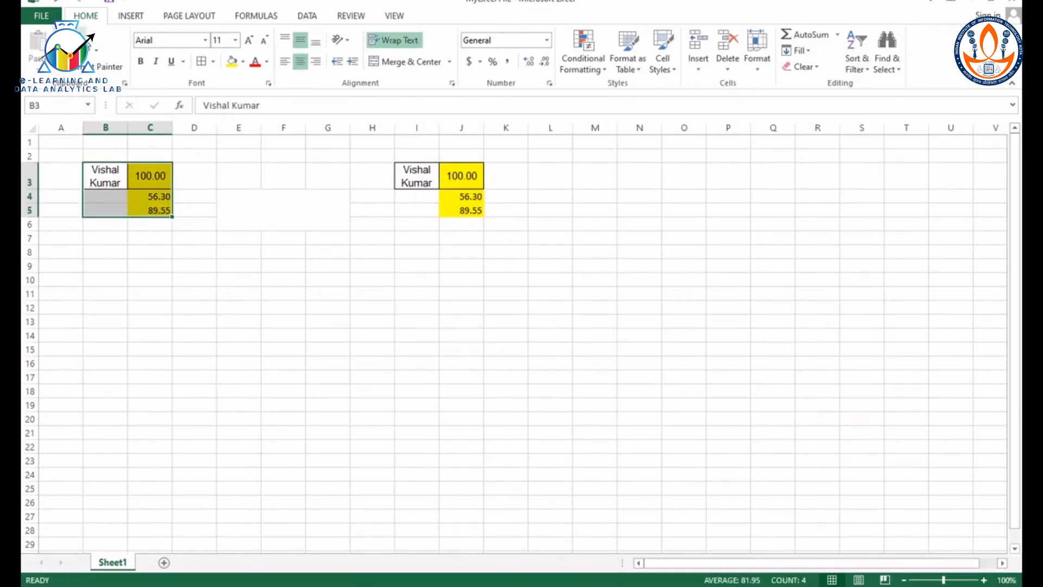
{"action": "left_click", "coordinate": [92, 52]}
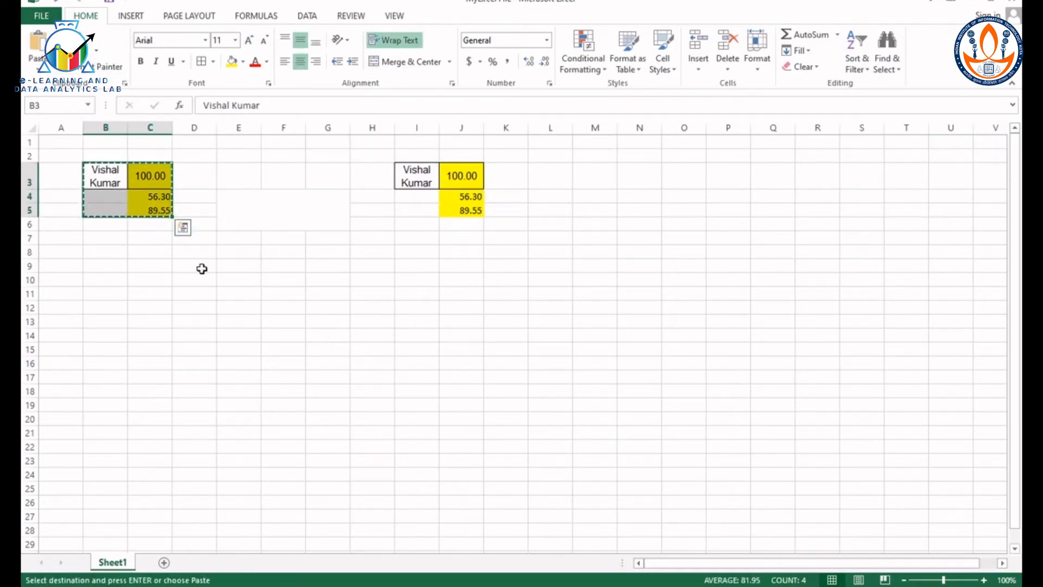
{"action": "left_click", "coordinate": [106, 266]}
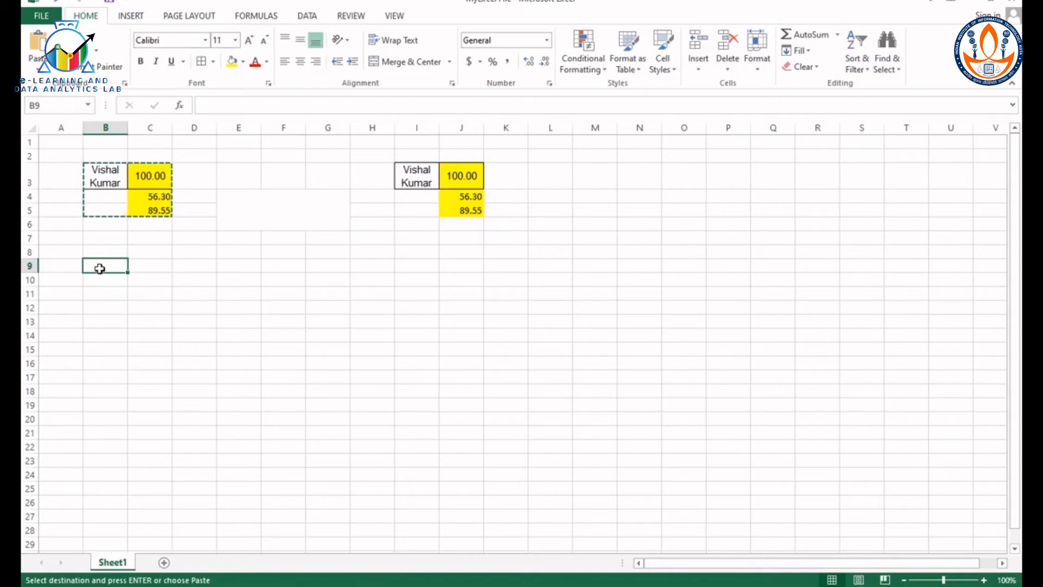
{"action": "left_click", "coordinate": [38, 69]}
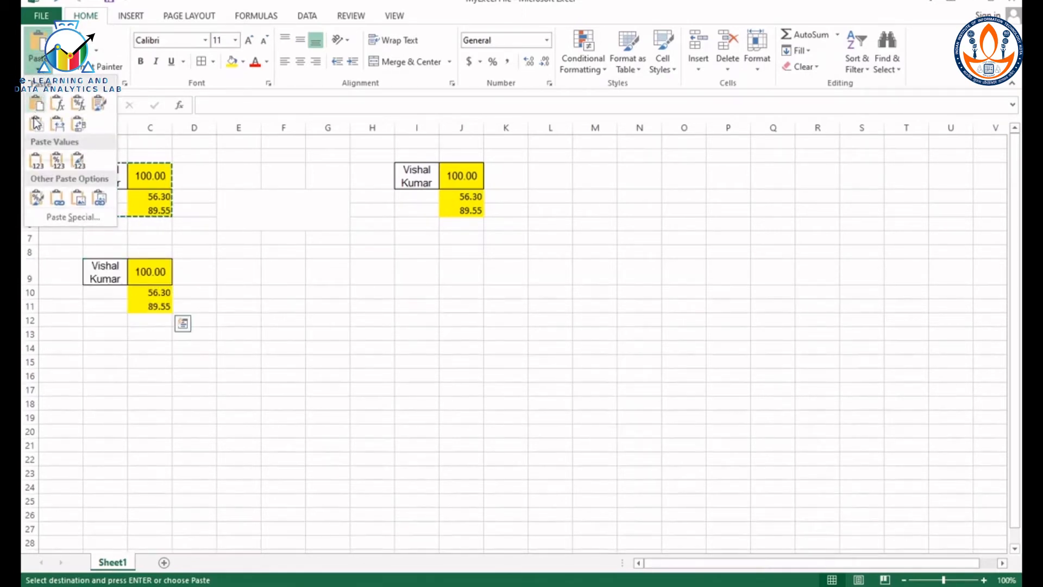
Step: Paste the copied range B3:C5 starting at cell E9 with the regular Paste option of Paste Special
{"action": "left_click", "coordinate": [238, 275]}
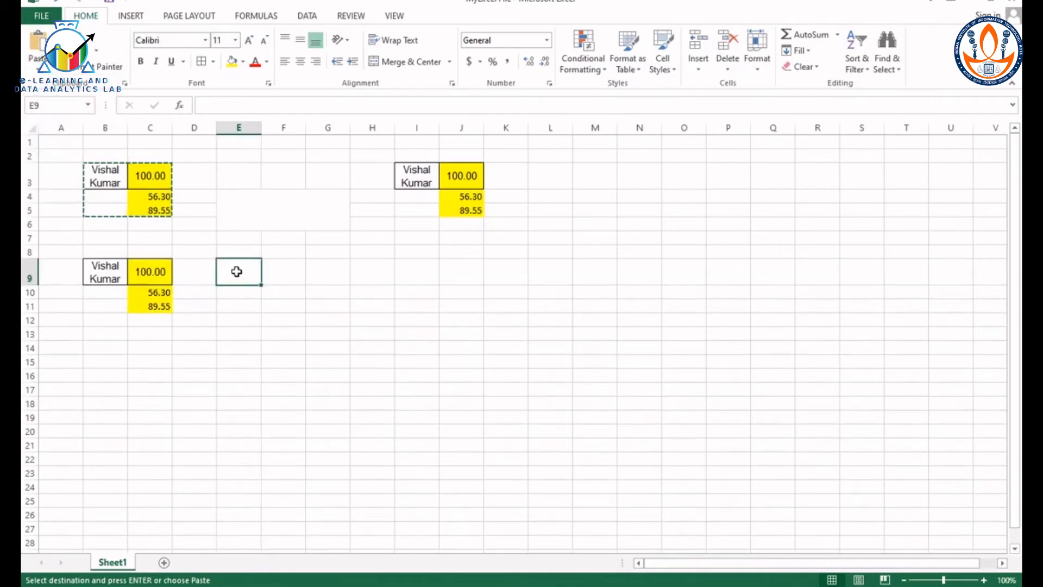
{"action": "right_click", "coordinate": [237, 272]}
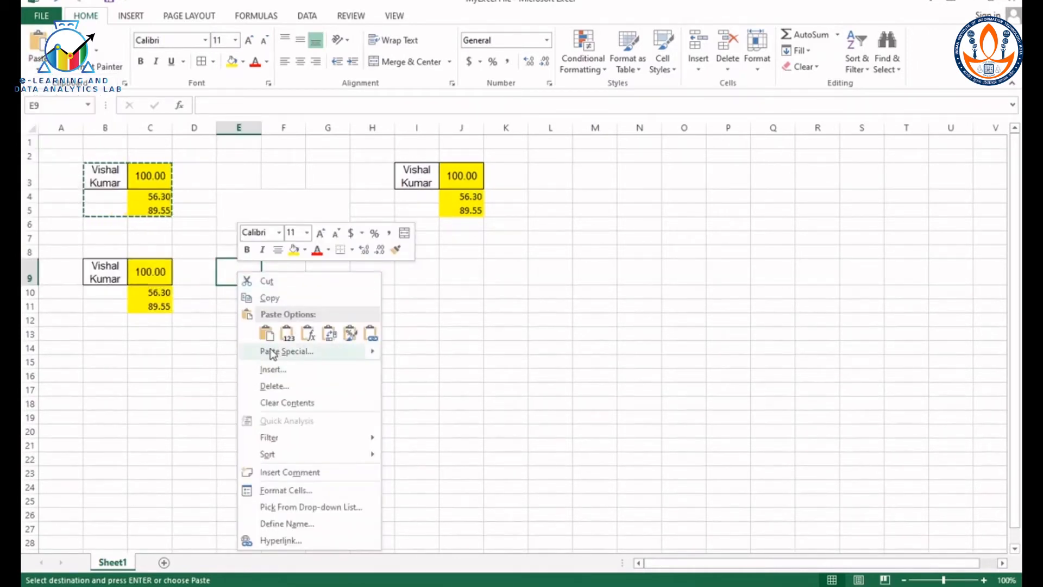
{"action": "mouse_move", "coordinate": [274, 354]}
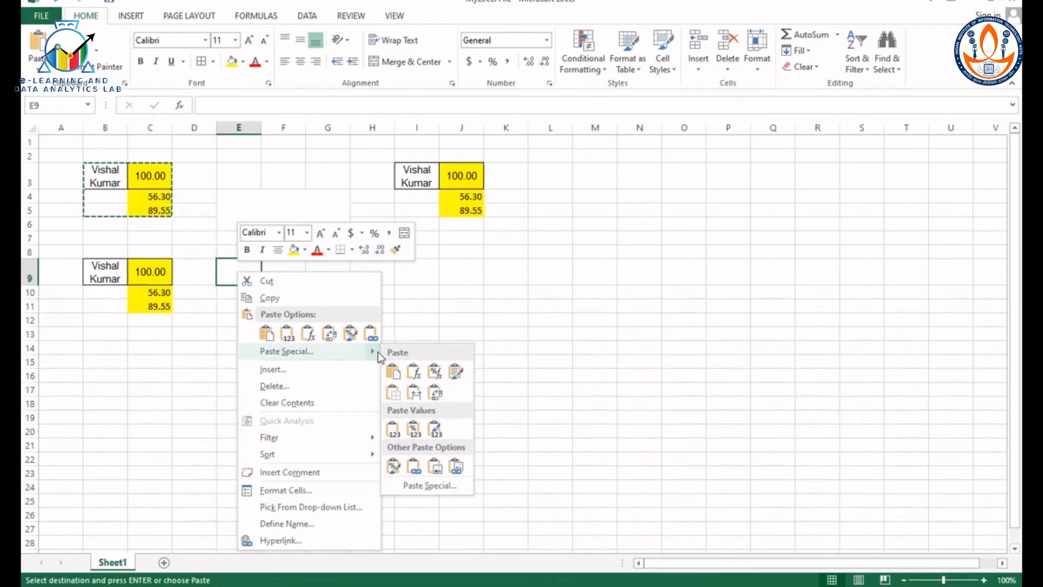
{"action": "left_click", "coordinate": [393, 372]}
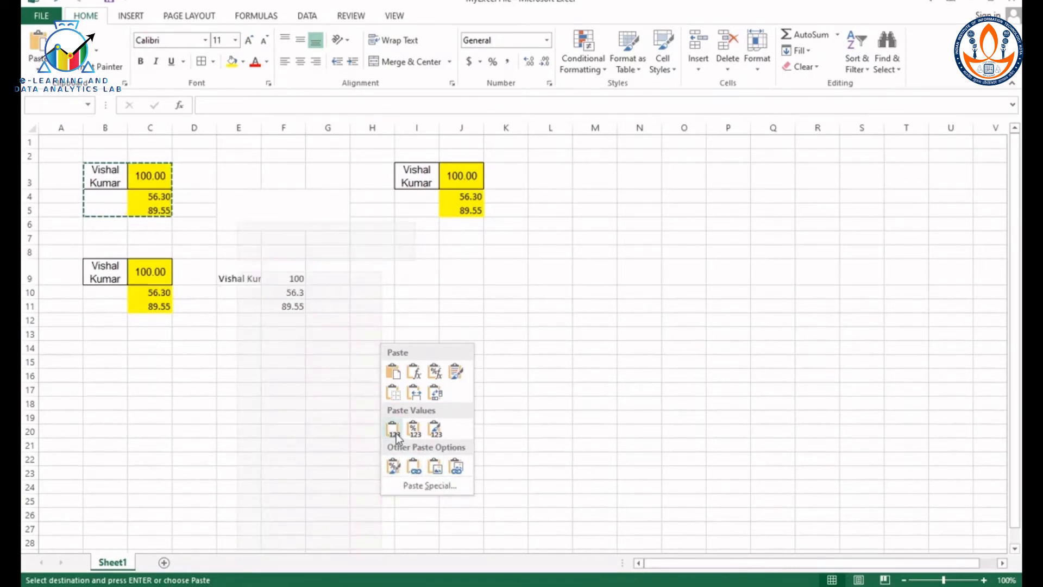
{"action": "left_click", "coordinate": [393, 372]}
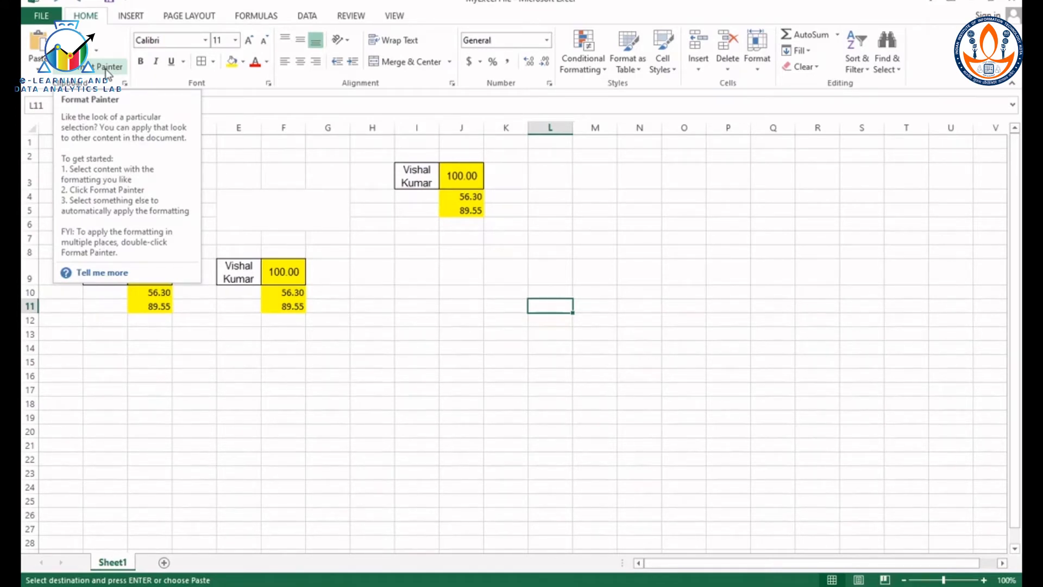
Step: Fill the range I3:J5 with the standard green color
{"action": "left_click_drag", "start_coordinate": [408, 172], "coordinate": [449, 207]}
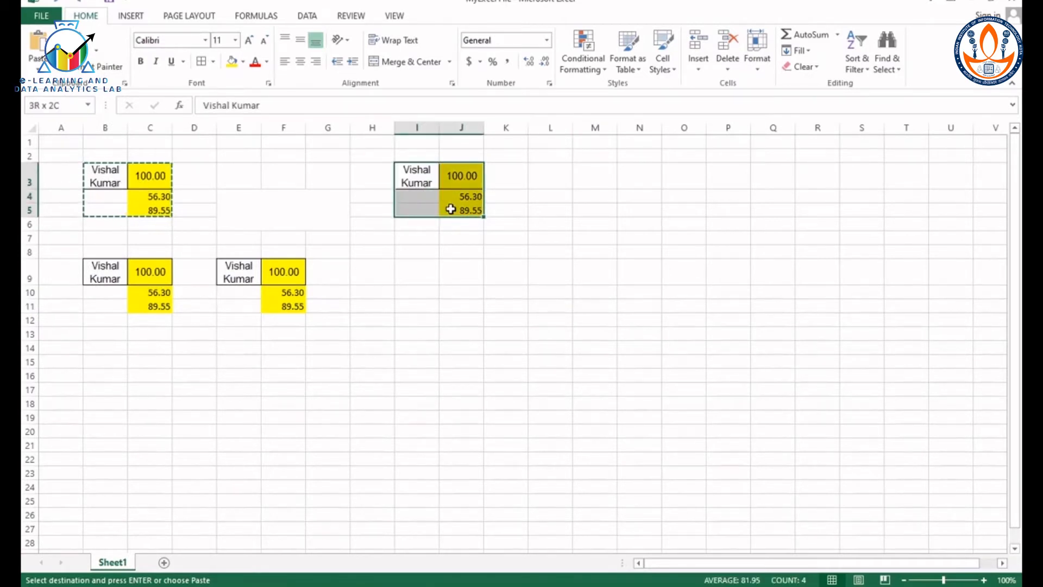
{"action": "left_click", "coordinate": [243, 62]}
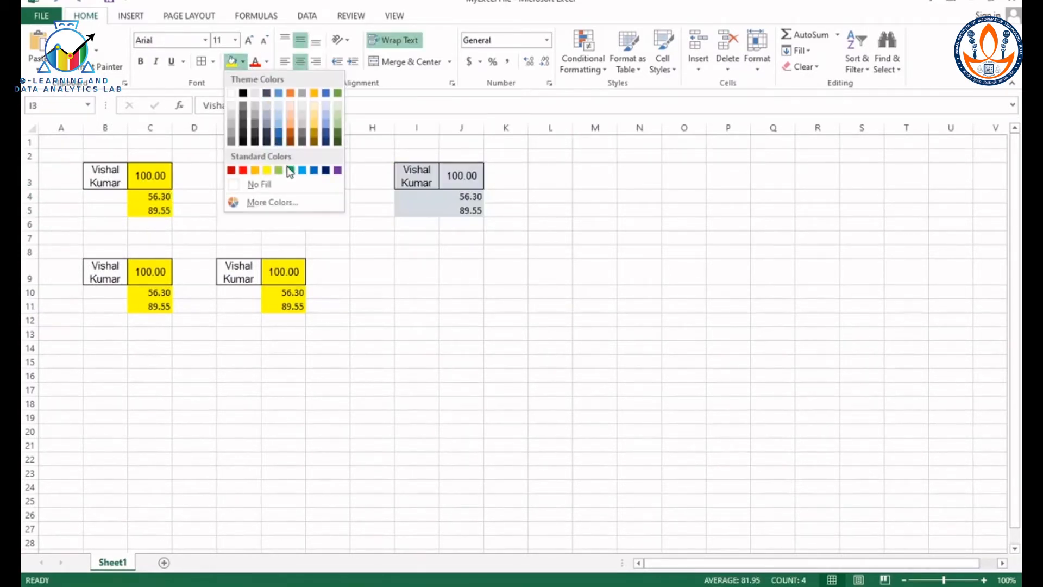
{"action": "left_click", "coordinate": [291, 171]}
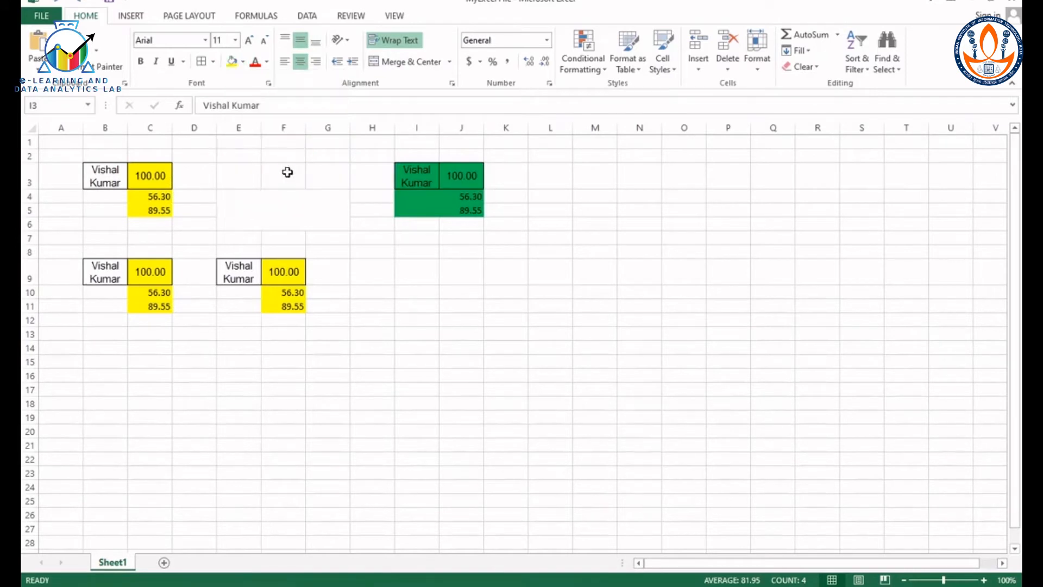
Step: Set the font of I3:J5 to Arial Black and increase its size to 12
{"action": "left_click", "coordinate": [205, 40]}
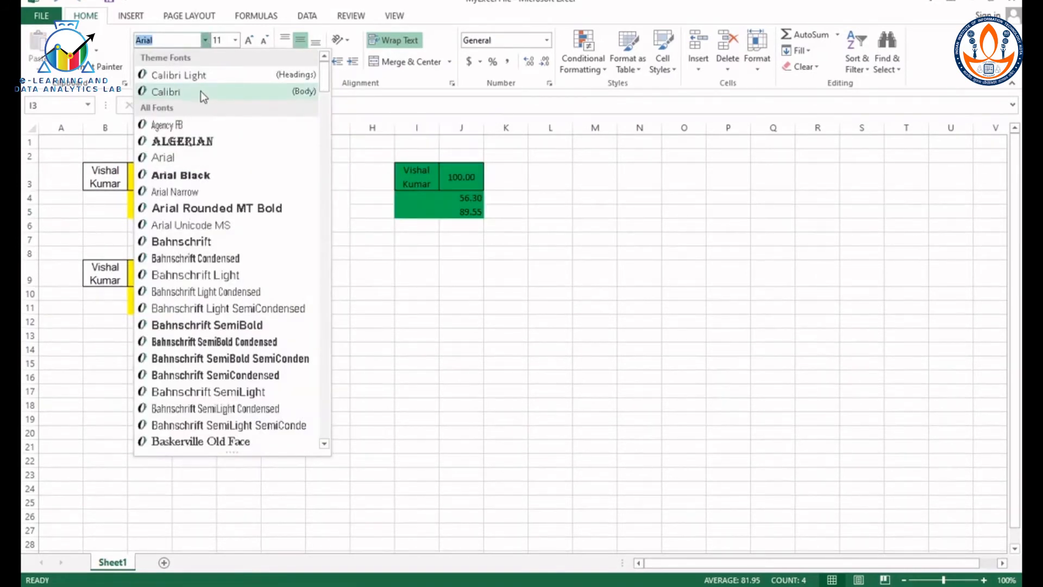
{"action": "left_click", "coordinate": [205, 174]}
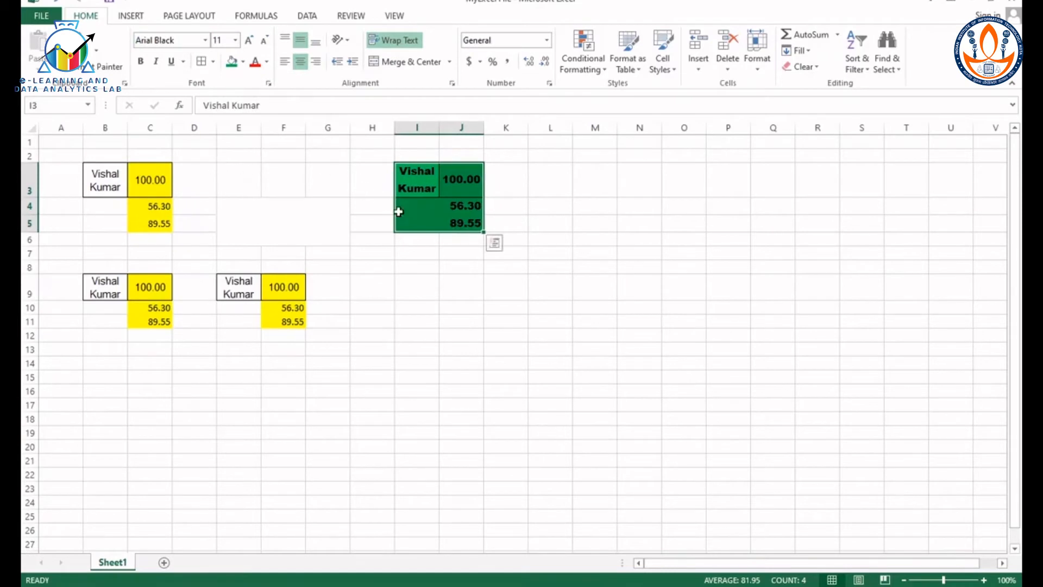
{"action": "left_click", "coordinate": [250, 42]}
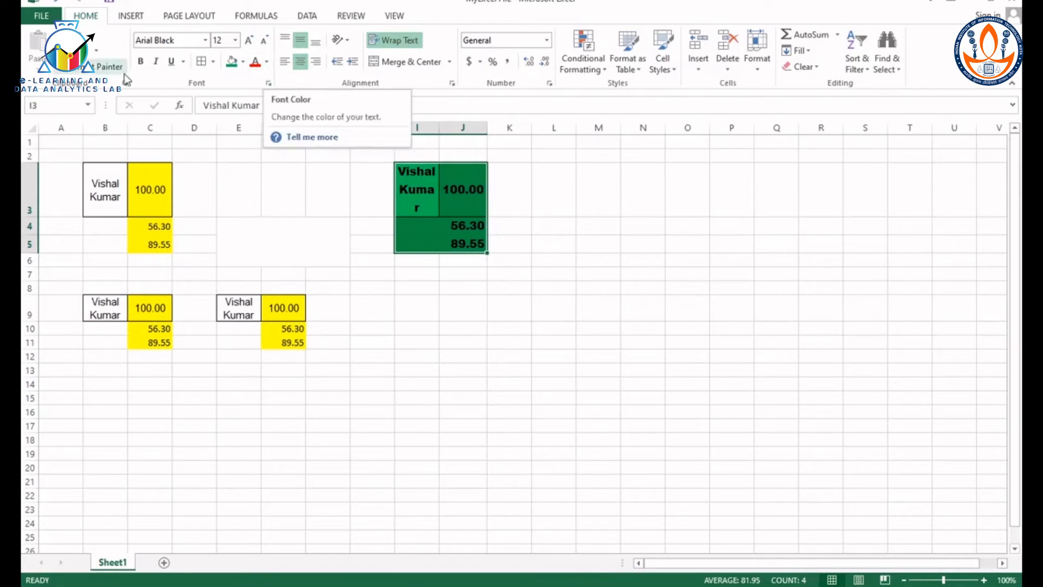
Step: Copy the formatting of I3:J5 onto the range B9:C11 with Format Painter
{"action": "left_click", "coordinate": [110, 67]}
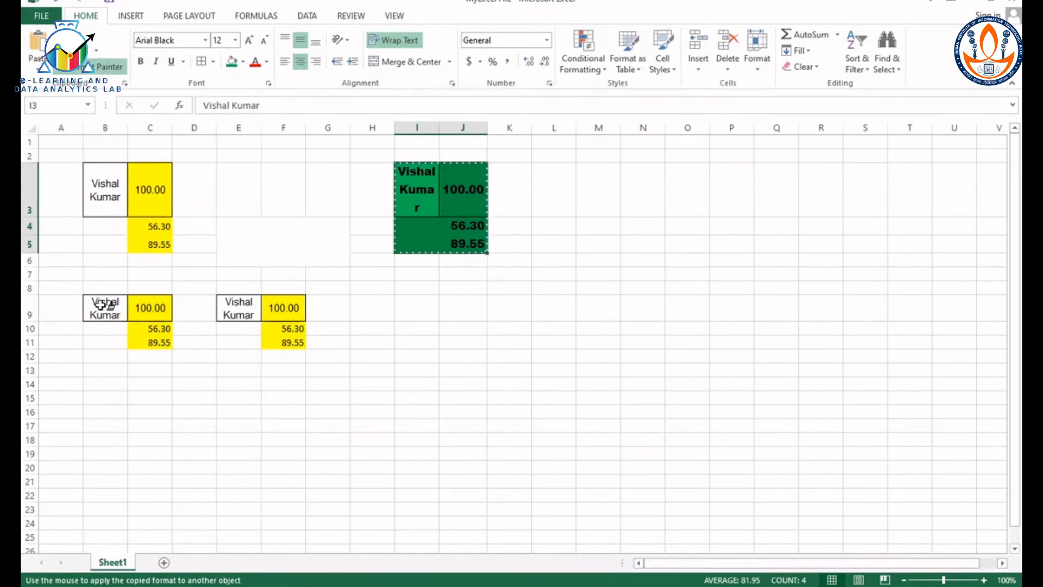
{"action": "left_click_drag", "start_coordinate": [102, 303], "coordinate": [136, 339]}
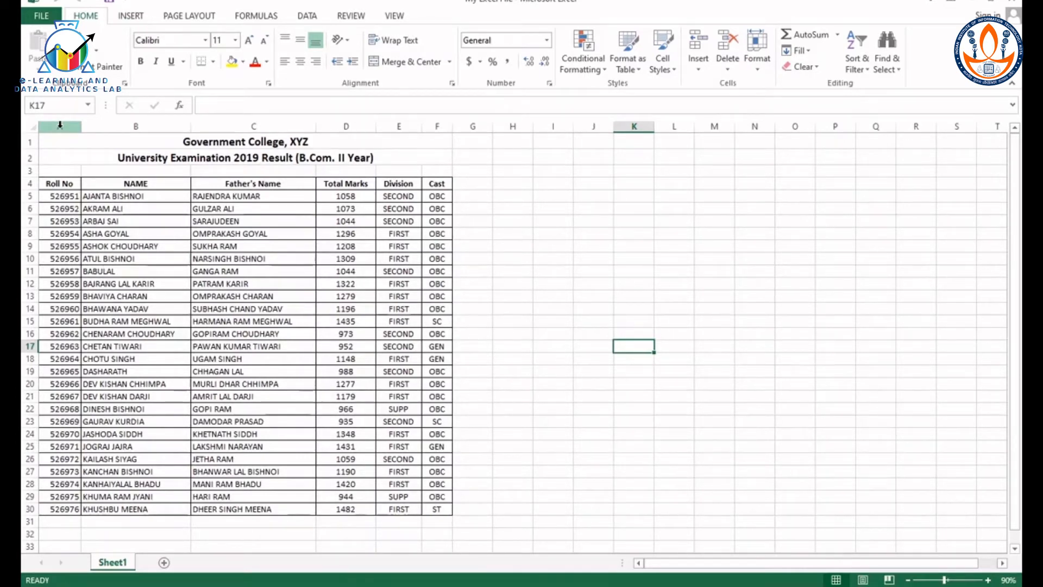
Step: Insert a blank column before the Roll No column in the examination result sheet
{"action": "left_click", "coordinate": [60, 125]}
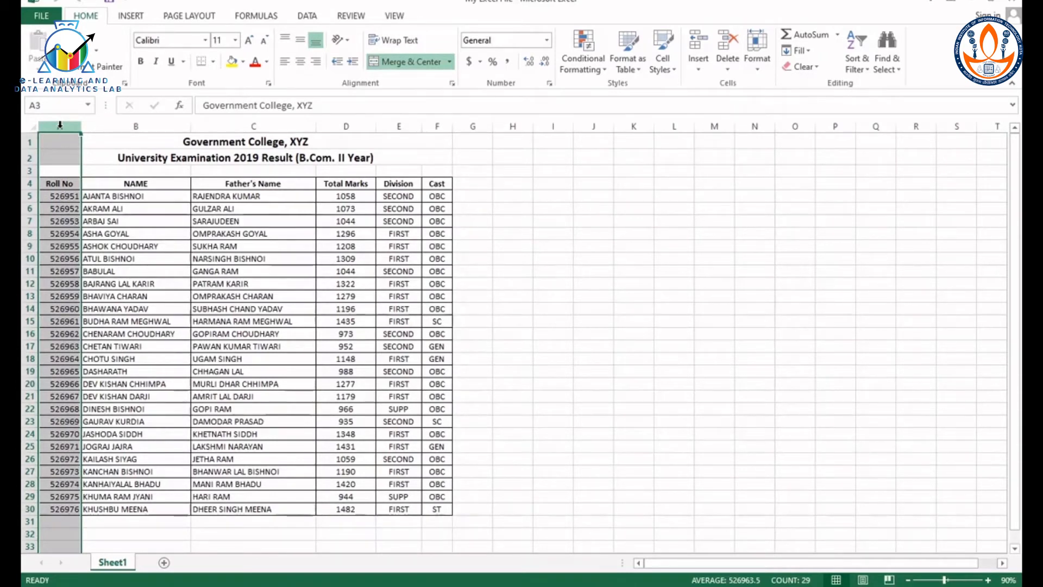
{"action": "right_click", "coordinate": [59, 125]}
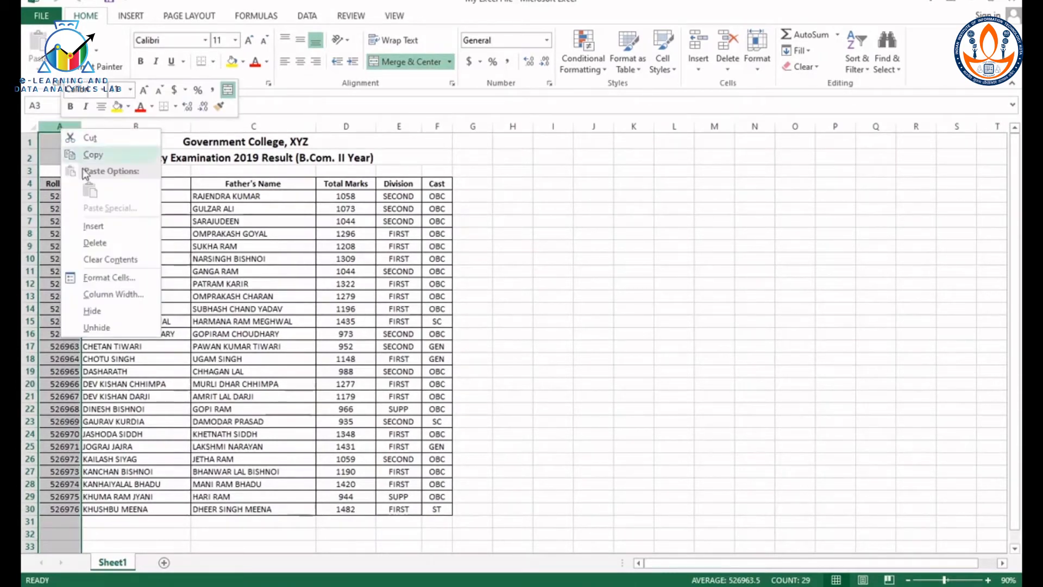
{"action": "left_click", "coordinate": [118, 228]}
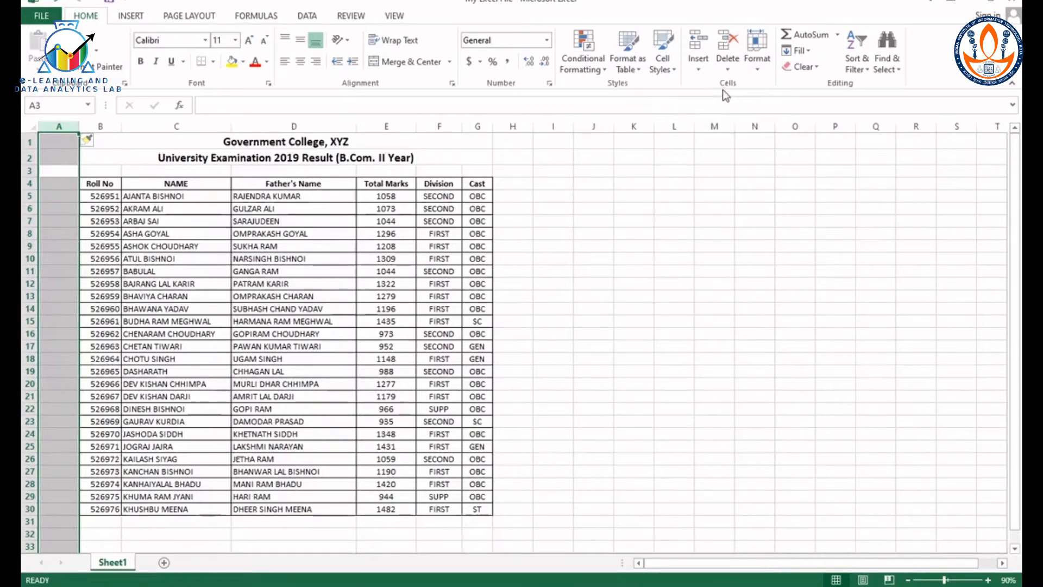
Step: Insert three more blank sheet columns before column A
{"action": "left_click", "coordinate": [700, 70]}
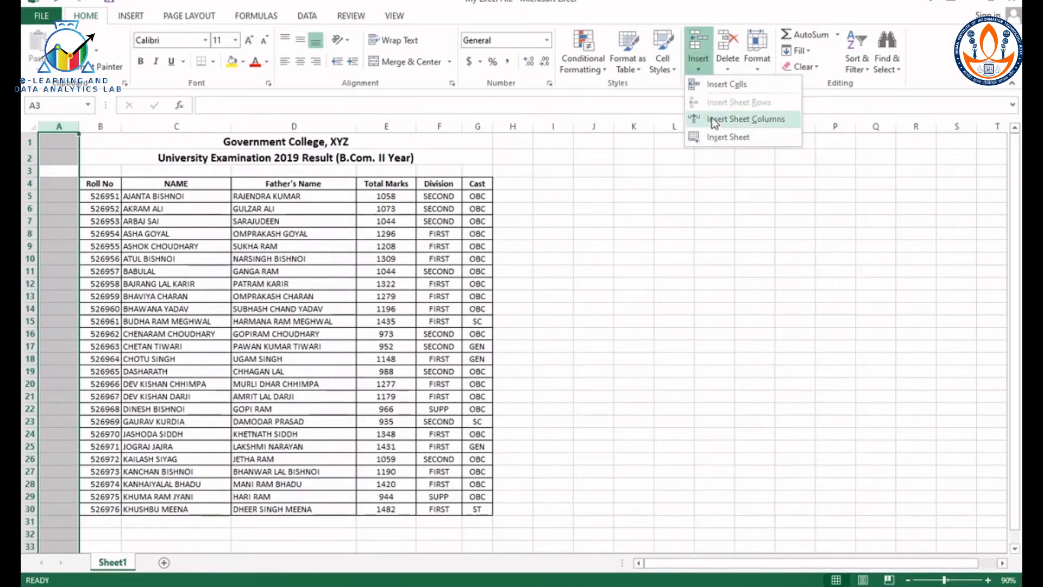
{"action": "left_click", "coordinate": [715, 121]}
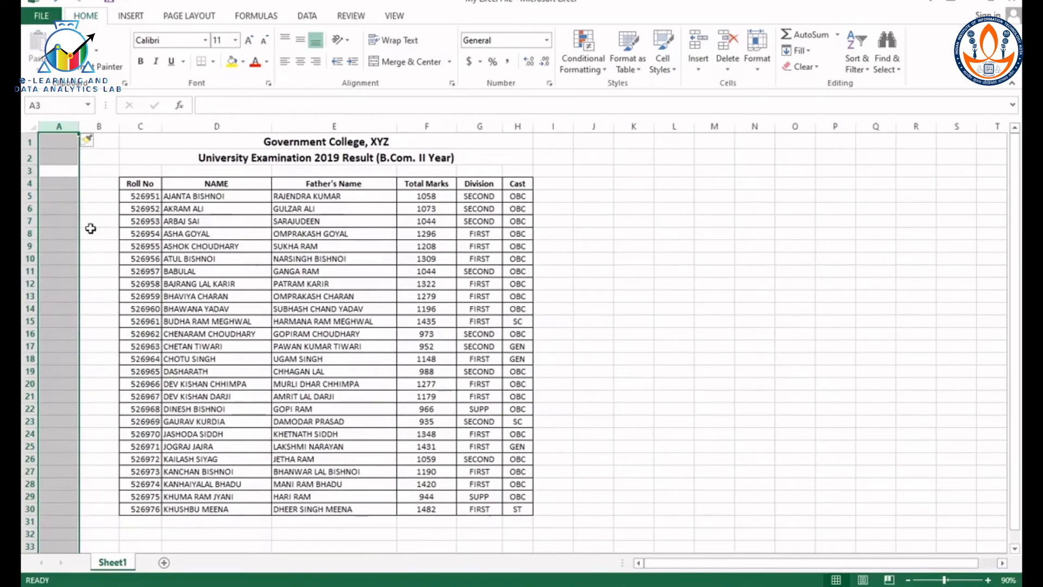
{"action": "left_click", "coordinate": [61, 142]}
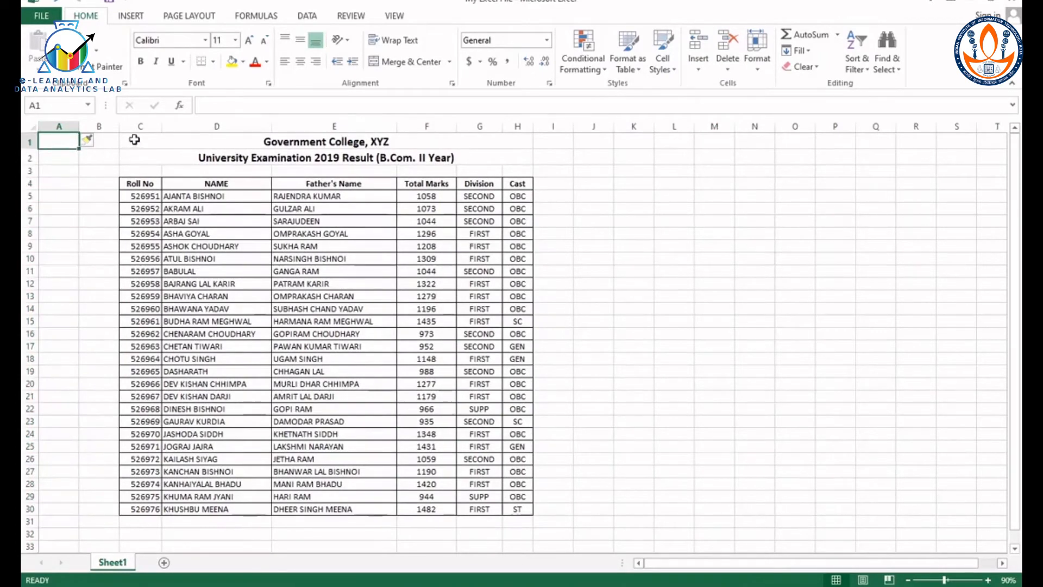
{"action": "left_click_drag", "start_coordinate": [68, 140], "coordinate": [99, 140]}
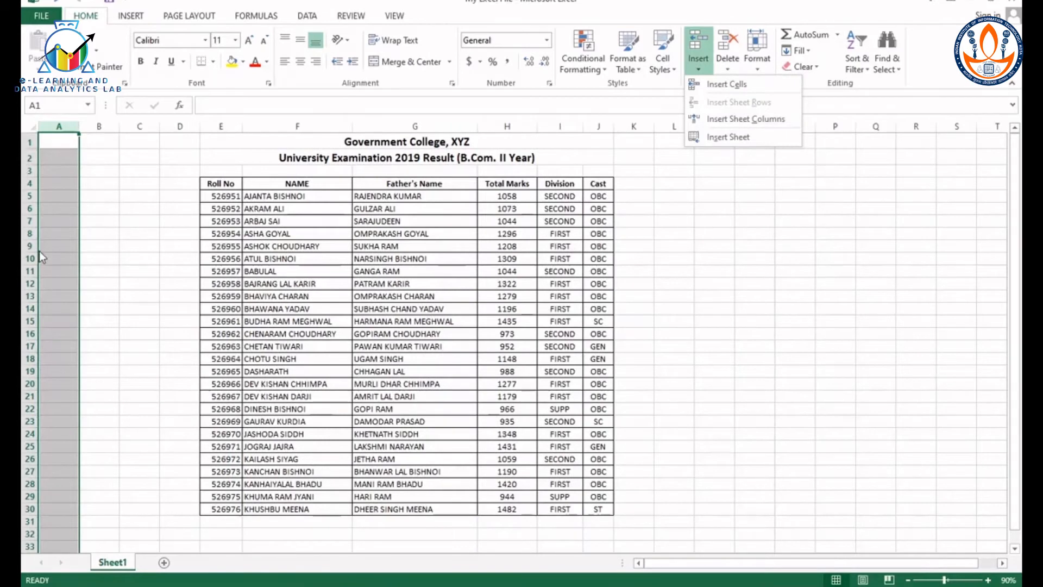
{"action": "left_click", "coordinate": [39, 252]}
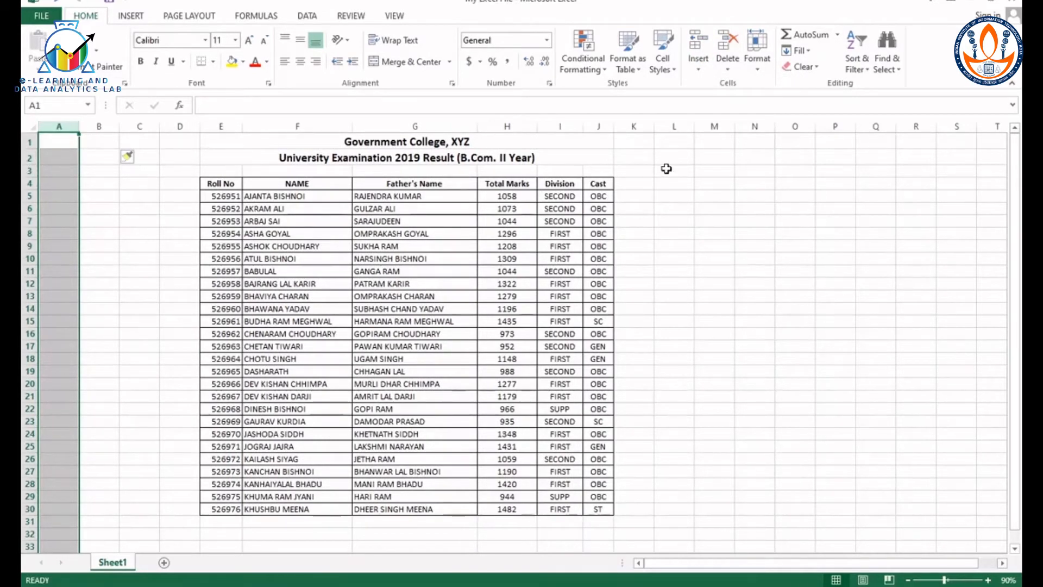
Step: Delete blank column A, and delete blank columns A and B together, leaving one empty column before the table
{"action": "left_click", "coordinate": [725, 67]}
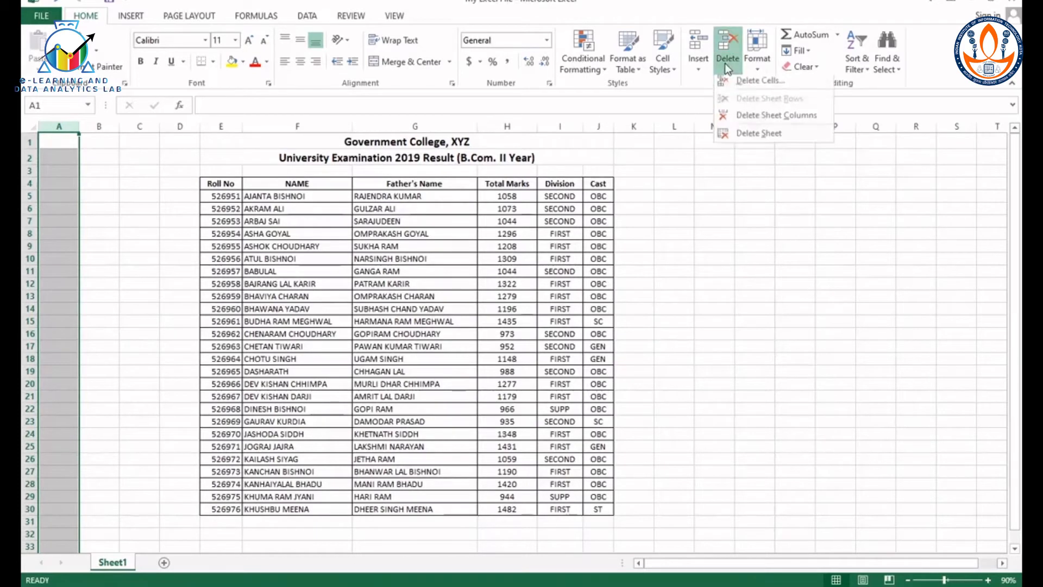
{"action": "left_click", "coordinate": [753, 119]}
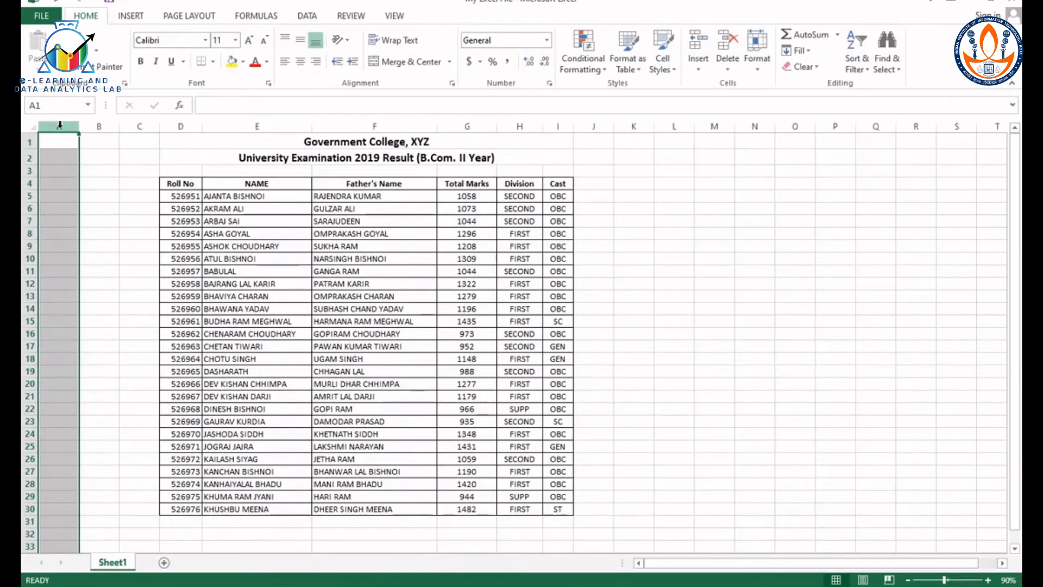
{"action": "left_click_drag", "start_coordinate": [60, 126], "coordinate": [98, 126]}
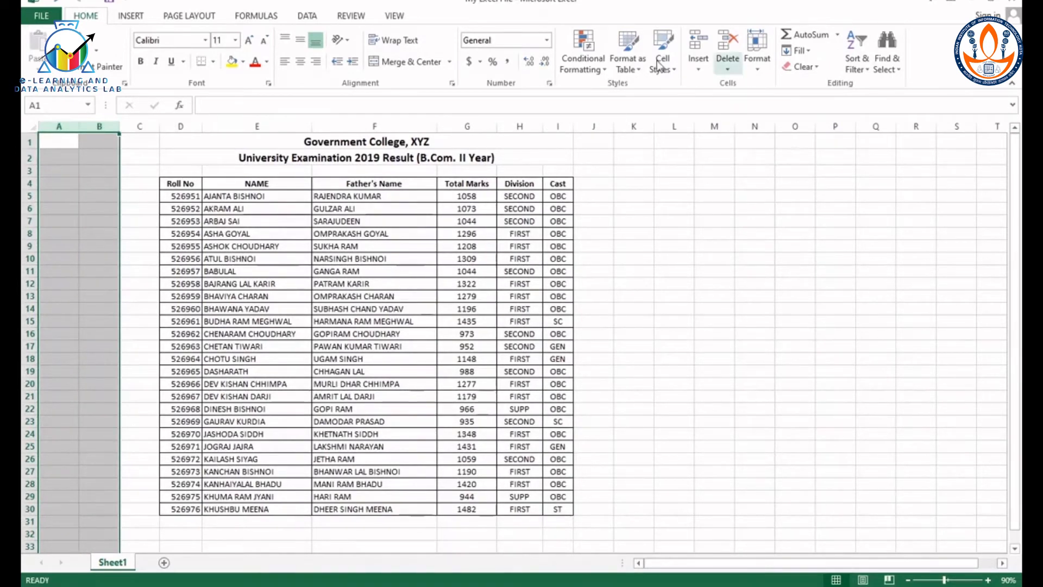
{"action": "right_click", "coordinate": [62, 142]}
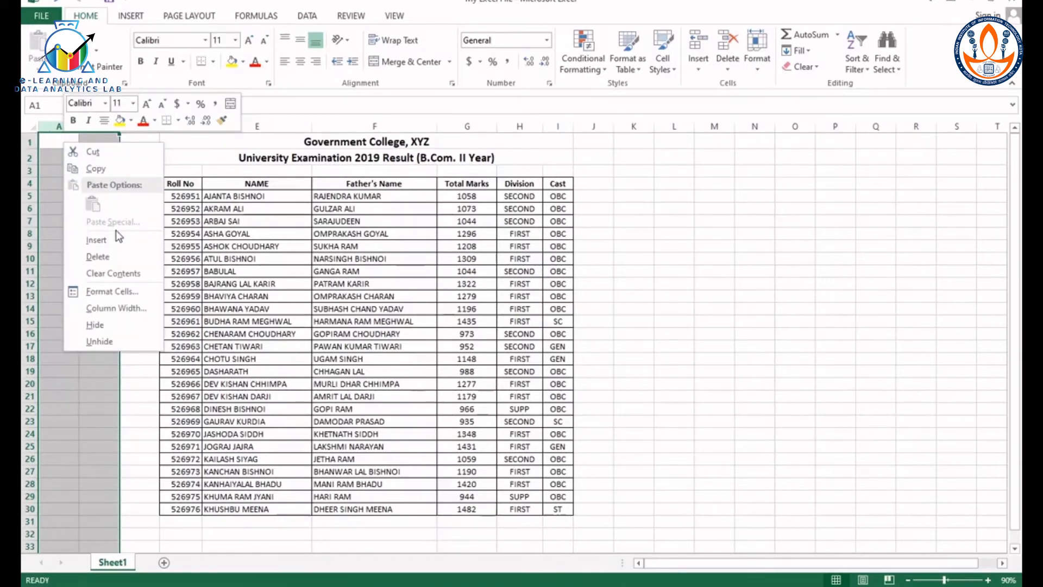
{"action": "left_click", "coordinate": [117, 261]}
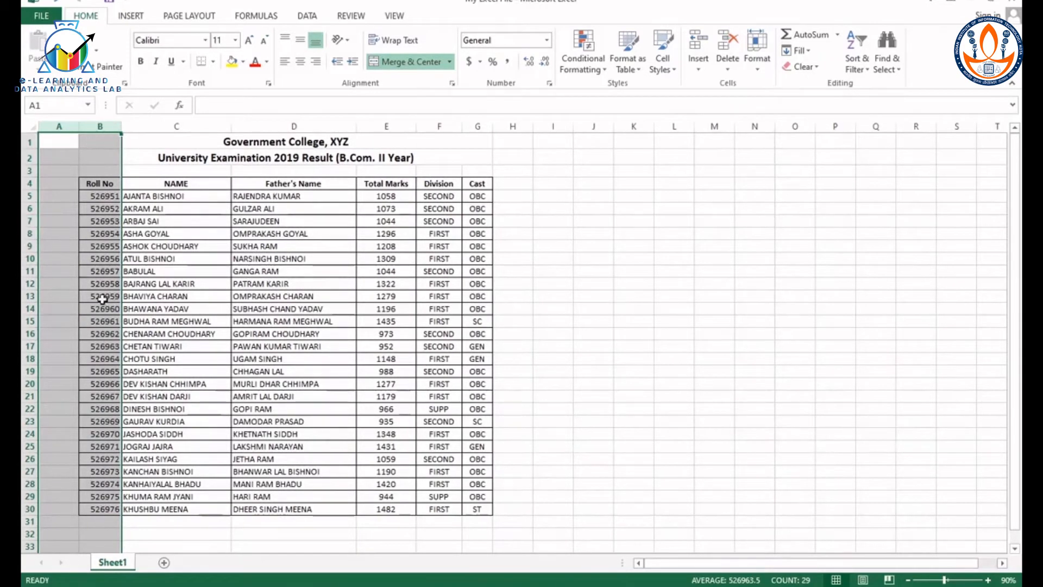
Step: Insert two blank rows, one at a time, at row 7 of the result table
{"action": "left_click", "coordinate": [28, 221]}
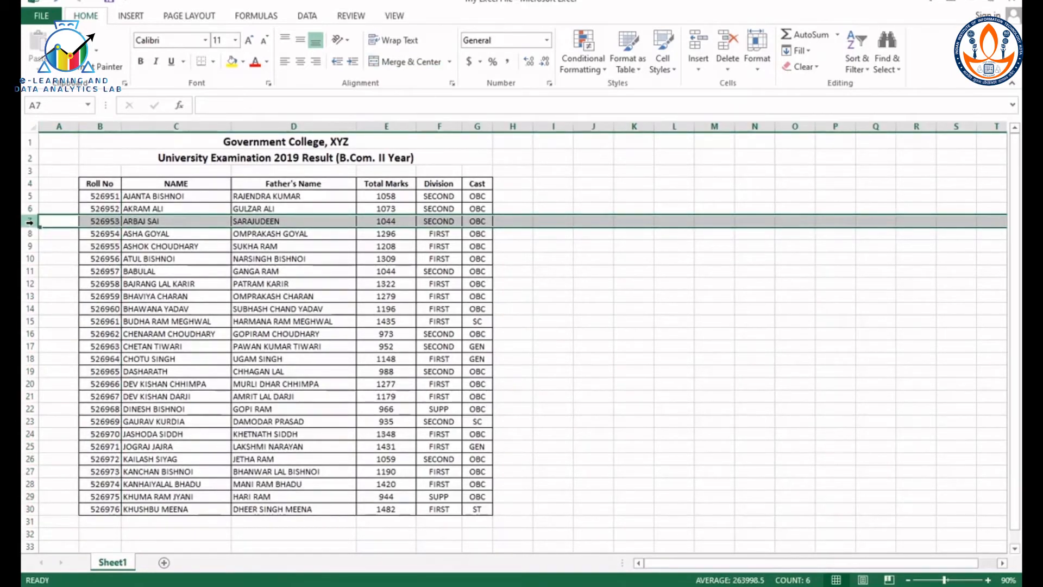
{"action": "right_click", "coordinate": [29, 221]}
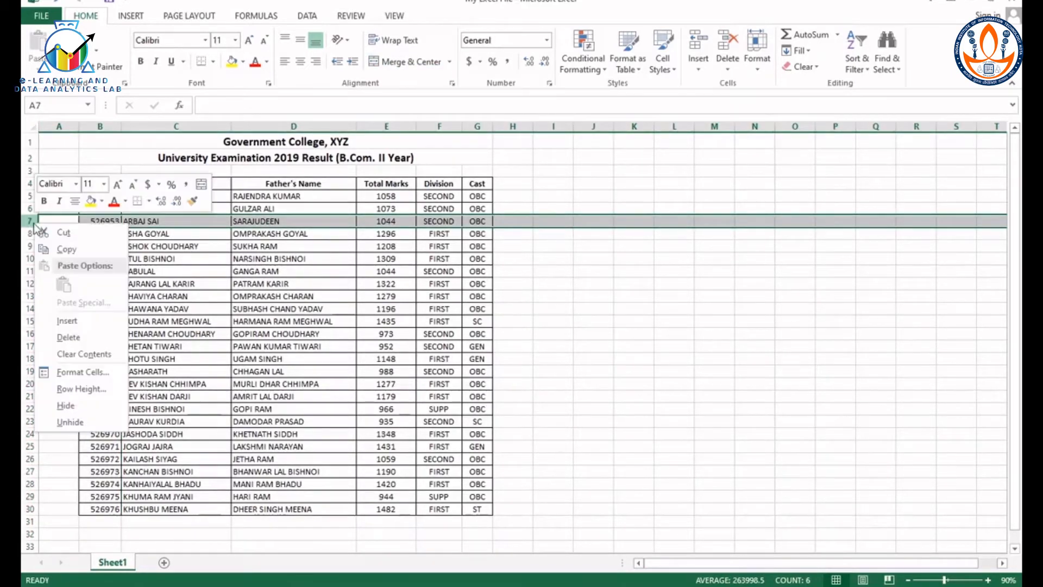
{"action": "left_click", "coordinate": [86, 324]}
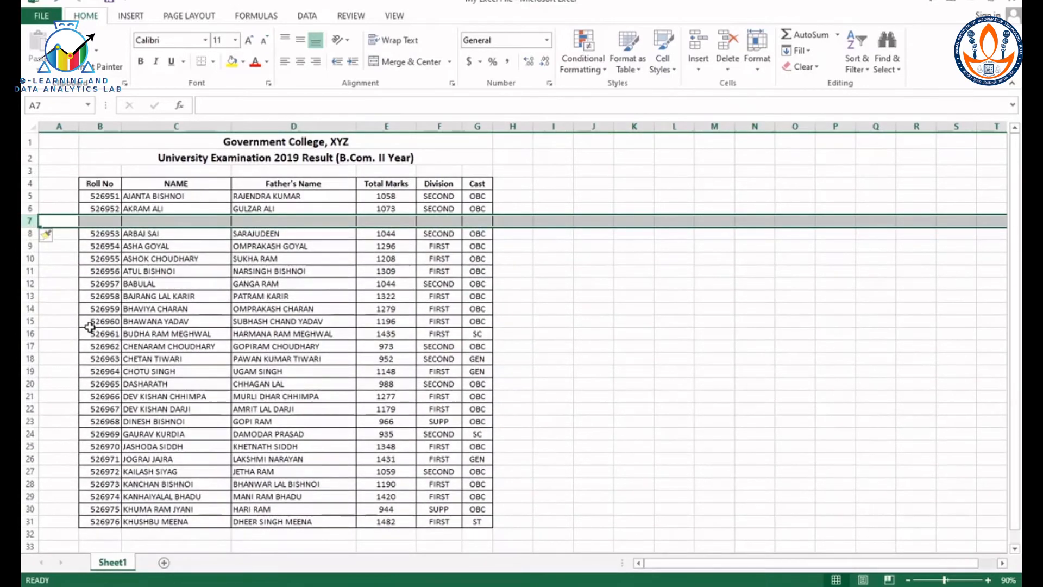
{"action": "left_click", "coordinate": [696, 69]}
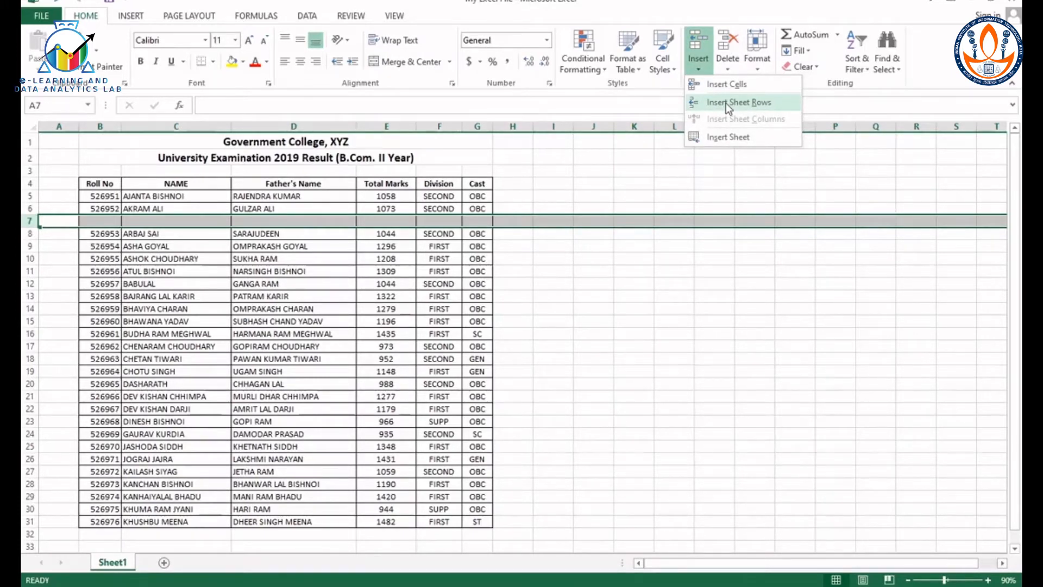
{"action": "left_click", "coordinate": [728, 103]}
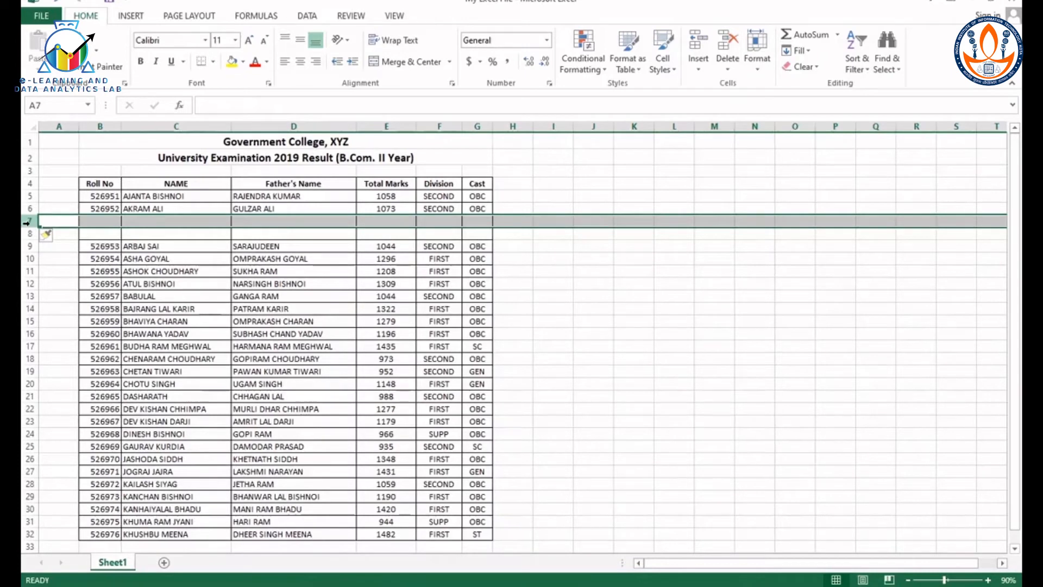
Step: Insert four blank rows at once at rows 7 to 10
{"action": "left_click_drag", "start_coordinate": [27, 223], "coordinate": [31, 263]}
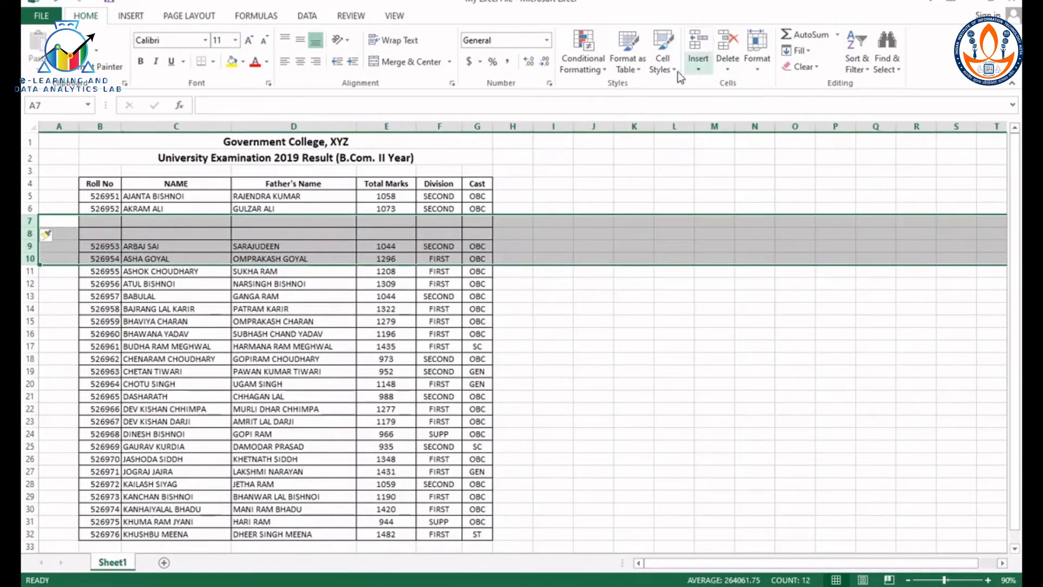
{"action": "right_click", "coordinate": [26, 221]}
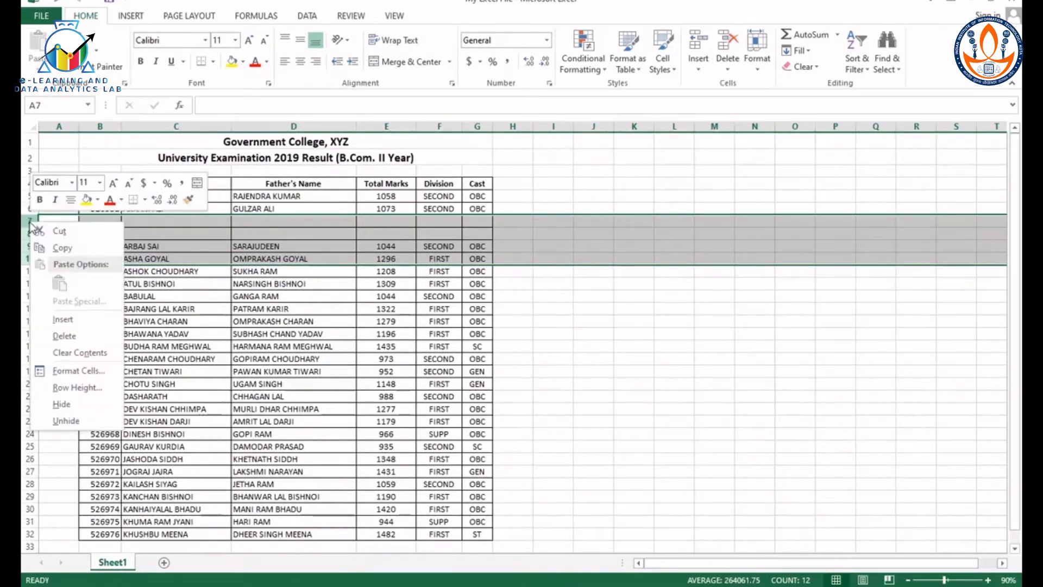
{"action": "left_click", "coordinate": [76, 321]}
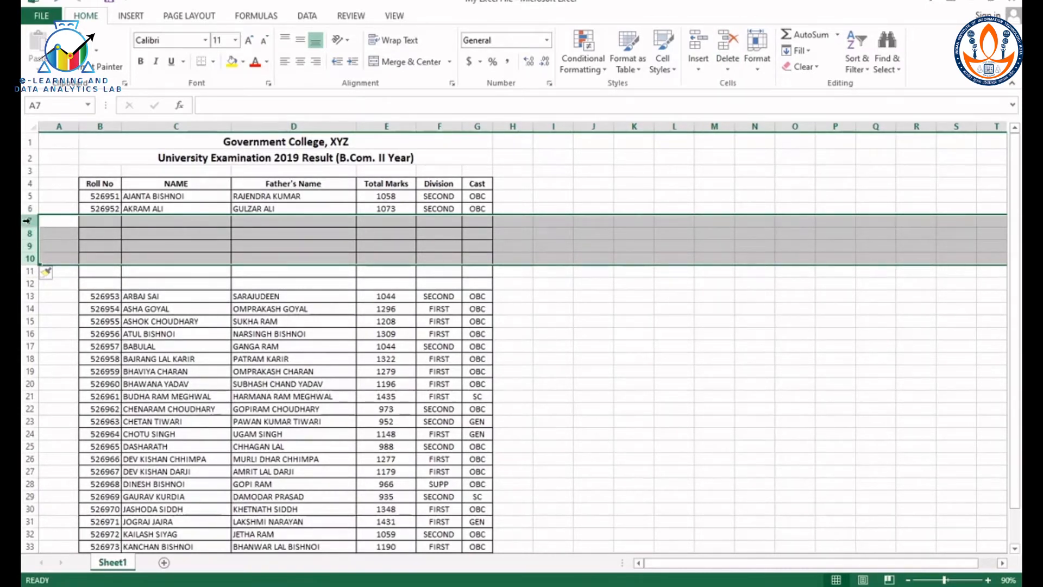
Step: Delete the six blank rows 7 to 12 from the result table
{"action": "left_click_drag", "start_coordinate": [26, 221], "coordinate": [27, 284]}
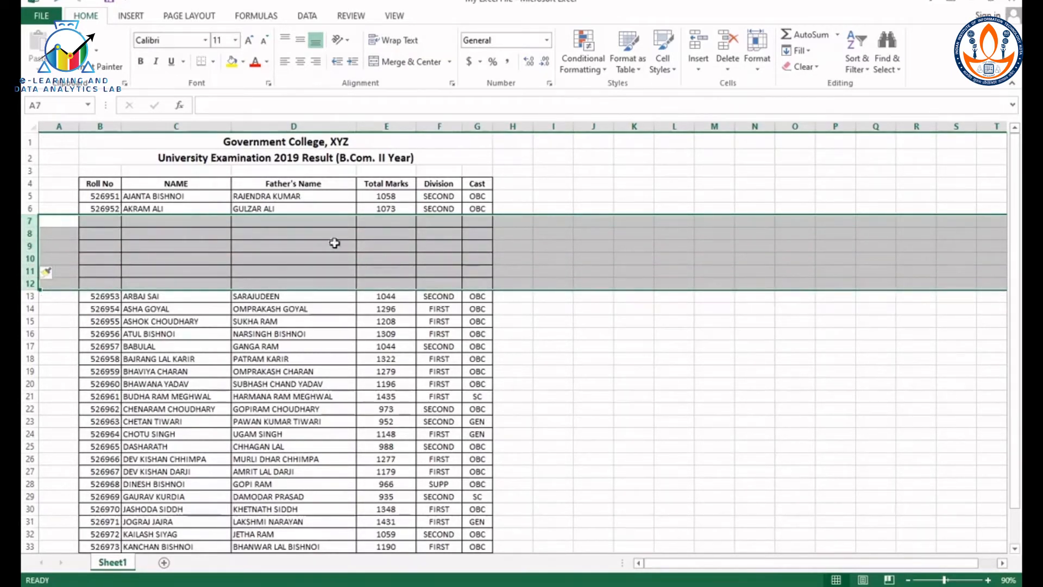
{"action": "right_click", "coordinate": [28, 221]}
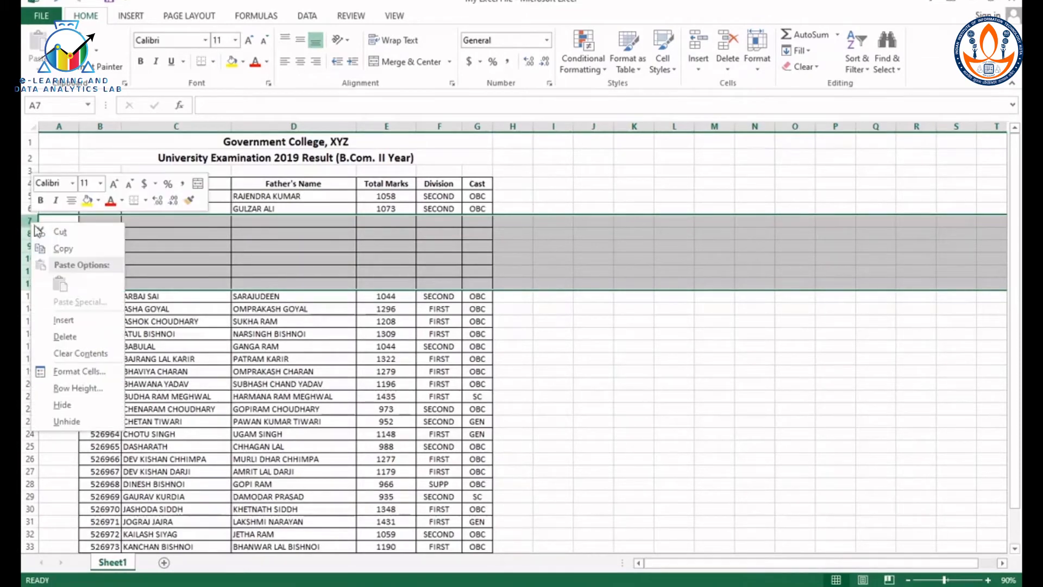
{"action": "left_click", "coordinate": [76, 337]}
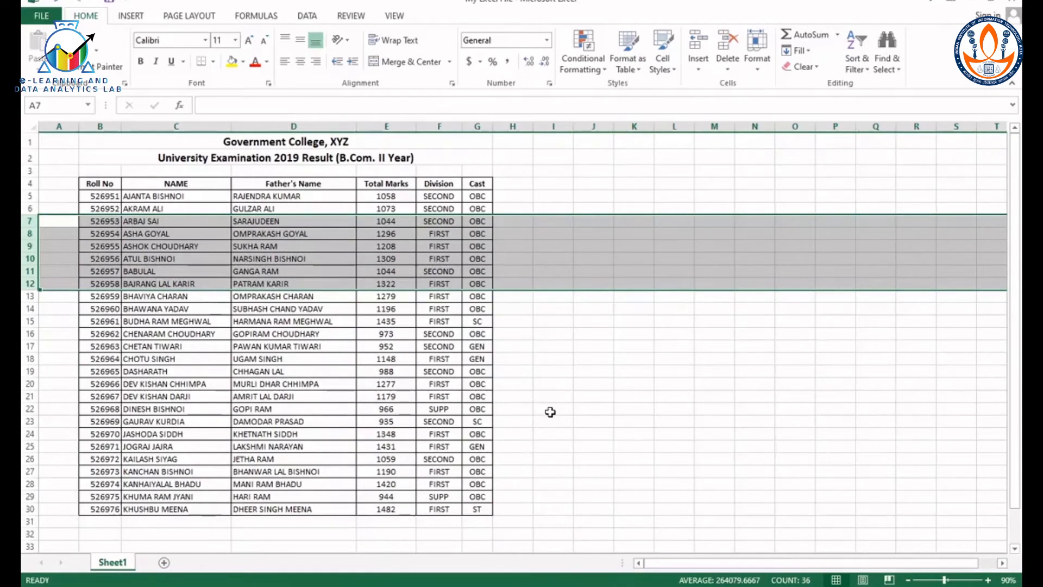
Step: Enter the heading "S. No." in cell A4 and the serial numbers 1 and 2 in cells A5 and A6
{"action": "left_click", "coordinate": [59, 185]}
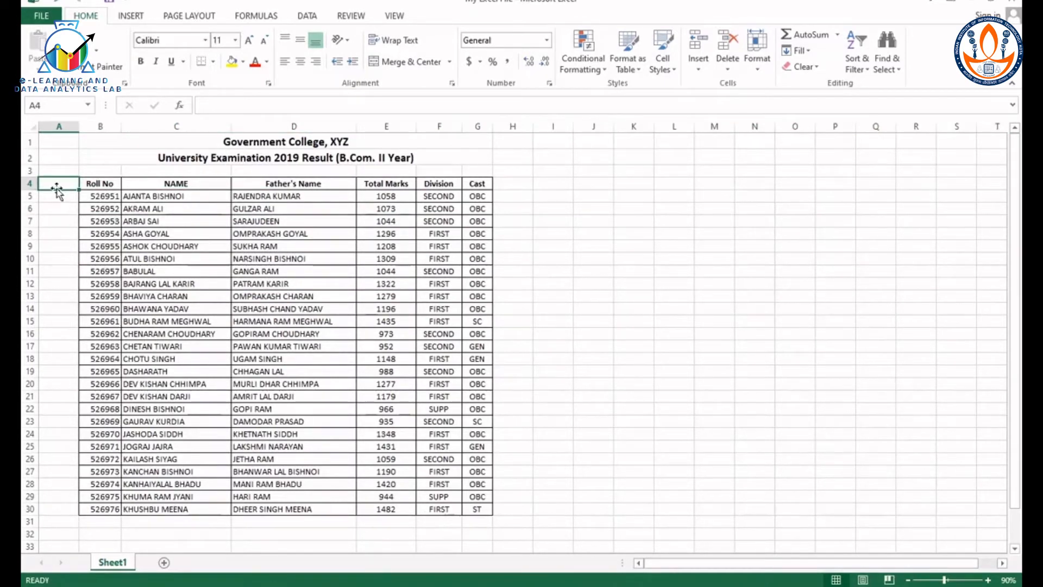
{"action": "type", "text": "S."}
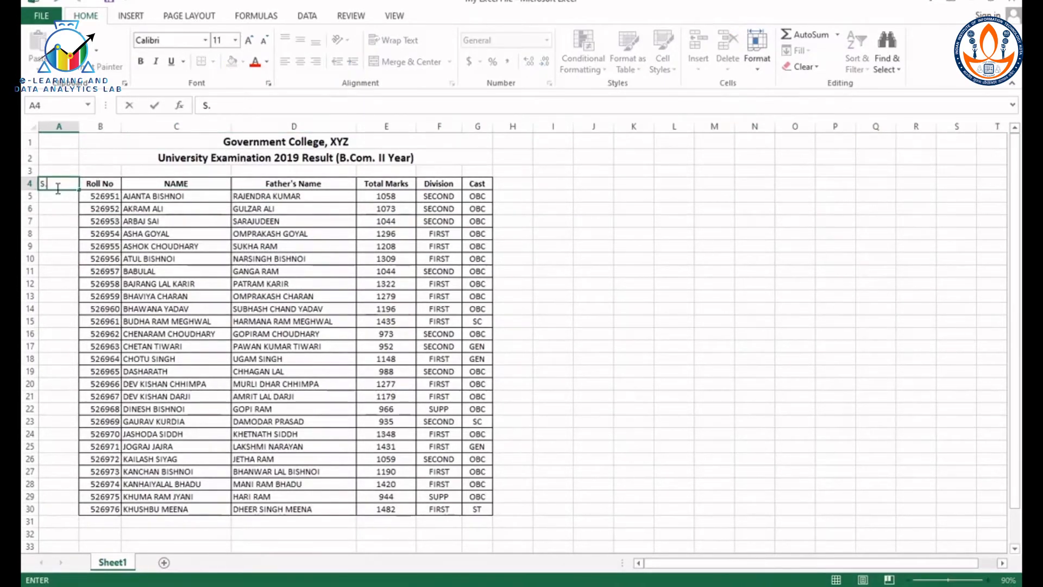
{"action": "type", "text": " No."}
{"action": "left_click", "coordinate": [61, 196]}
{"action": "type", "text": "1"}
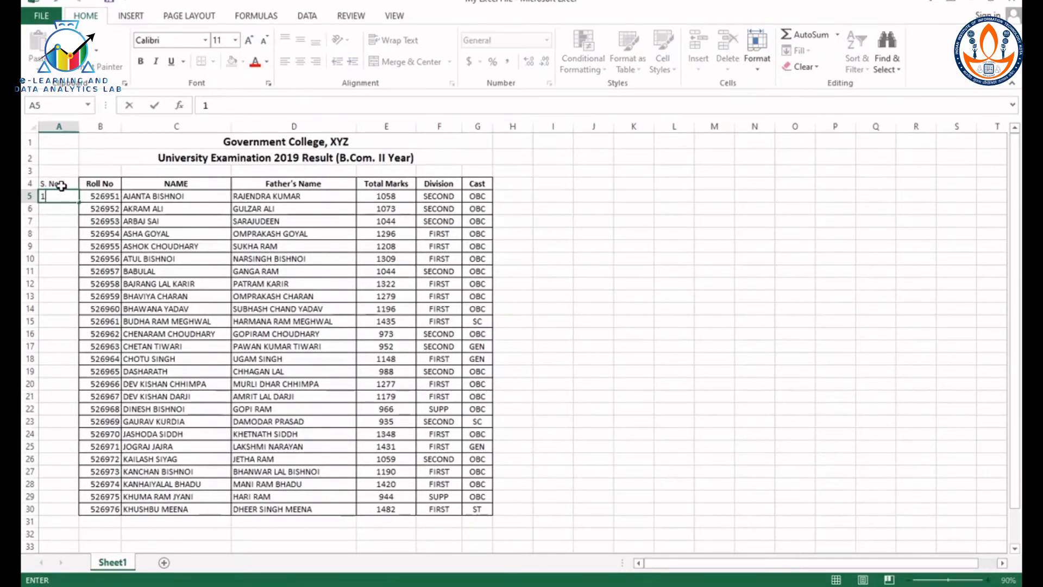
{"action": "key", "text": "Return"}
{"action": "type", "text": "2"}
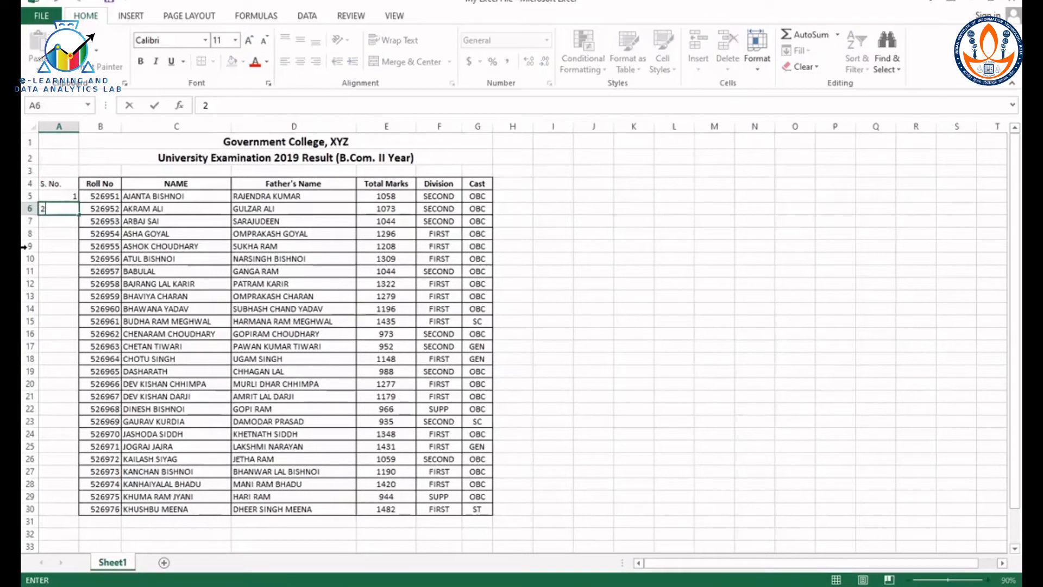
{"action": "left_click", "coordinate": [61, 201]}
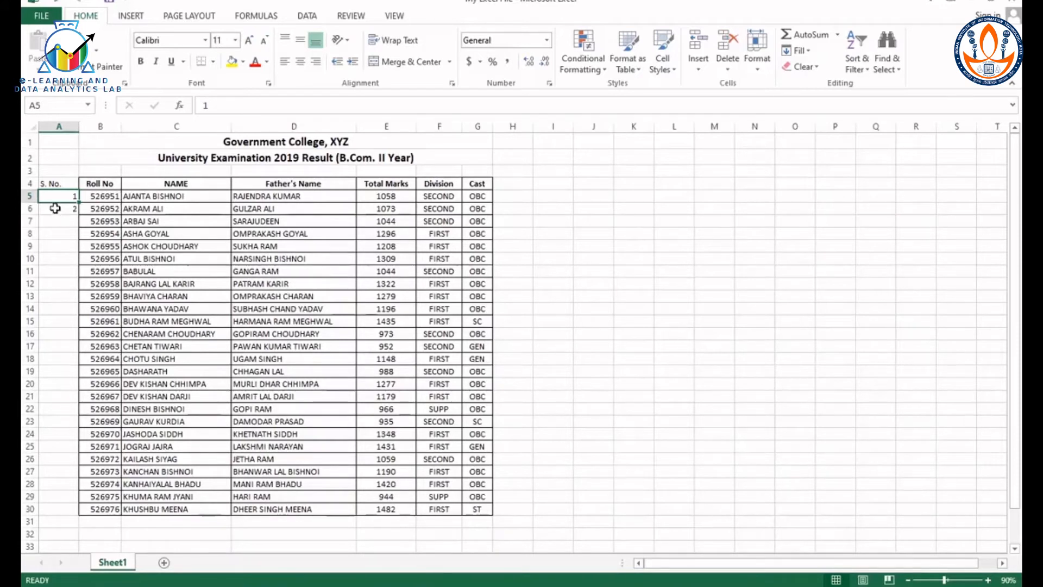
Step: Fill the value of cell A6 alone down column A to row 30
{"action": "left_click", "coordinate": [52, 208]}
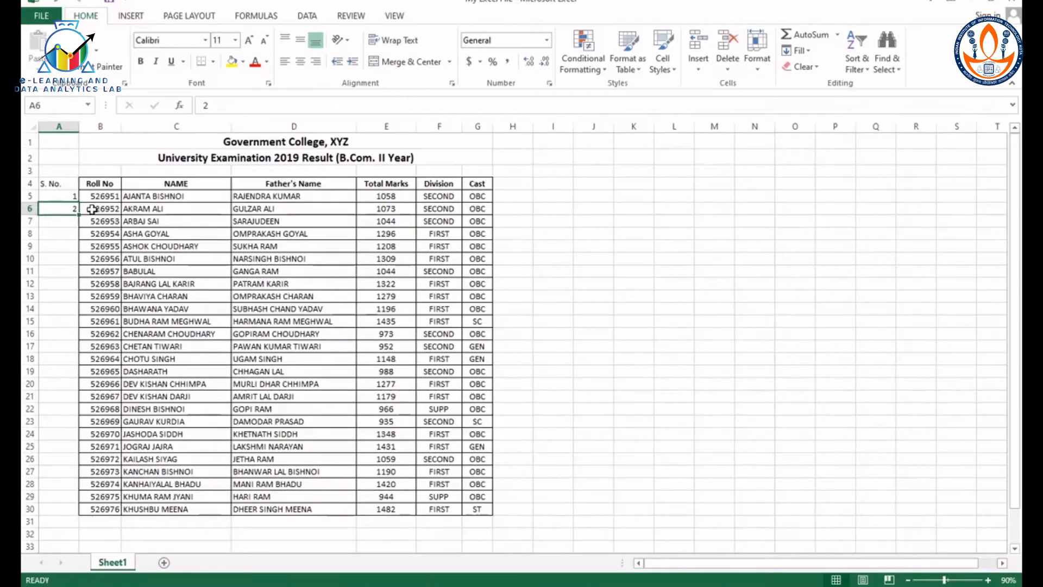
{"action": "left_click_drag", "start_coordinate": [88, 208], "coordinate": [476, 208]}
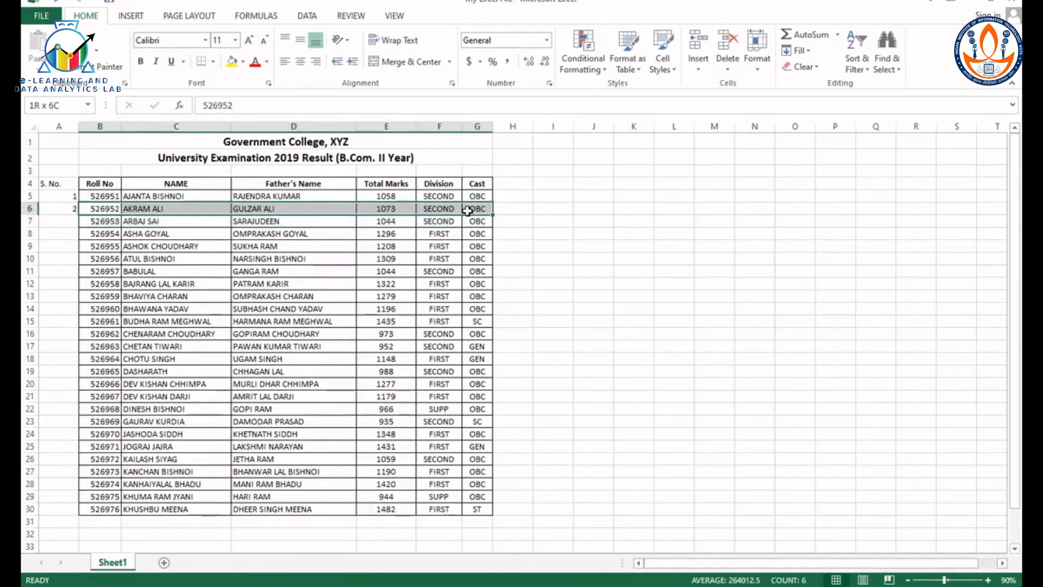
{"action": "left_click", "coordinate": [55, 209]}
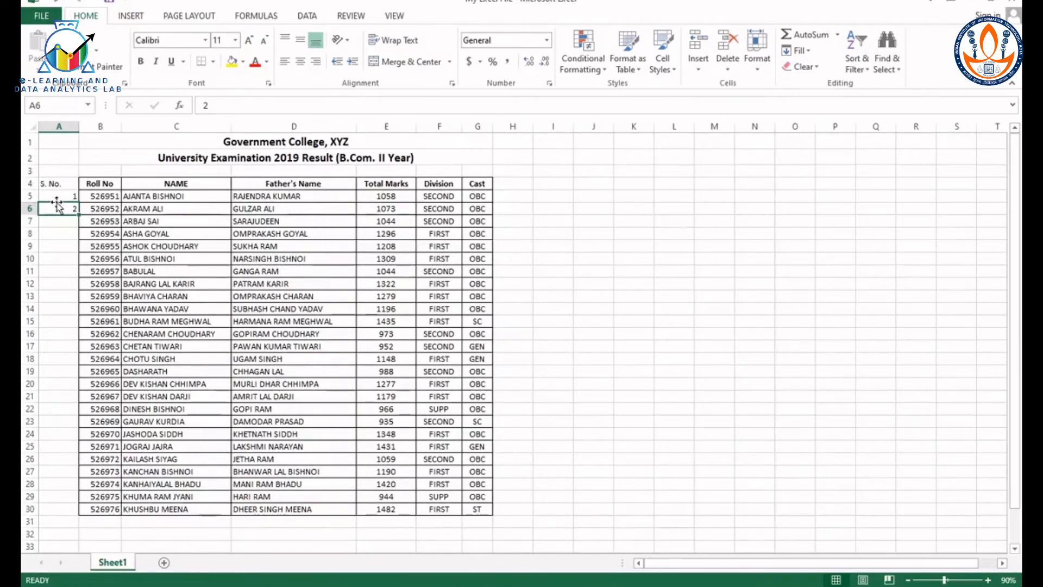
{"action": "mouse_move", "coordinate": [58, 207]}
{"action": "left_mouse_down"}
{"action": "mouse_move", "coordinate": [63, 242]}
{"action": "mouse_move", "coordinate": [505, 361]}
{"action": "mouse_move", "coordinate": [592, 229]}
{"action": "mouse_move", "coordinate": [843, 464]}
{"action": "mouse_move", "coordinate": [60, 194]}
{"action": "mouse_move", "coordinate": [632, 333]}
{"action": "mouse_move", "coordinate": [543, 333]}
{"action": "mouse_move", "coordinate": [51, 150]}
{"action": "mouse_move", "coordinate": [30, 233]}
{"action": "mouse_move", "coordinate": [40, 209]}
{"action": "left_mouse_up"}
{"action": "left_click_drag", "start_coordinate": [79, 215], "coordinate": [61, 514]}
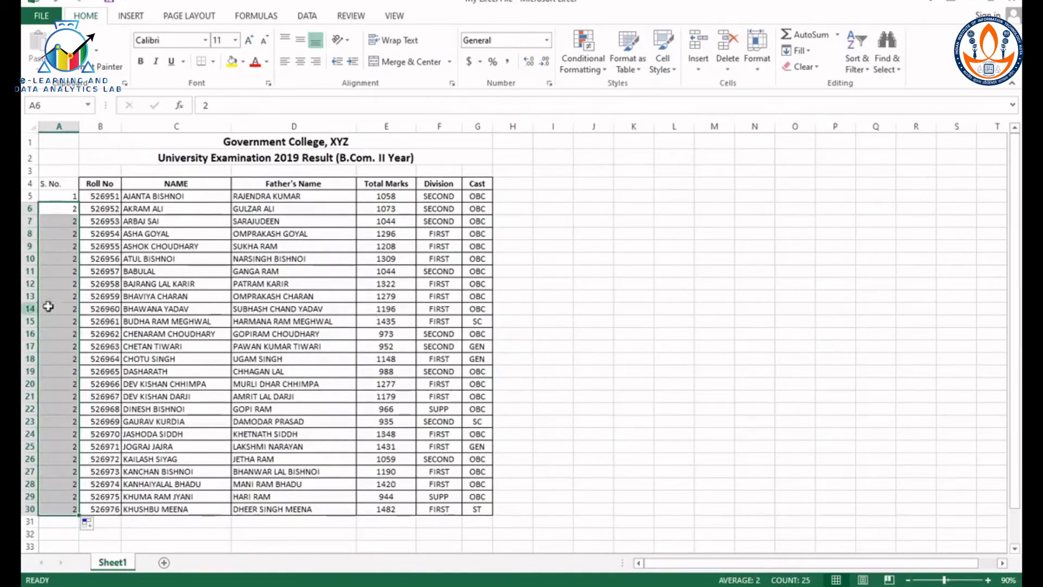
Step: Fill the serial number series from cells A5 and A6 together down to A30
{"action": "left_click", "coordinate": [55, 209]}
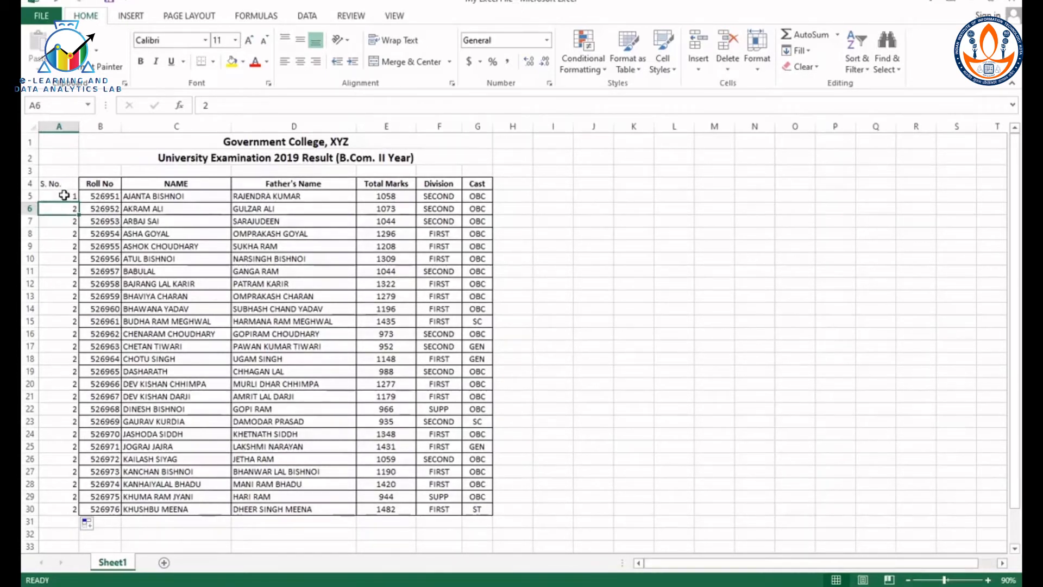
{"action": "left_click_drag", "start_coordinate": [64, 195], "coordinate": [66, 210]}
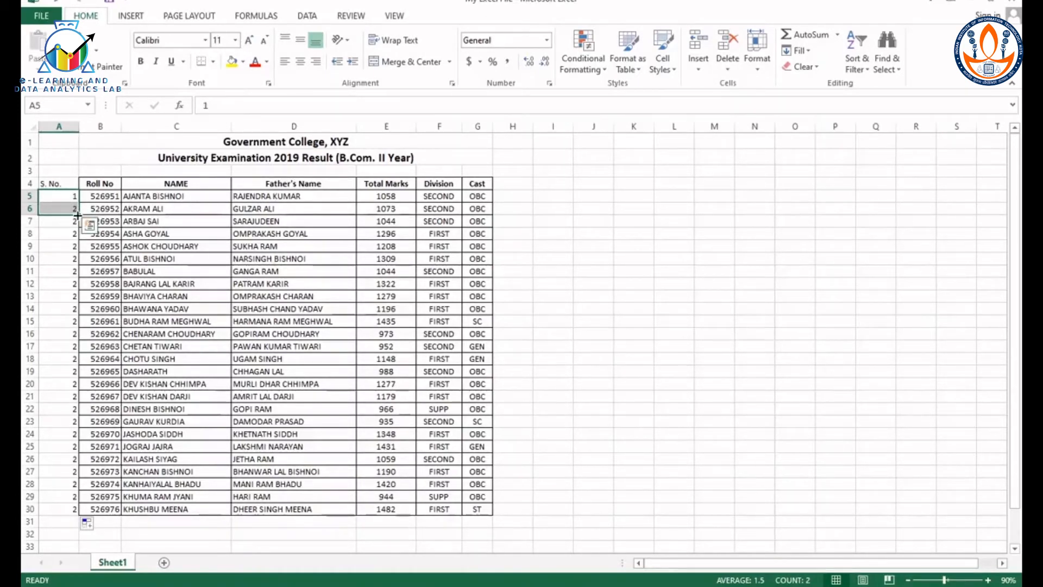
{"action": "left_click_drag", "start_coordinate": [78, 215], "coordinate": [67, 510]}
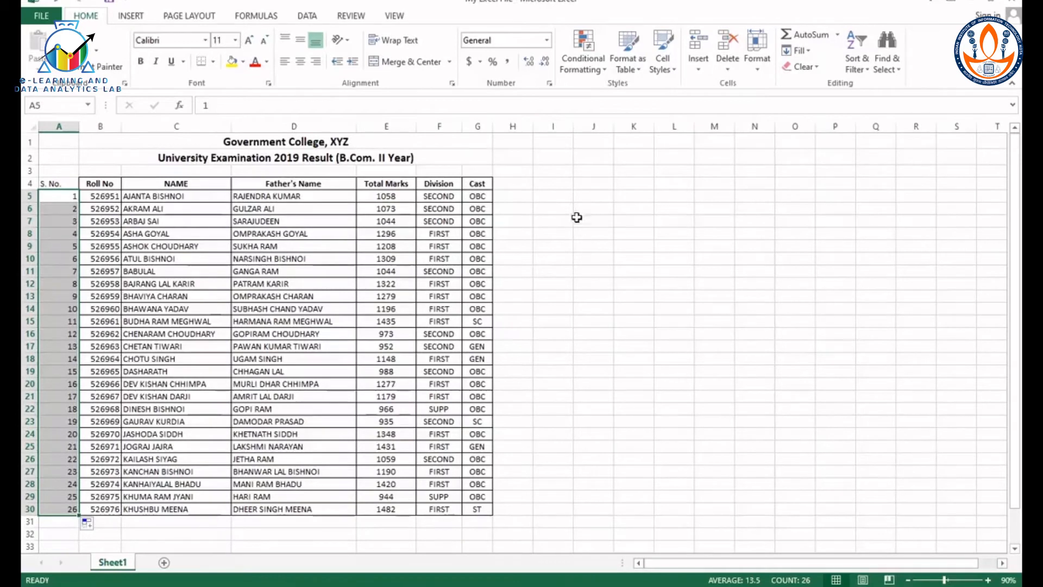
{"action": "left_click", "coordinate": [552, 180]}
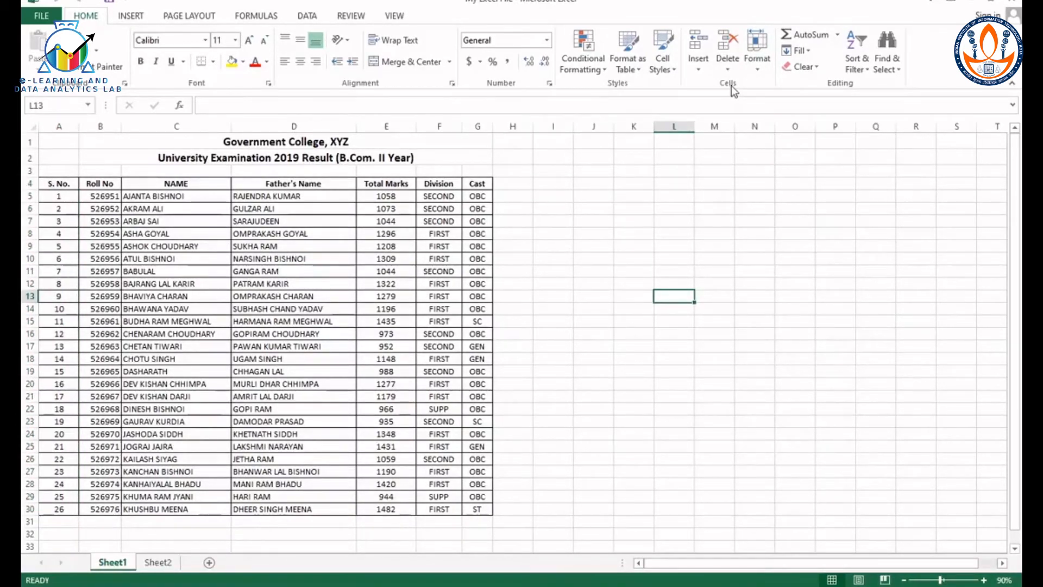
Step: Set the height of rows 6 to 8 to 25
{"action": "left_click", "coordinate": [758, 70]}
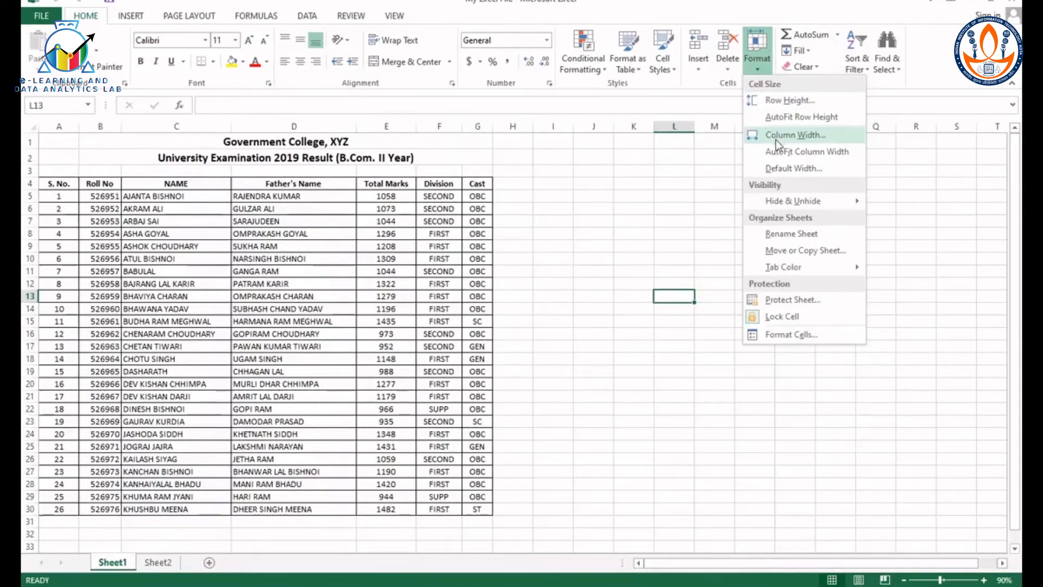
{"action": "left_click", "coordinate": [26, 210]}
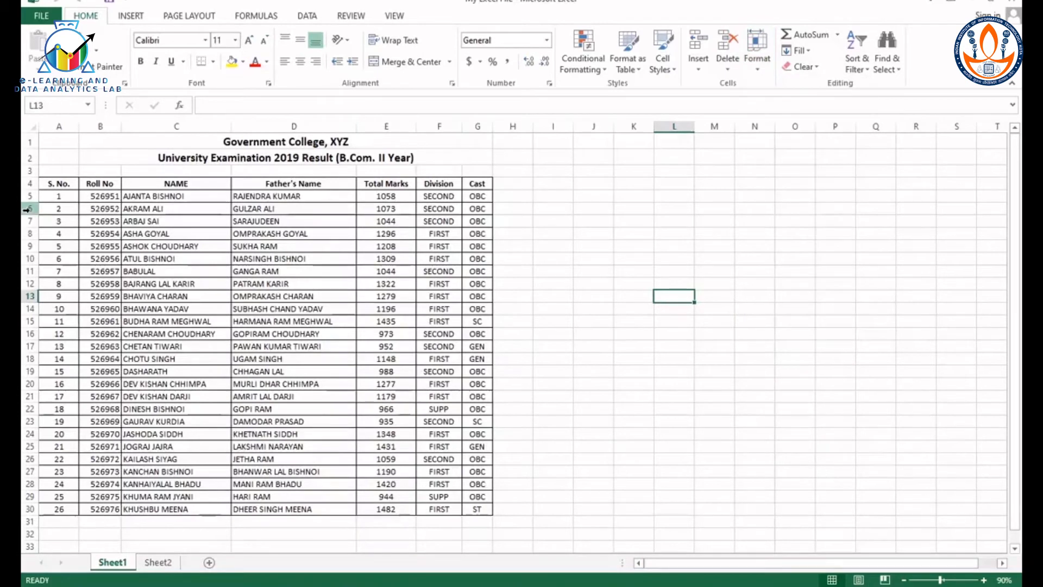
{"action": "left_click_drag", "start_coordinate": [26, 210], "coordinate": [27, 235]}
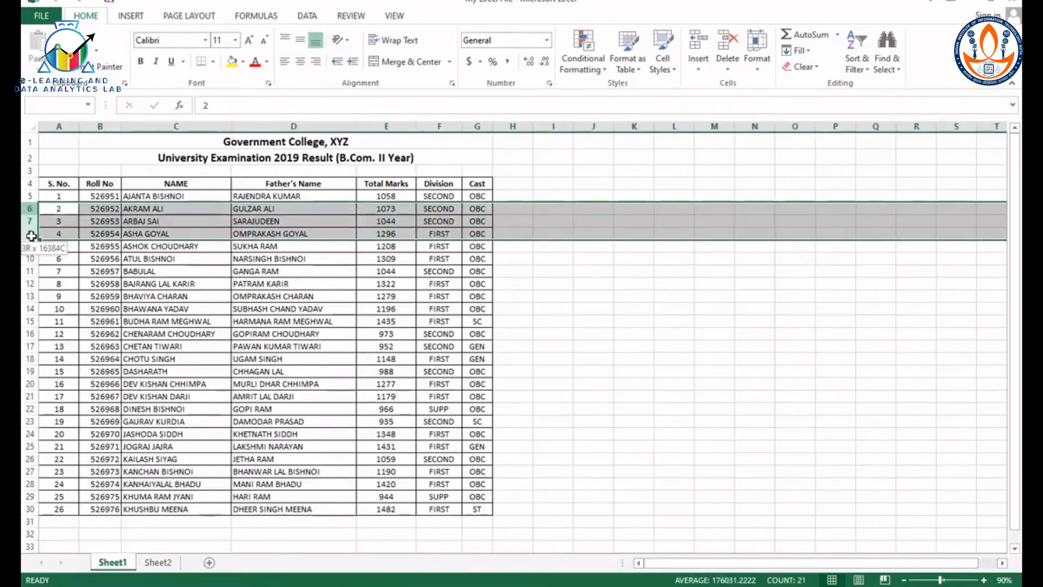
{"action": "left_click", "coordinate": [757, 54]}
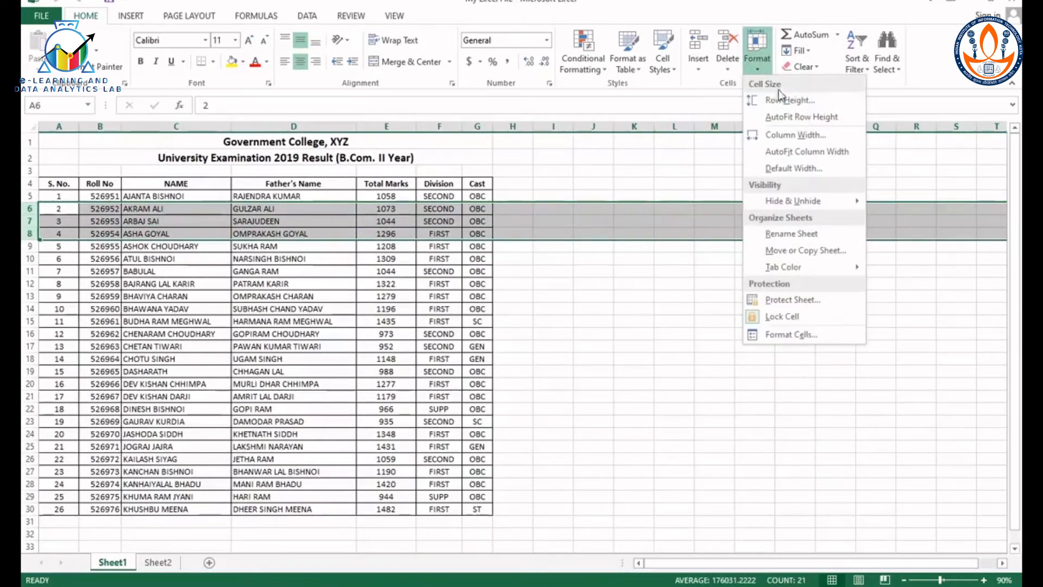
{"action": "left_click", "coordinate": [794, 107]}
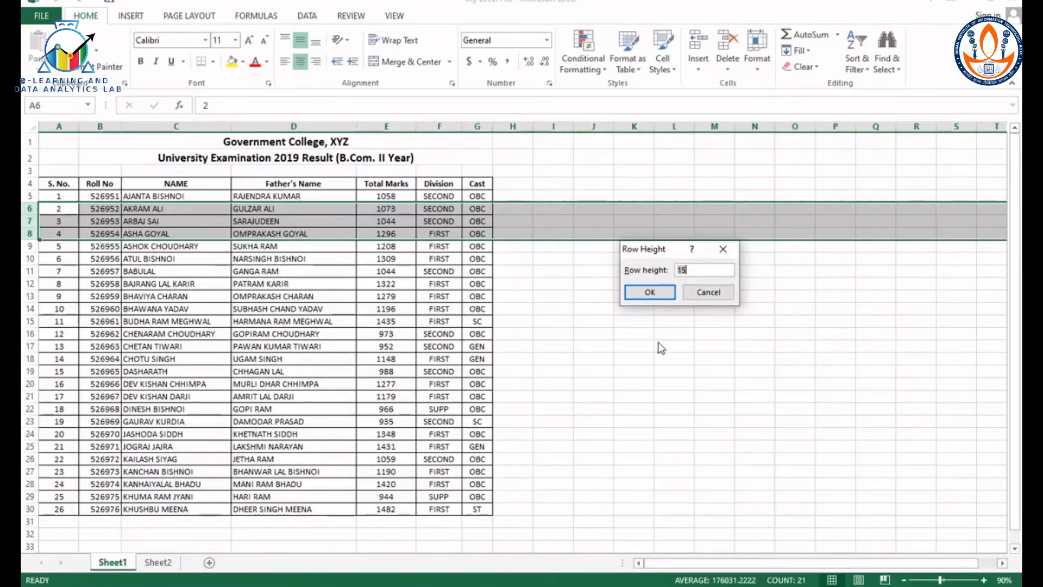
{"action": "type", "text": "25"}
{"action": "key", "text": "Return"}
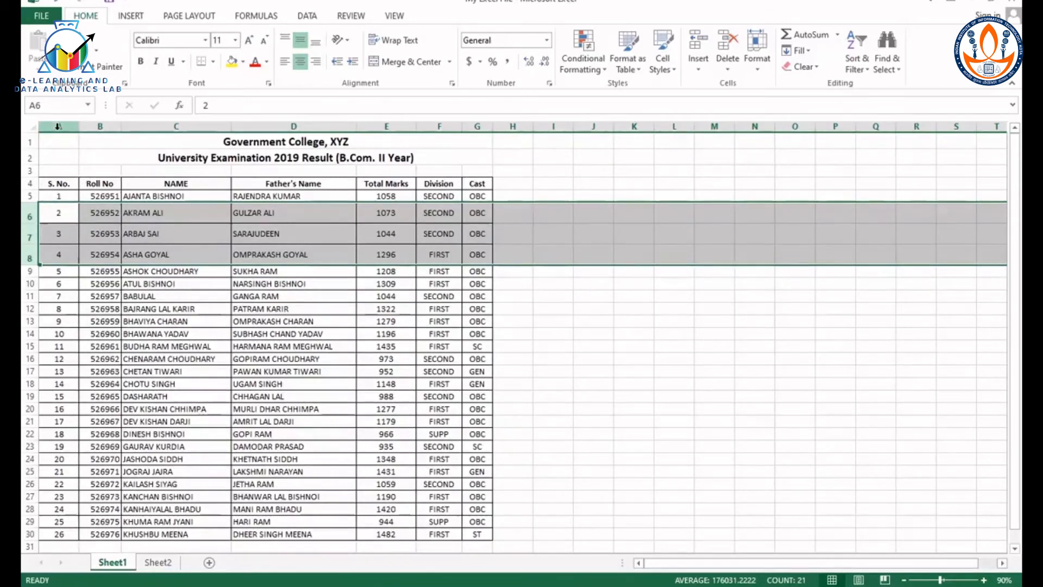
Step: Set the width of columns A to G to 12
{"action": "left_click_drag", "start_coordinate": [57, 126], "coordinate": [468, 149]}
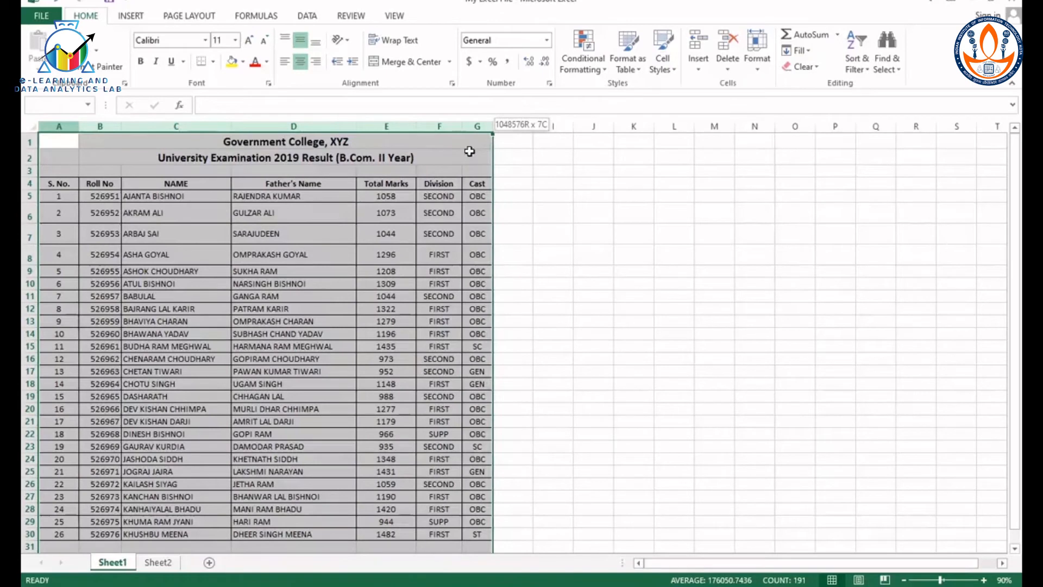
{"action": "left_click", "coordinate": [756, 68]}
{"action": "left_click", "coordinate": [804, 134]}
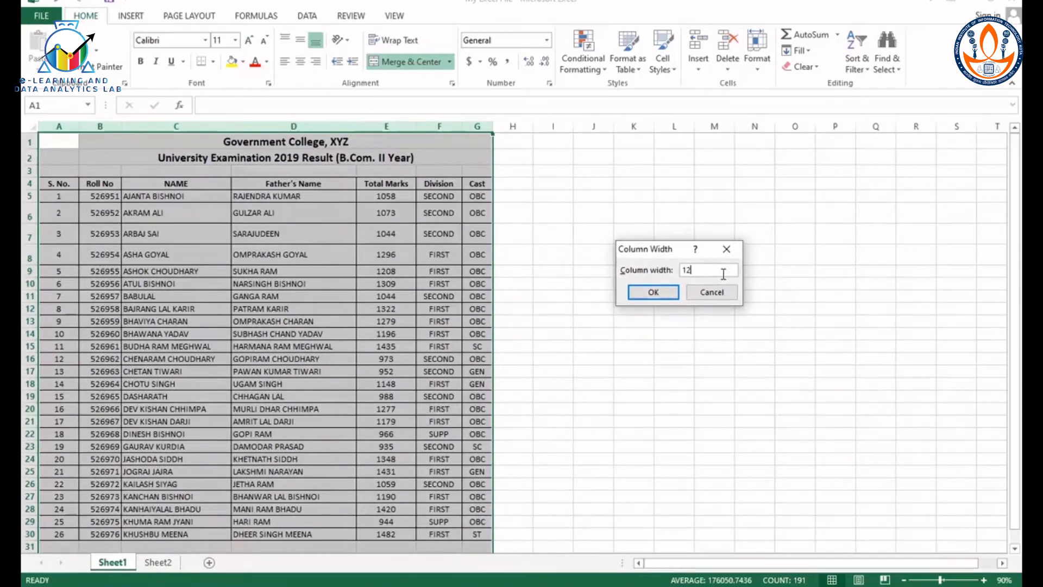
{"action": "type", "text": "12"}
{"action": "left_click", "coordinate": [652, 292]}
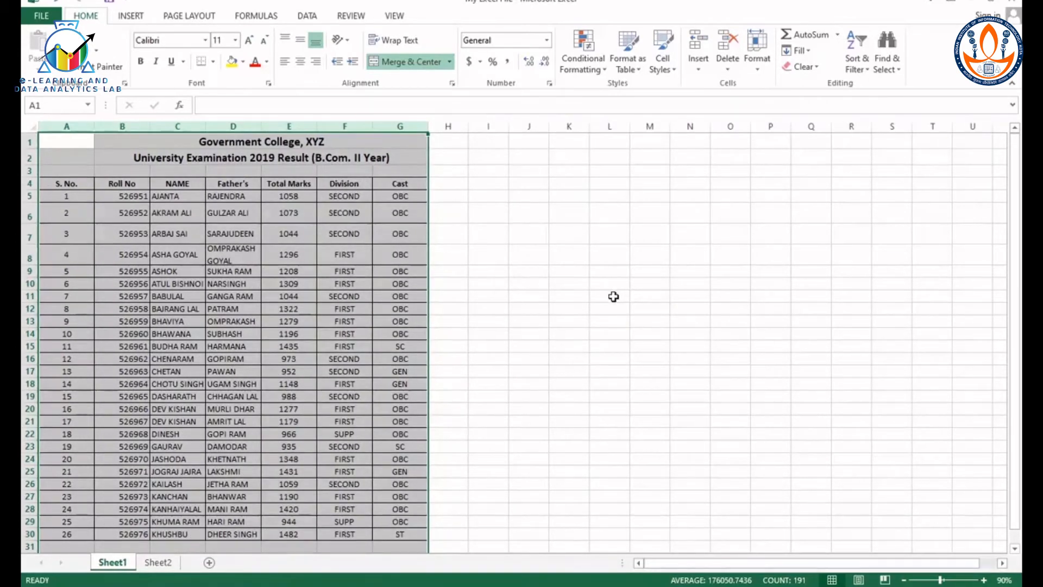
{"action": "left_click", "coordinate": [690, 321]}
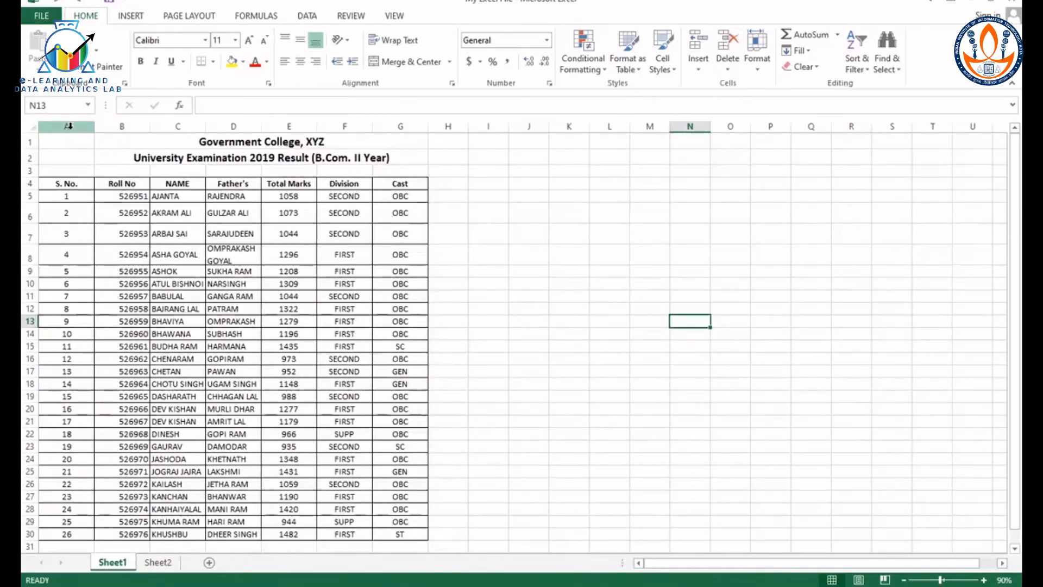
Step: AutoFit the width of the S. No. column A to its contents
{"action": "left_click", "coordinate": [69, 126]}
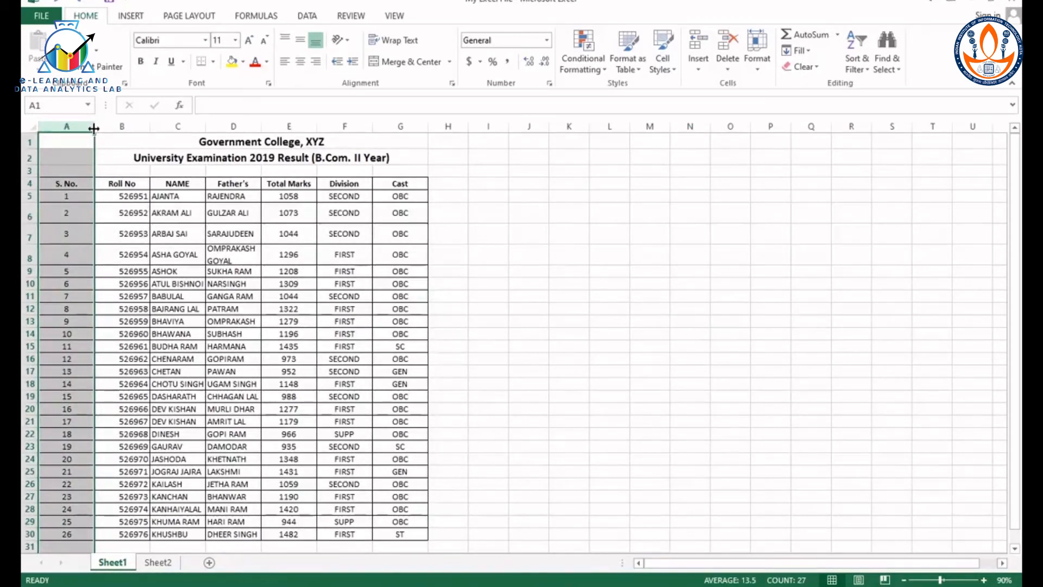
{"action": "double_click", "coordinate": [94, 128]}
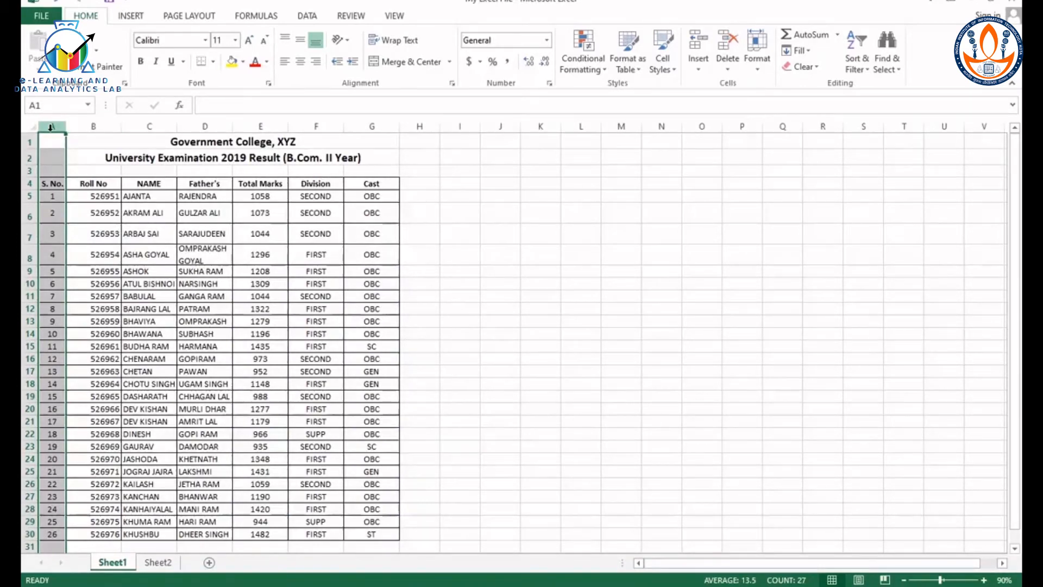
{"action": "left_click_drag", "start_coordinate": [51, 129], "coordinate": [50, 132]}
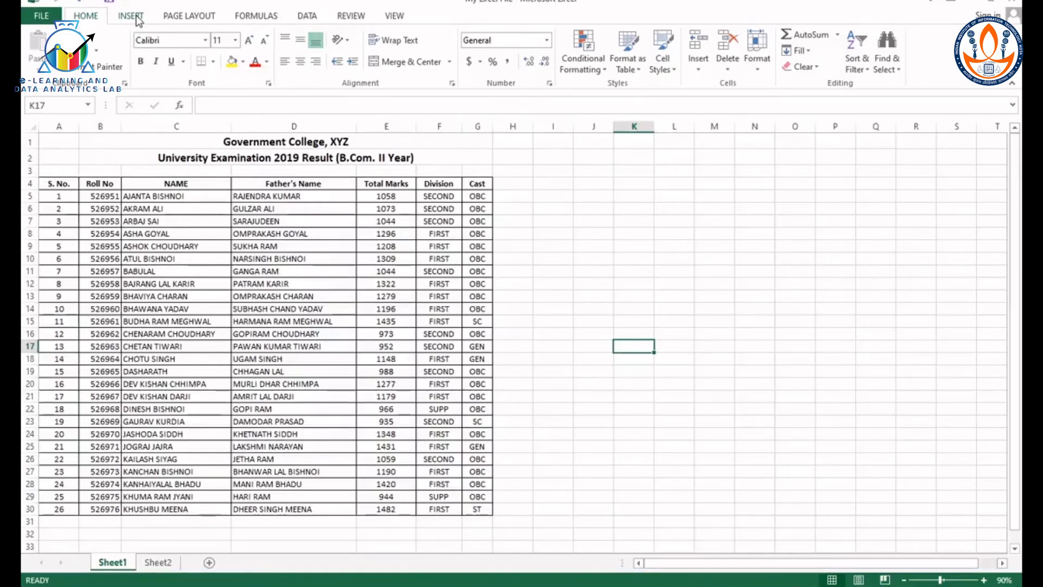
Step: Draw a rectangle shape about 2.1" wide and 1.05" high beside the table, over columns I to L and rows 6 to 10
{"action": "left_click", "coordinate": [130, 16]}
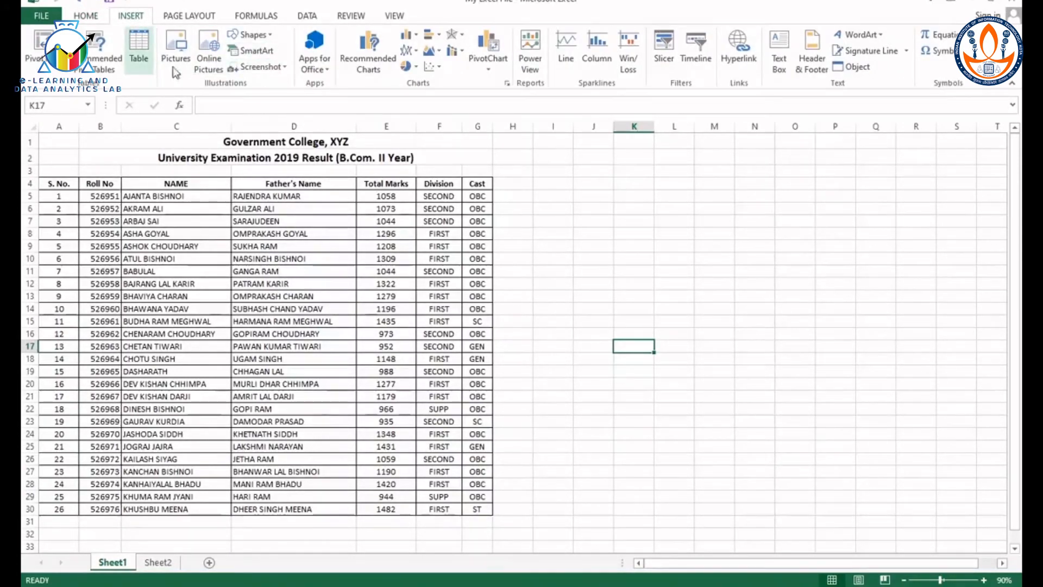
{"action": "left_click", "coordinate": [251, 34]}
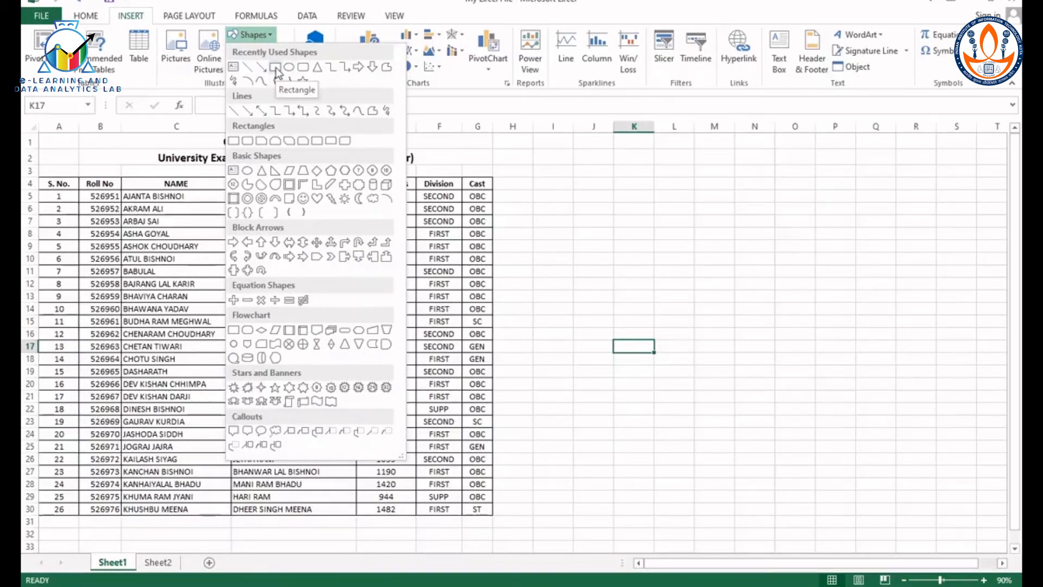
{"action": "left_click", "coordinate": [275, 68]}
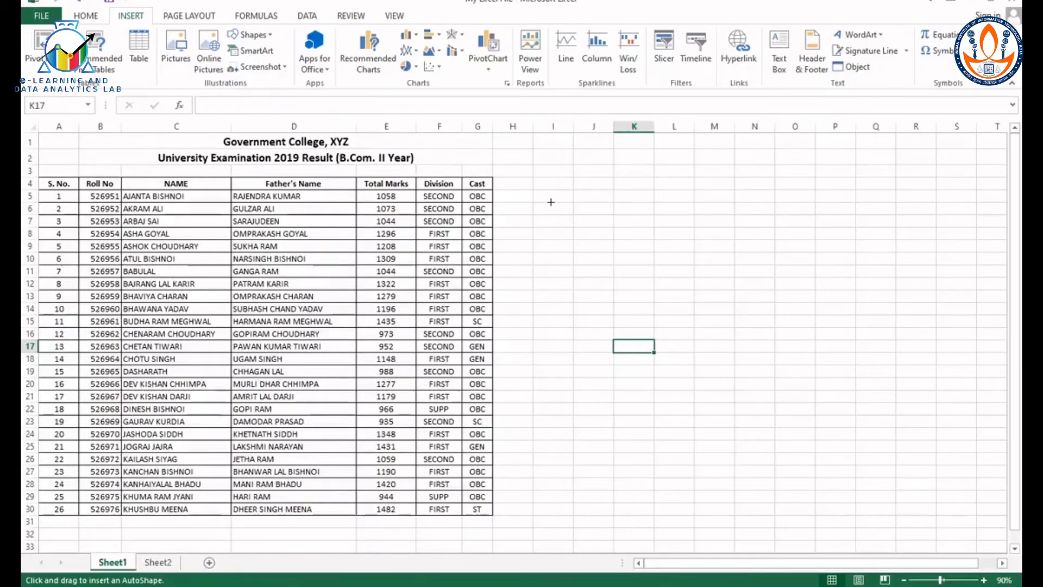
{"action": "mouse_move", "coordinate": [550, 202]}
{"action": "left_mouse_down"}
{"action": "mouse_move", "coordinate": [632, 264]}
{"action": "mouse_move", "coordinate": [676, 266]}
{"action": "left_mouse_up"}
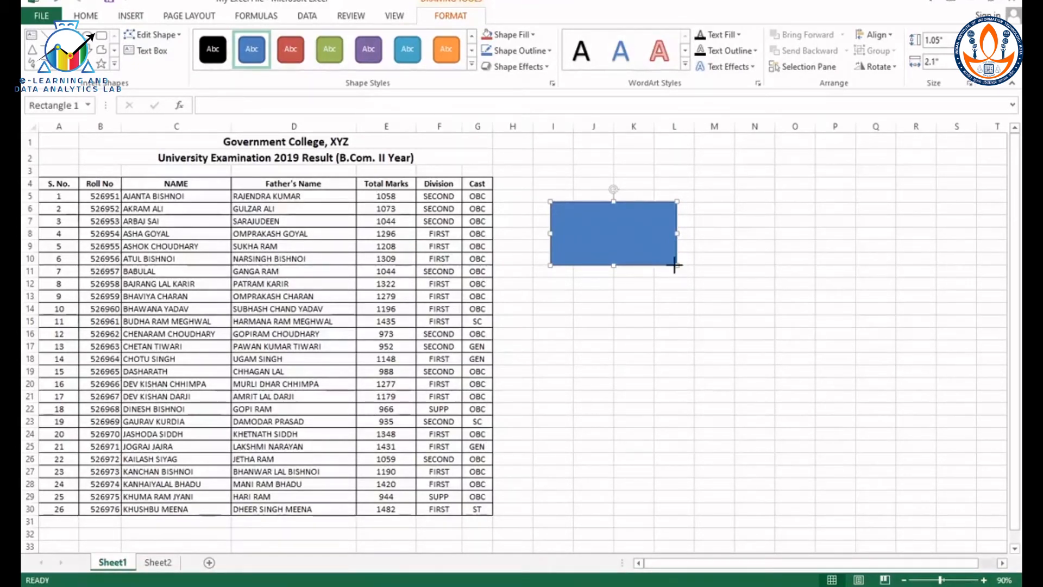
Step: Change the rectangle's solid fill to the red theme color in its shape formatting options
{"action": "right_click", "coordinate": [675, 265]}
{"action": "left_click", "coordinate": [744, 503]}
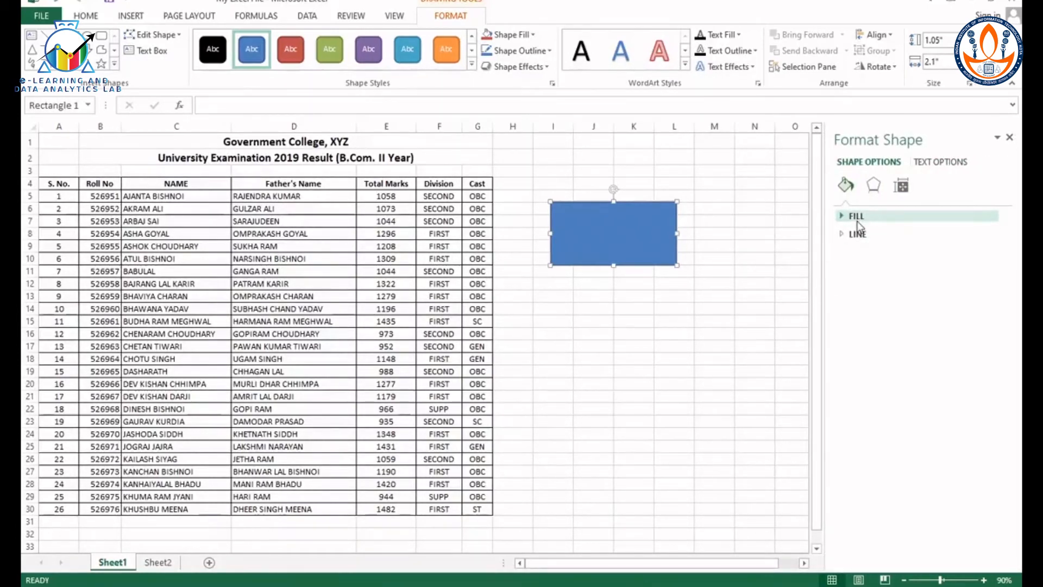
{"action": "left_click", "coordinate": [859, 219]}
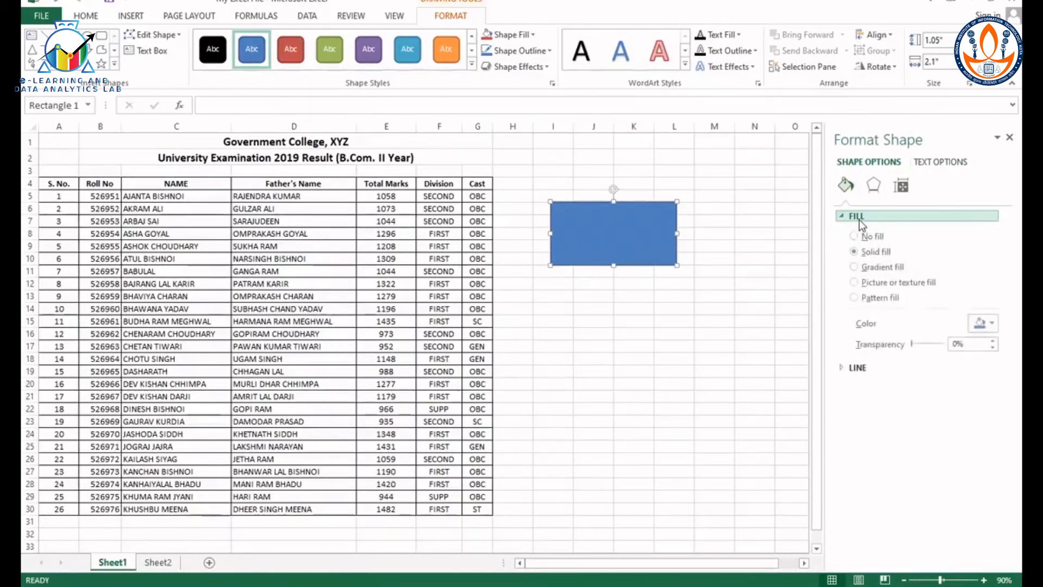
{"action": "left_click", "coordinate": [854, 373]}
{"action": "left_click", "coordinate": [993, 322]}
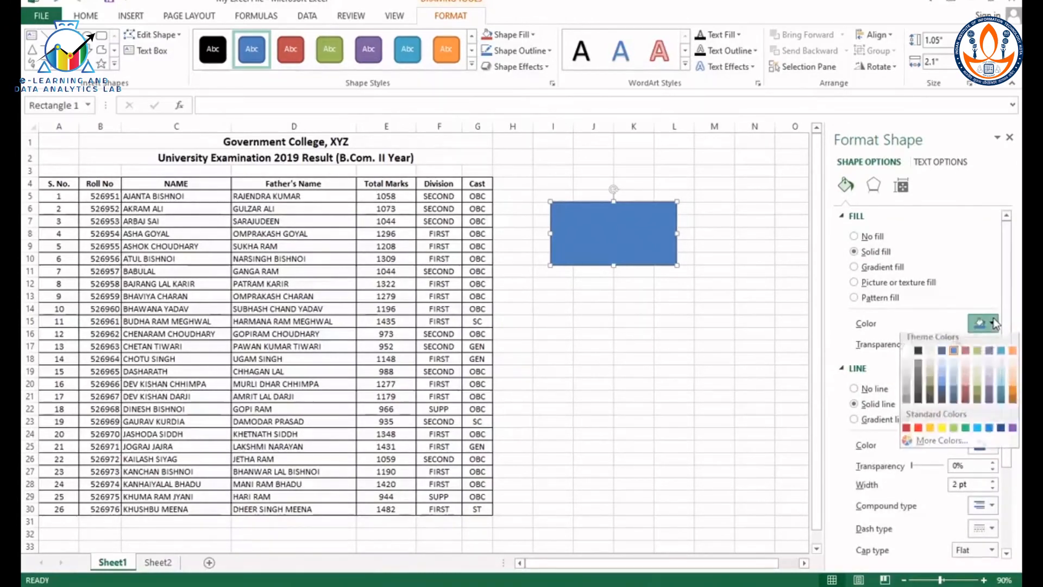
{"action": "left_click", "coordinate": [967, 356]}
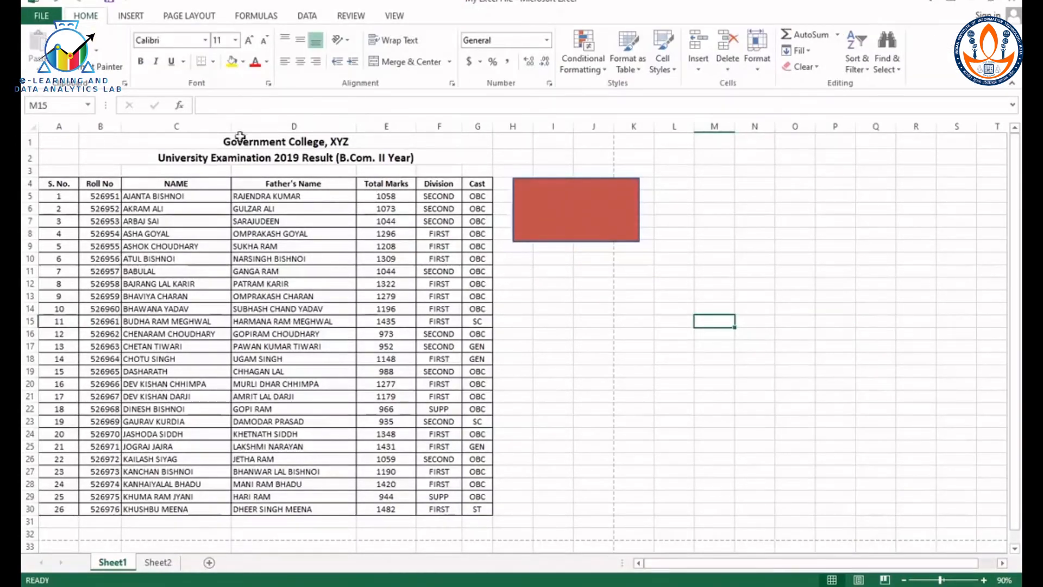
Step: Insert the picture nss logo from New Volume (H:) into the sheet
{"action": "left_click", "coordinate": [125, 19]}
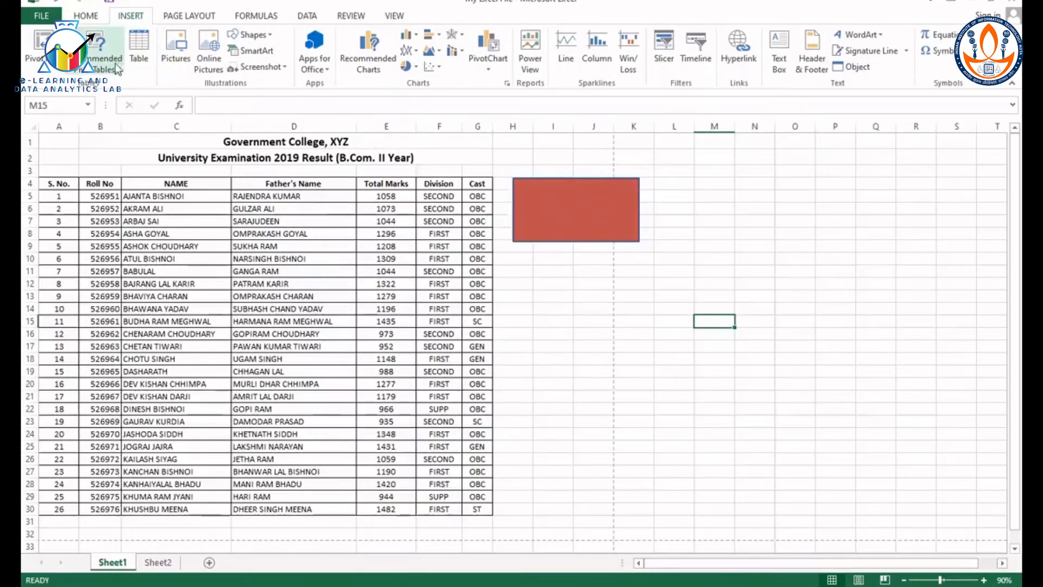
{"action": "left_click", "coordinate": [176, 52]}
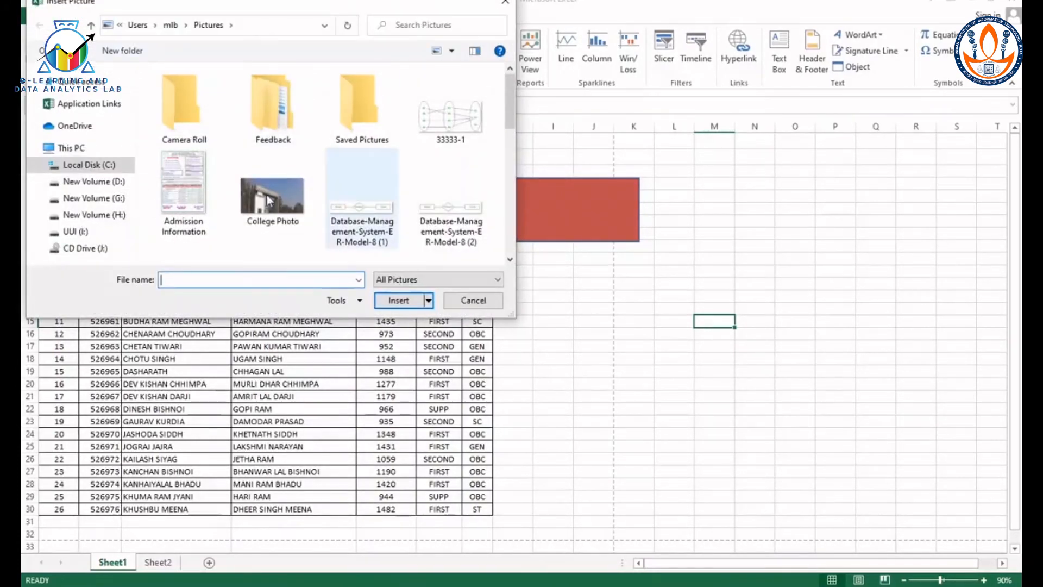
{"action": "left_click", "coordinate": [112, 218]}
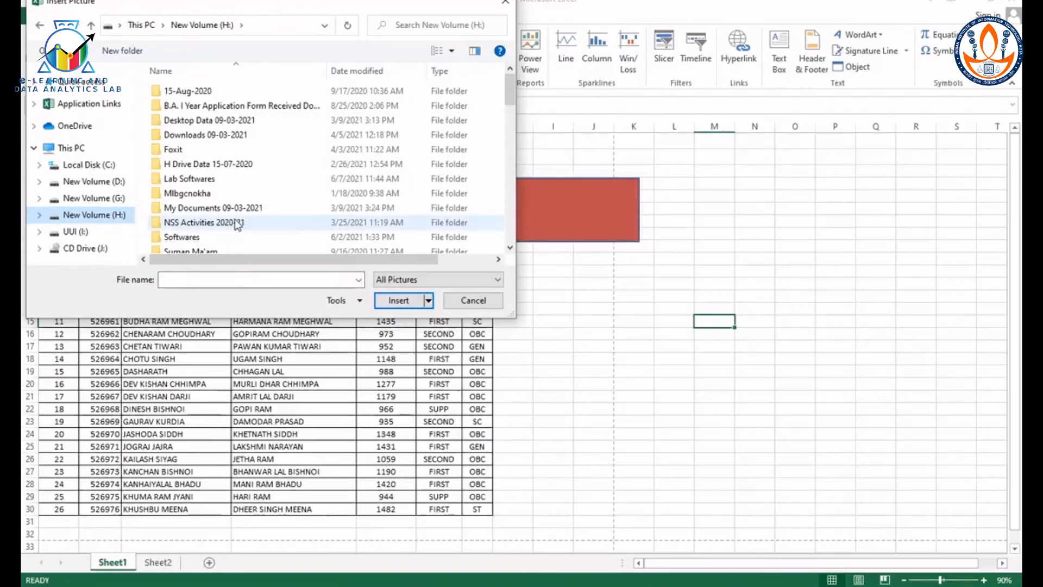
{"action": "left_click_drag", "start_coordinate": [510, 91], "coordinate": [518, 214]}
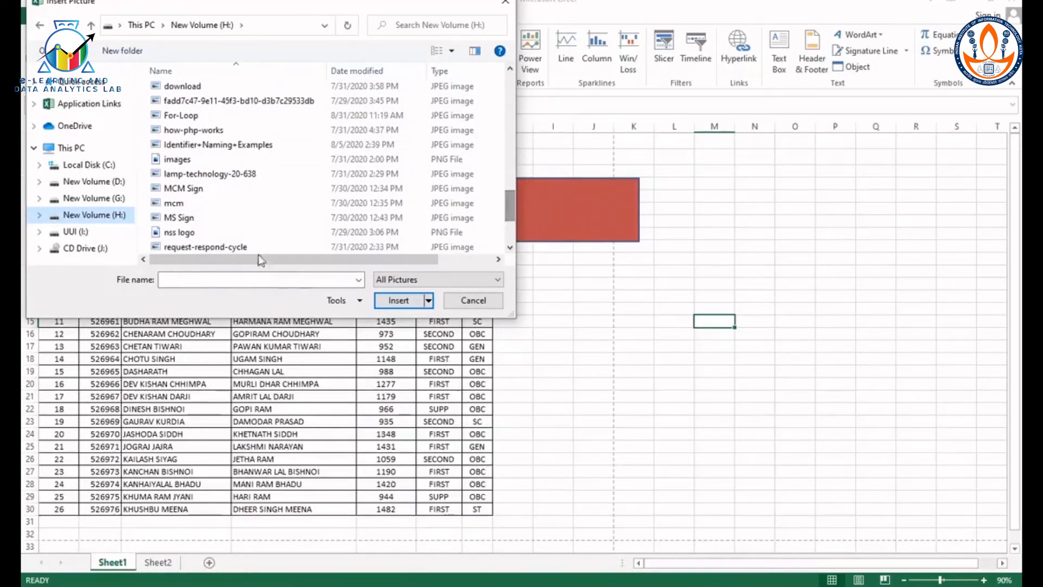
{"action": "left_click", "coordinate": [199, 232]}
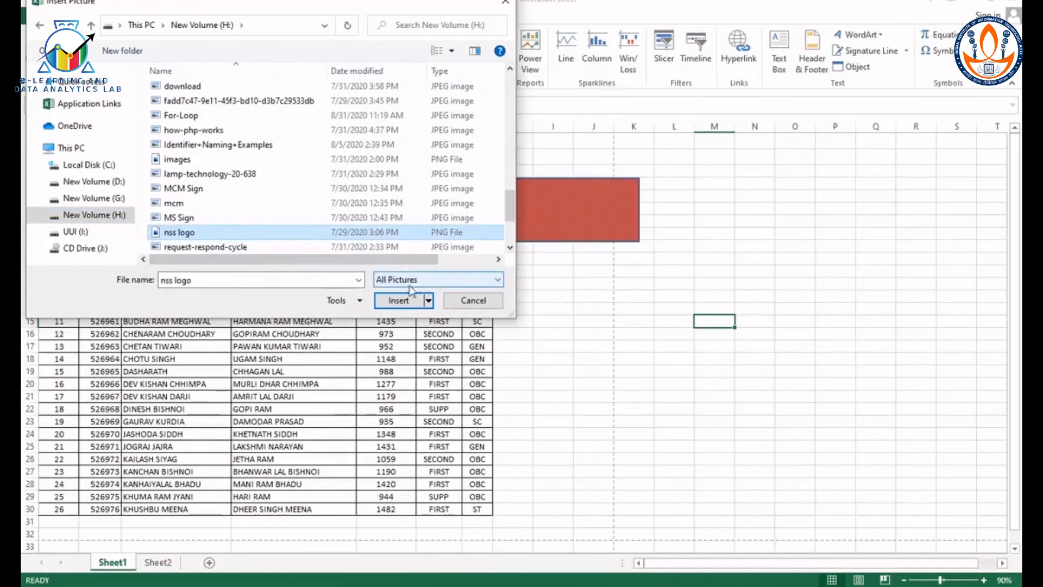
{"action": "left_click", "coordinate": [402, 300]}
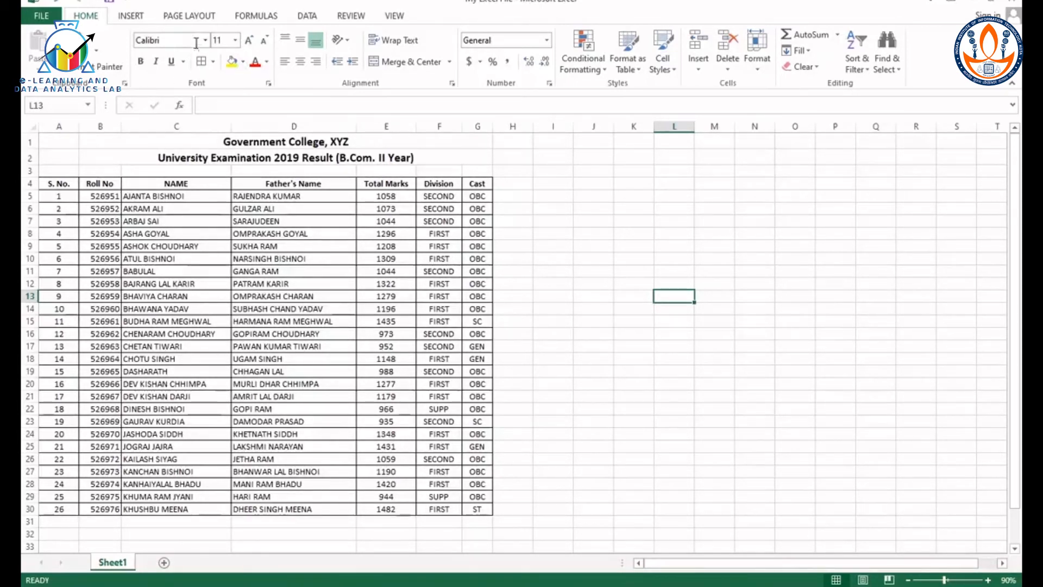
Step: Open the sheet's page setup, try the Landscape orientation and set it back to Portrait
{"action": "left_click", "coordinate": [198, 20]}
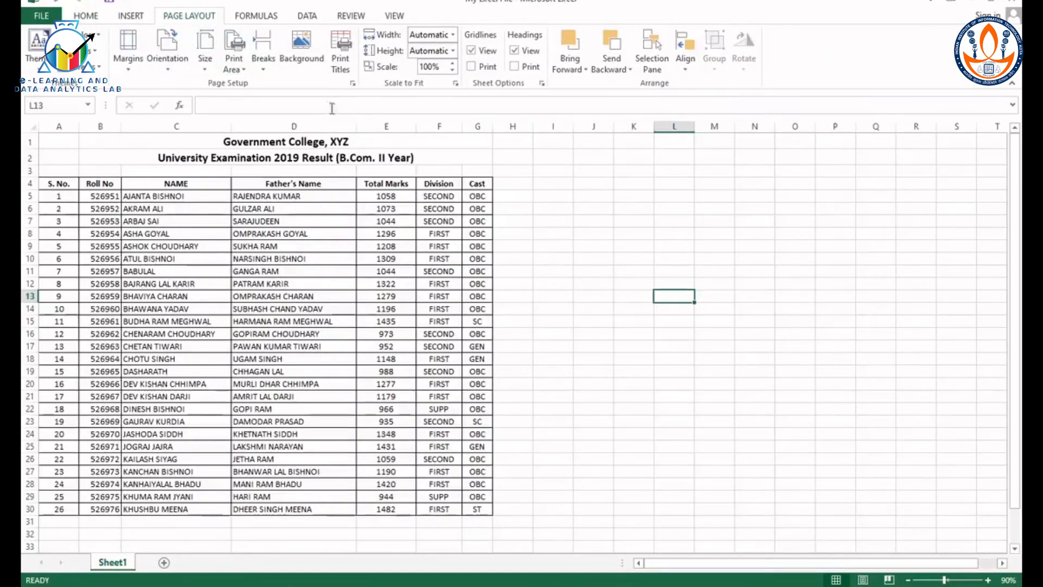
{"action": "left_click", "coordinate": [353, 84]}
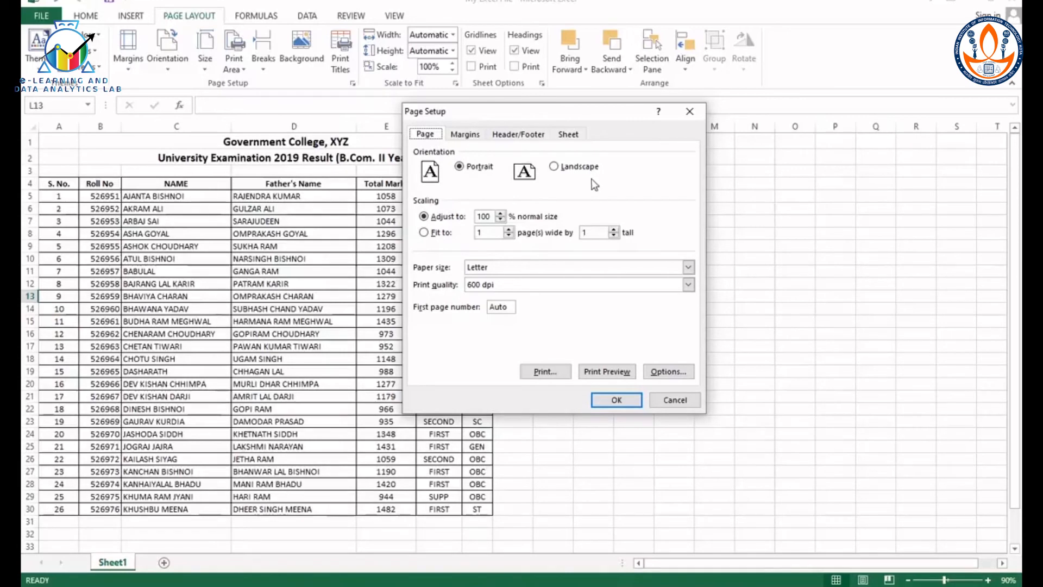
{"action": "left_click_drag", "start_coordinate": [581, 113], "coordinate": [707, 129]}
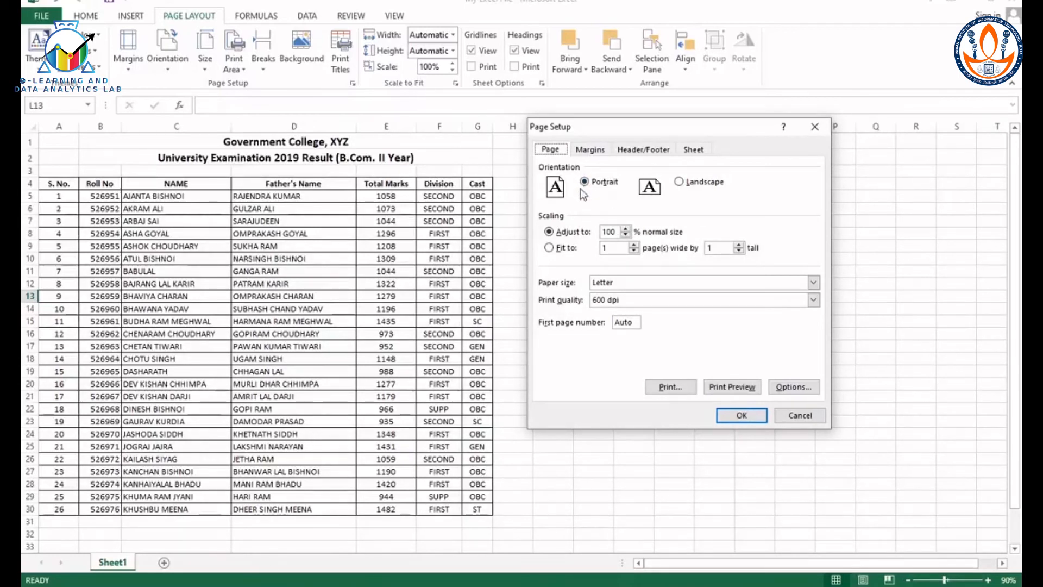
{"action": "left_click", "coordinate": [680, 182]}
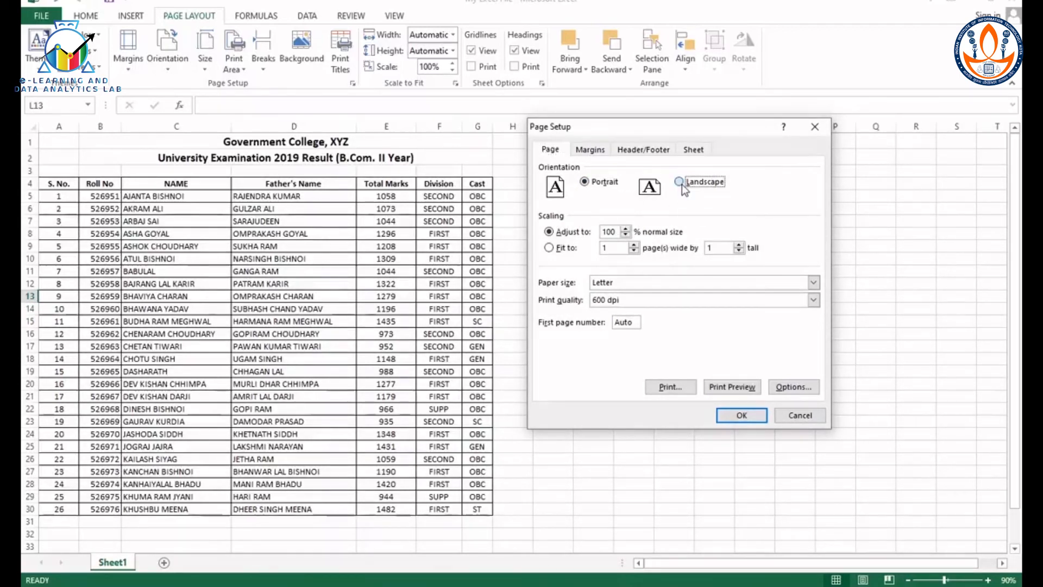
{"action": "left_click", "coordinate": [586, 183]}
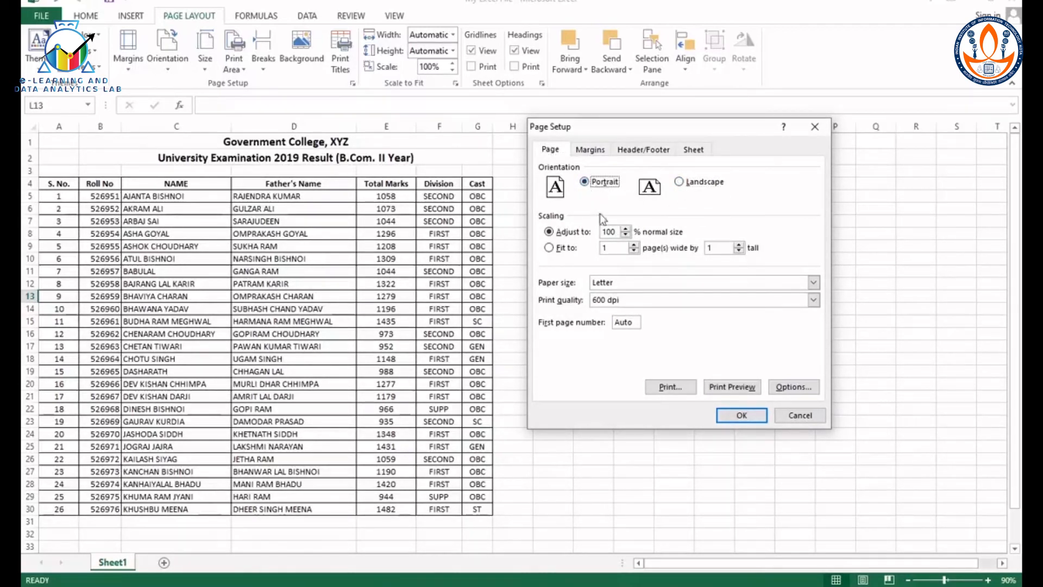
Step: Try out the print scaling, leave it at 100% of normal size, and set the paper size to A4
{"action": "left_click", "coordinate": [626, 234]}
{"action": "left_click", "coordinate": [626, 235]}
{"action": "left_click", "coordinate": [626, 231]}
{"action": "left_click", "coordinate": [627, 231]}
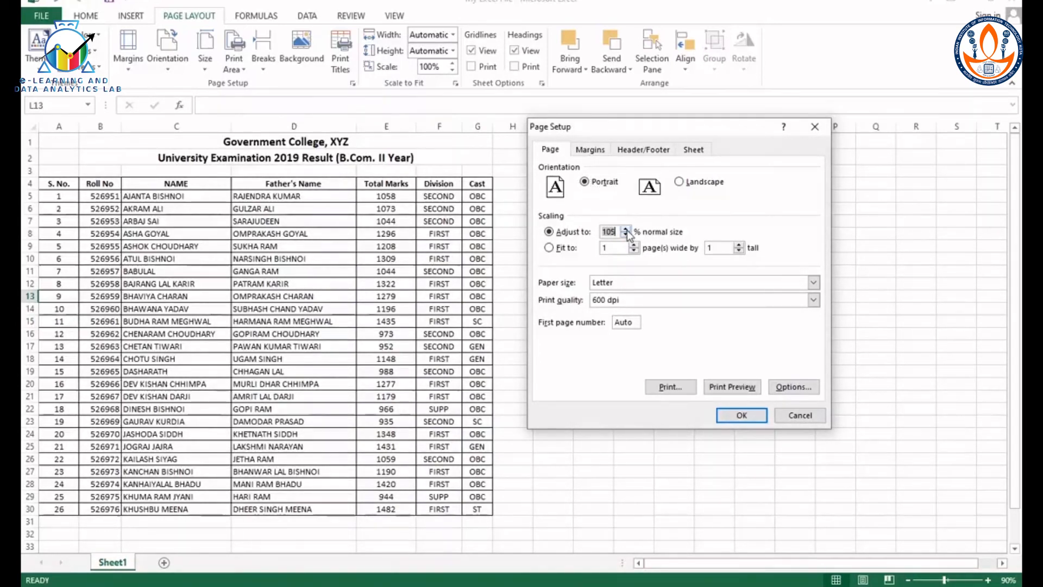
{"action": "left_click", "coordinate": [626, 231]}
{"action": "left_click", "coordinate": [627, 232]}
{"action": "left_click", "coordinate": [814, 283]}
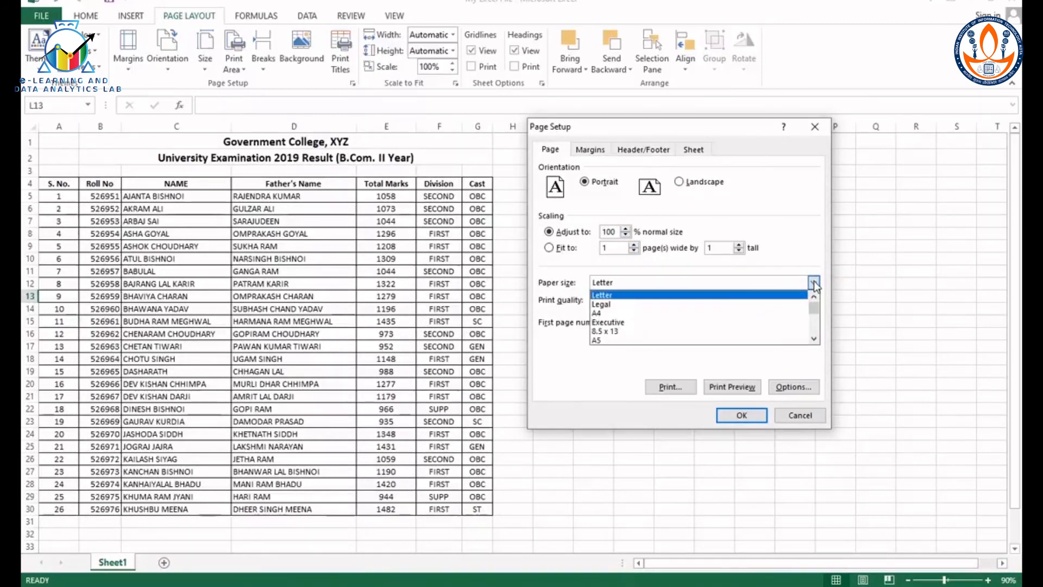
{"action": "left_click", "coordinate": [663, 314]}
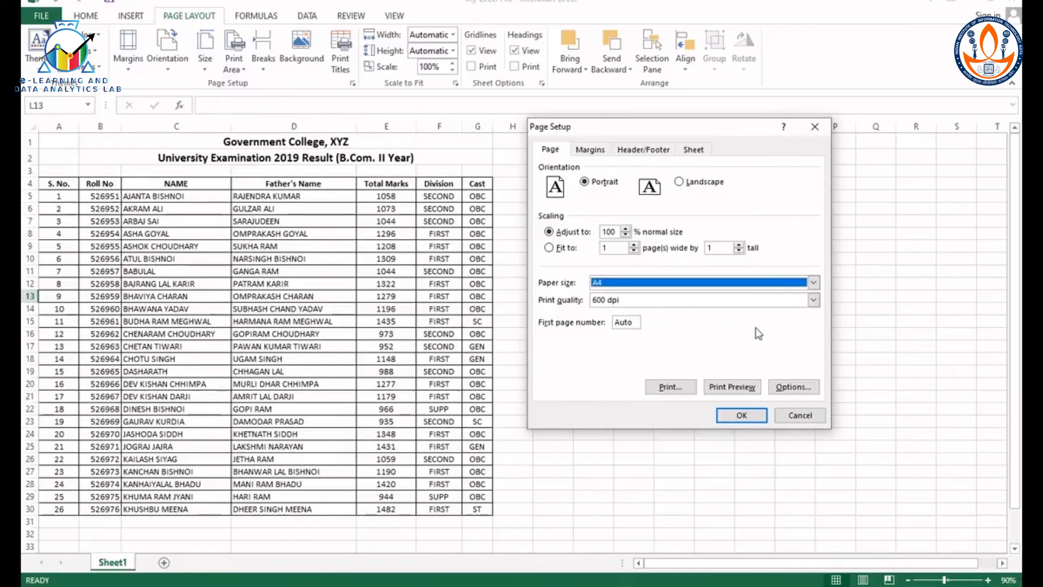
Step: Set the page margins to 0.7 left, 0.75 top and bottom, 0.3 for the header and 0.8 for the footer
{"action": "left_click", "coordinate": [589, 150]}
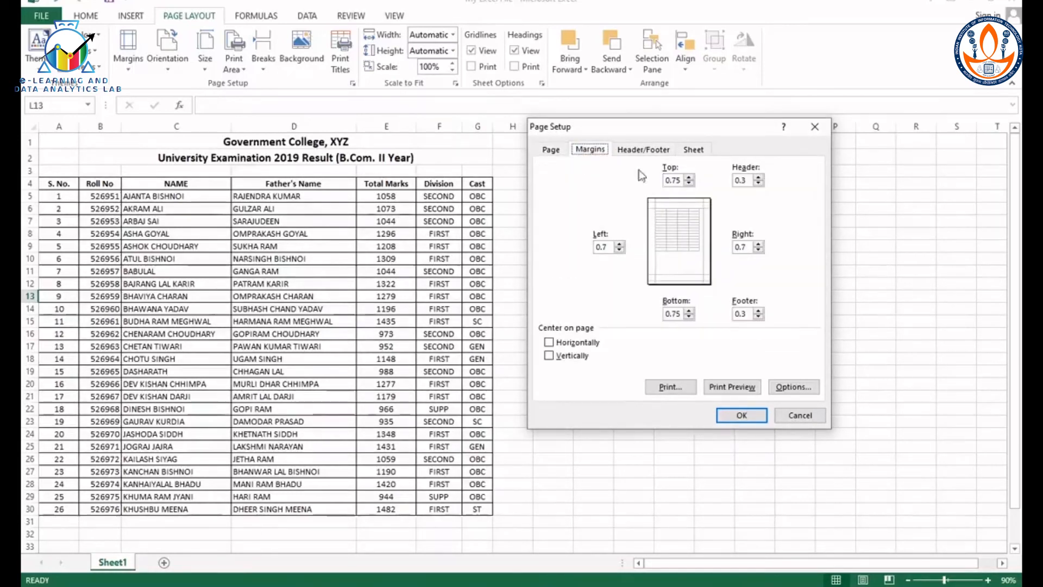
{"action": "left_click", "coordinate": [619, 244]}
{"action": "left_click", "coordinate": [620, 250]}
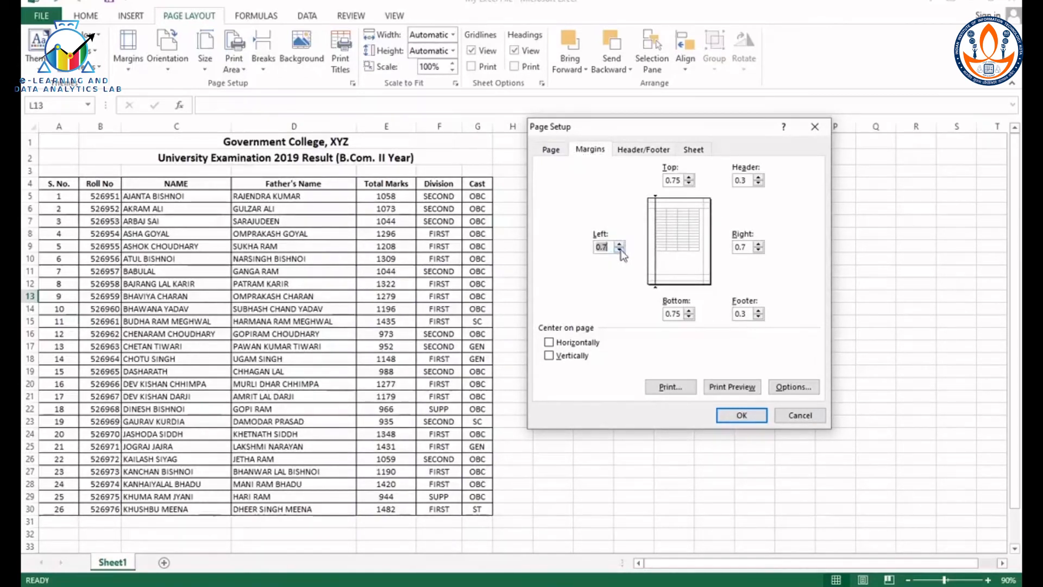
{"action": "left_click", "coordinate": [689, 182]}
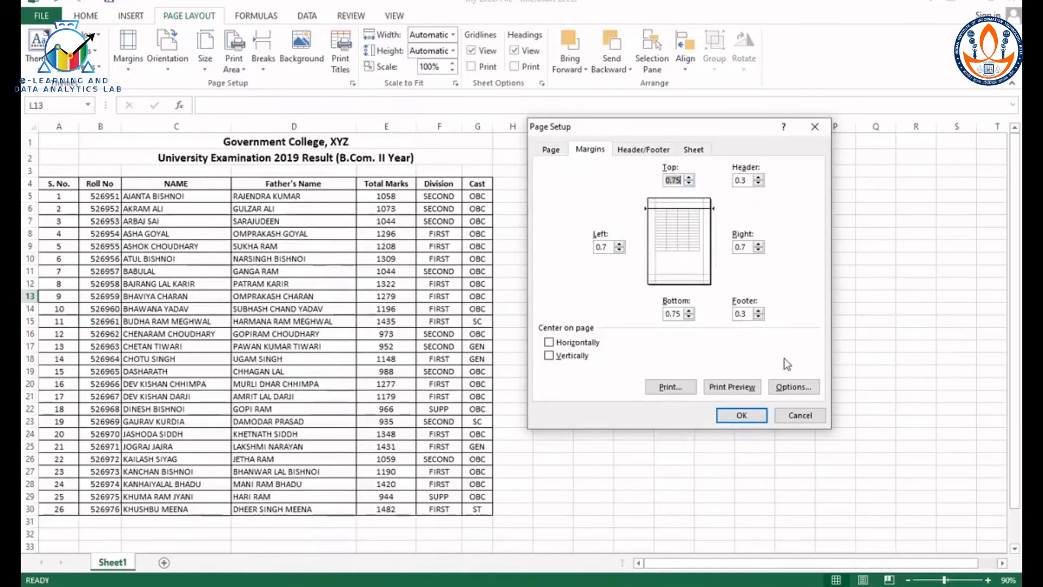
{"action": "left_click", "coordinate": [691, 318]}
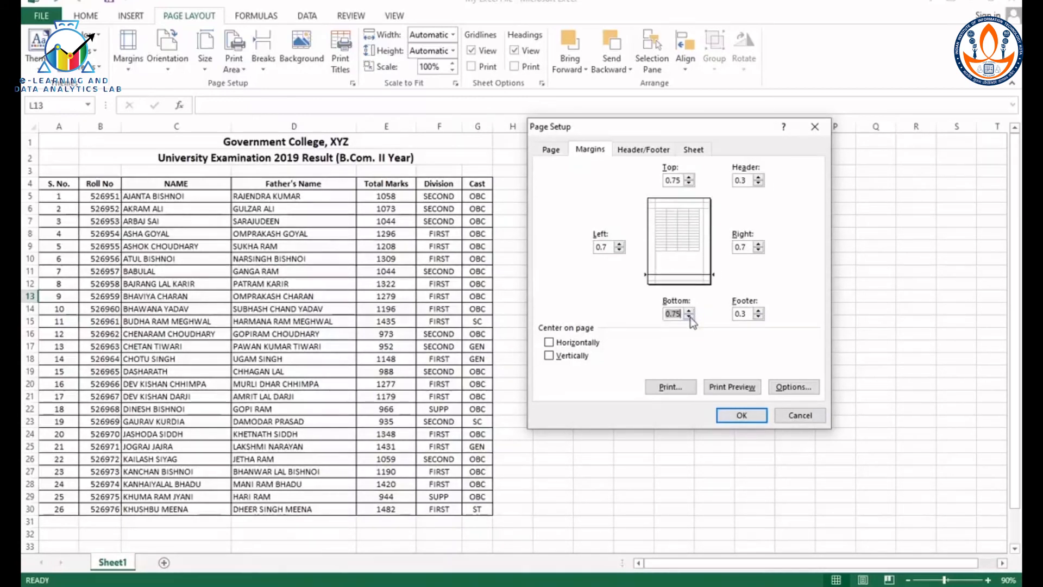
{"action": "left_click", "coordinate": [759, 311]}
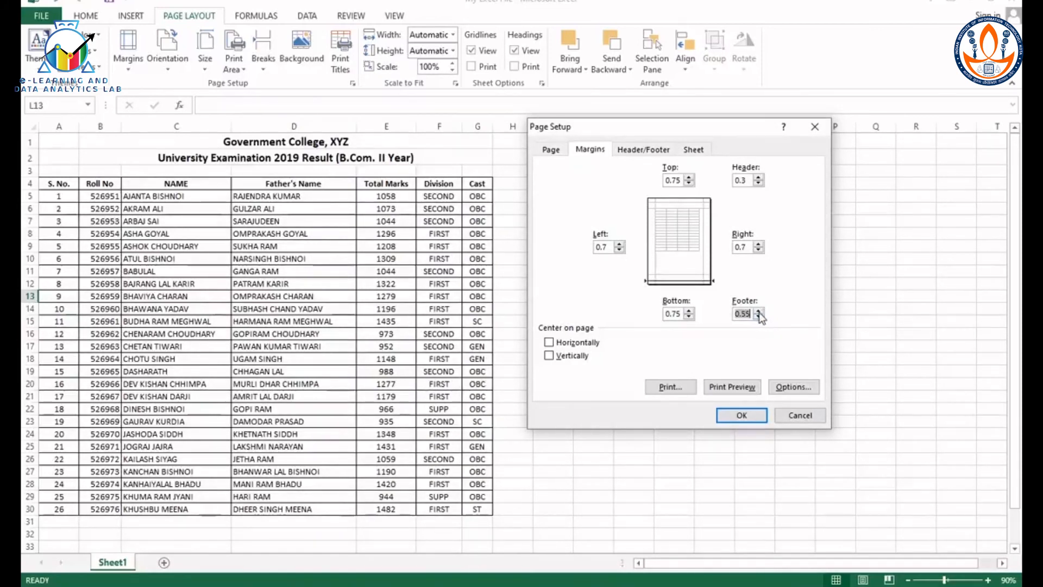
{"action": "left_click", "coordinate": [759, 311]}
{"action": "left_click", "coordinate": [759, 310]}
{"action": "left_click", "coordinate": [759, 181]}
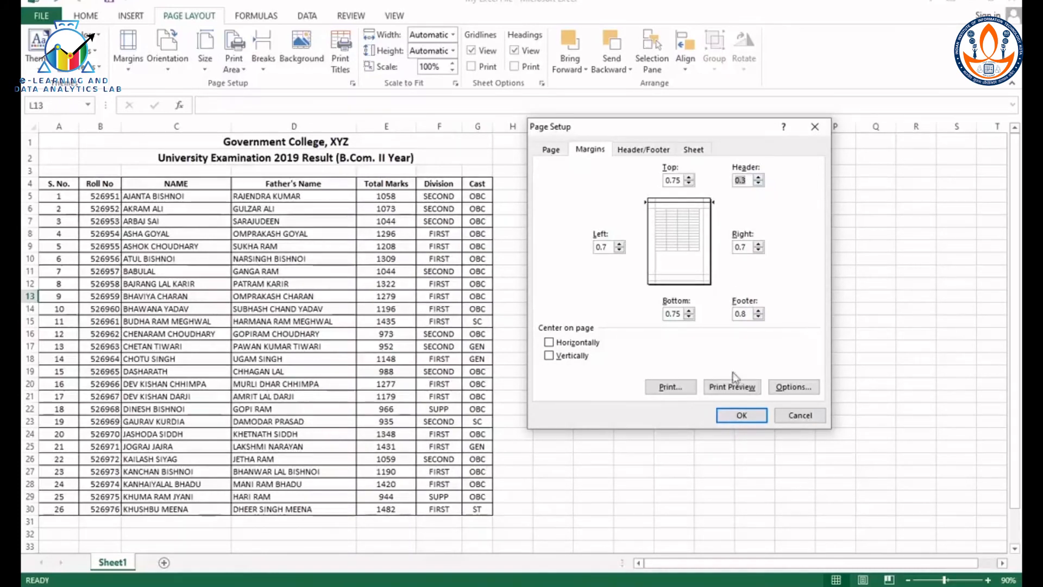
Step: Add a custom header reading "My Workbook" in the center section and check the page in the print preview
{"action": "left_click", "coordinate": [648, 154]}
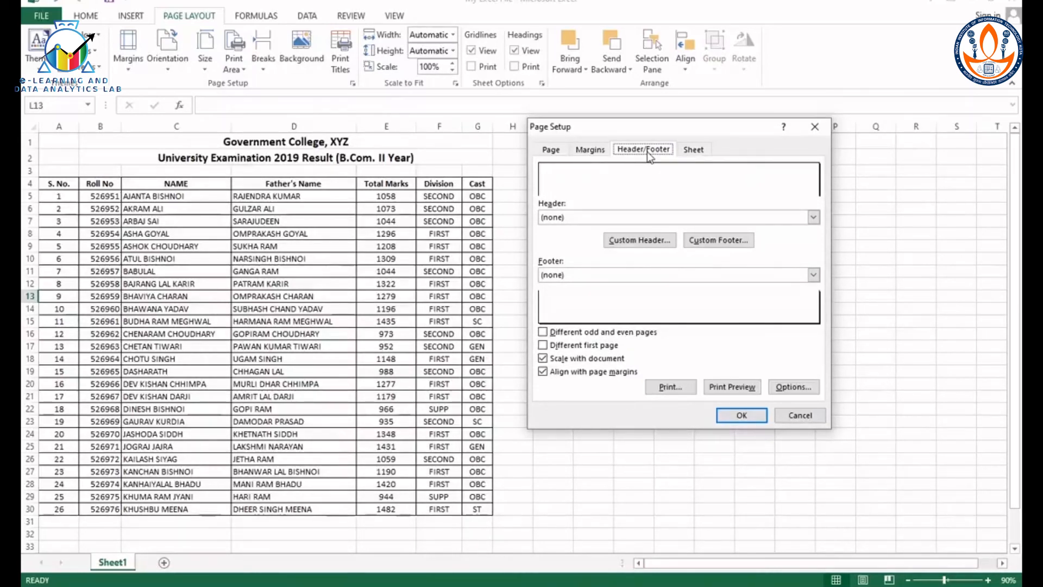
{"action": "left_click", "coordinate": [647, 244]}
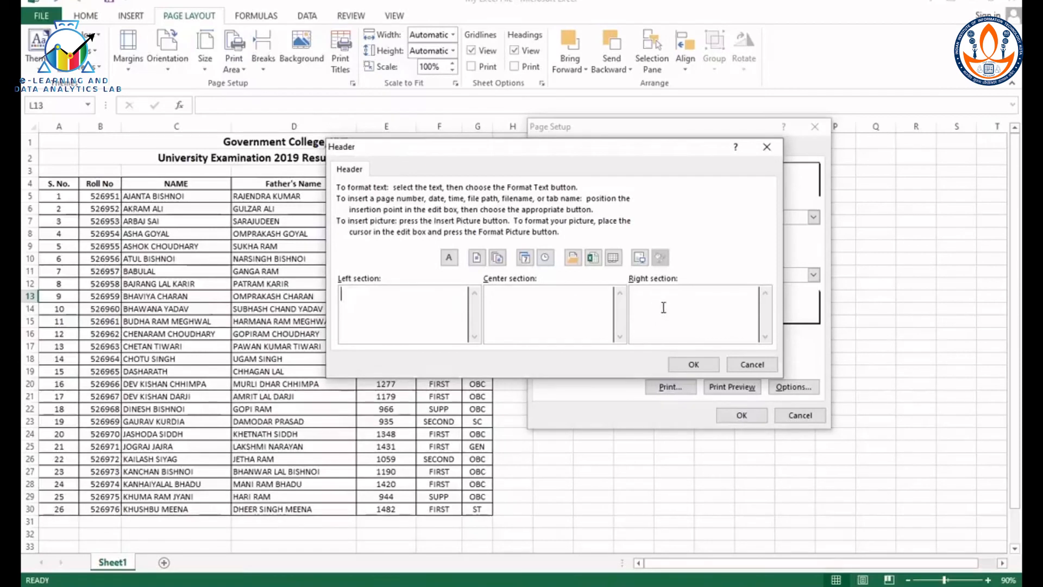
{"action": "left_click", "coordinate": [547, 299]}
{"action": "type", "text": "MyWorkbook"}
{"action": "left_click", "coordinate": [533, 296]}
{"action": "left_click", "coordinate": [694, 365]}
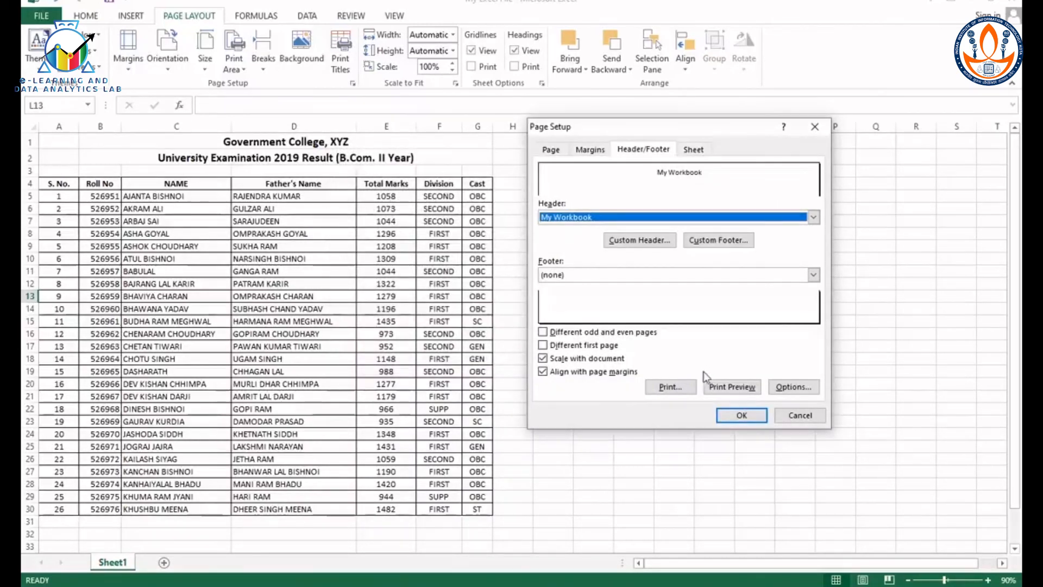
{"action": "left_click", "coordinate": [734, 386]}
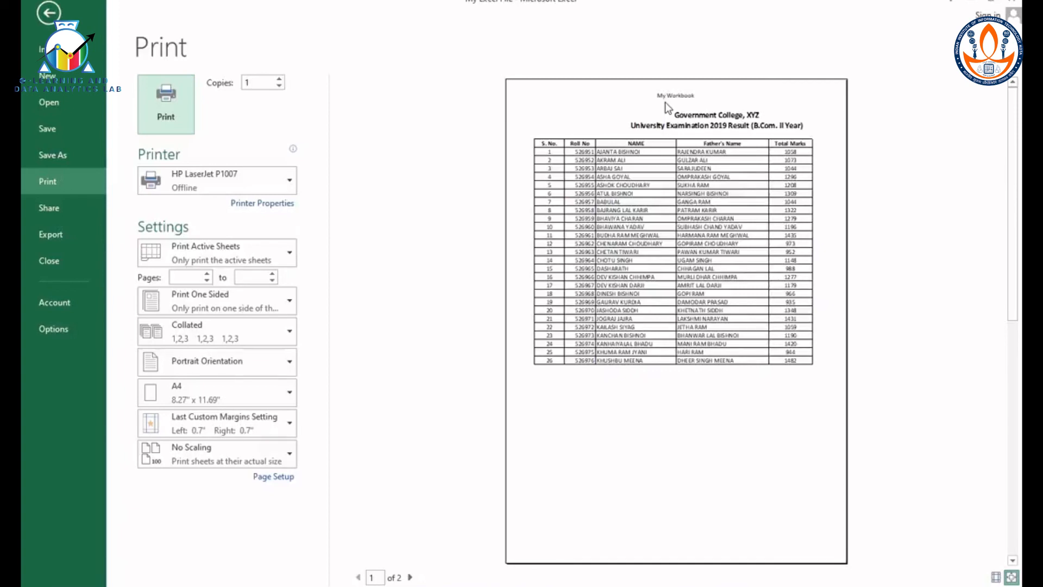
{"action": "key", "text": "Escape"}
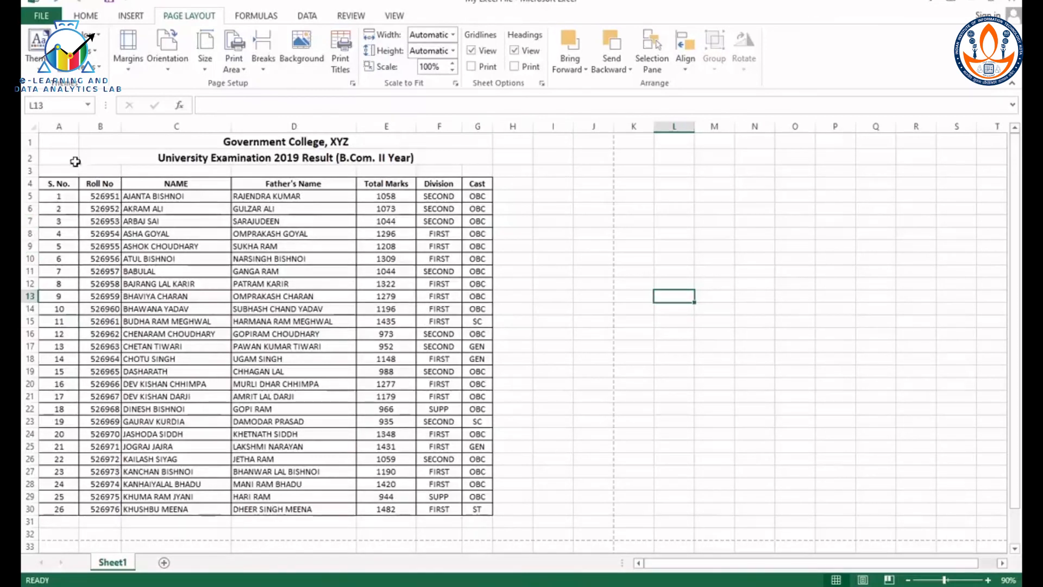
Step: Export the workbook to the Desktop as a PDF named My Excel File and look through the published document
{"action": "left_click", "coordinate": [52, 19]}
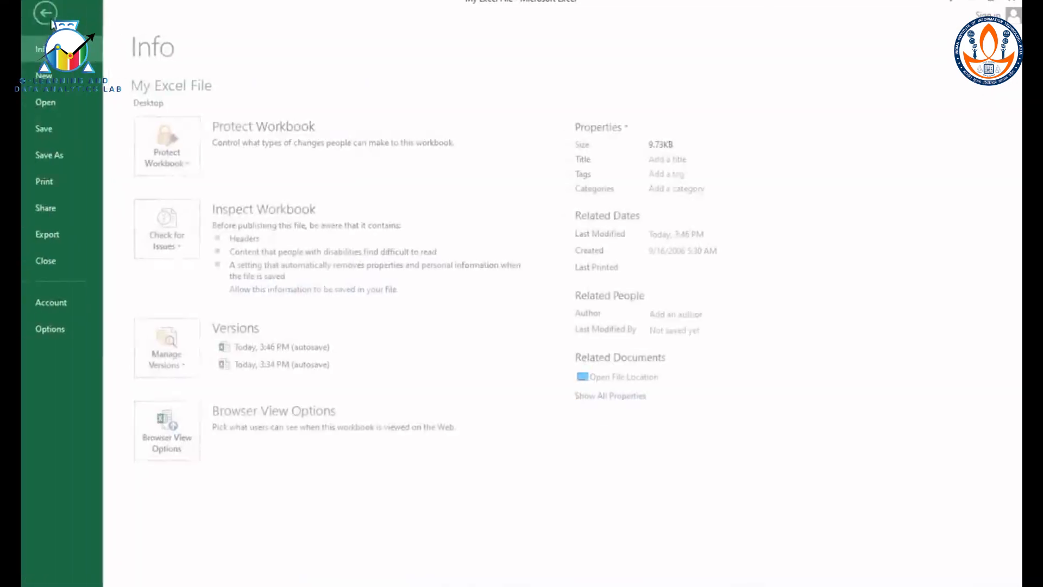
{"action": "left_click", "coordinate": [54, 233]}
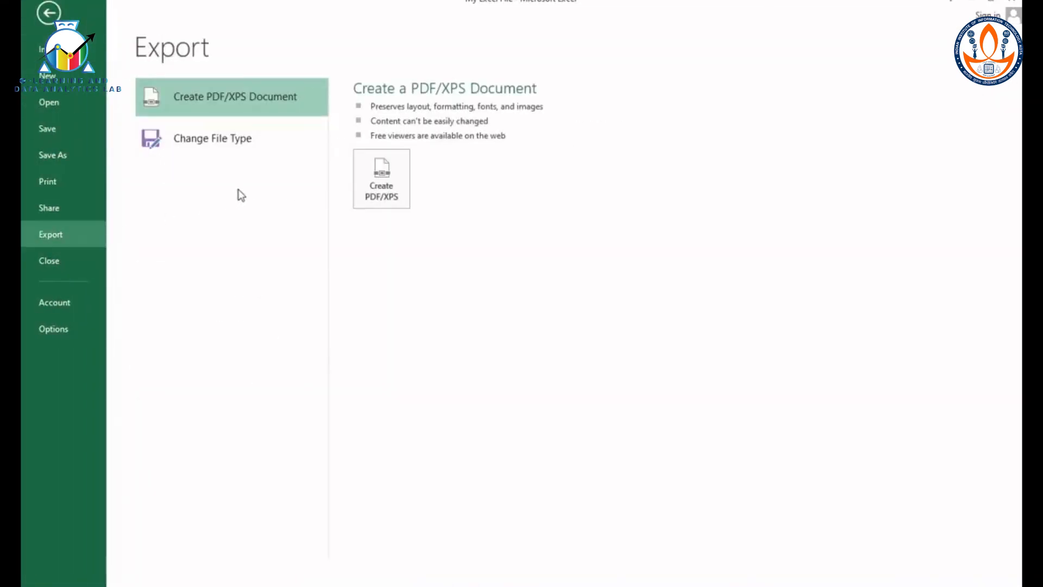
{"action": "left_click", "coordinate": [383, 184]}
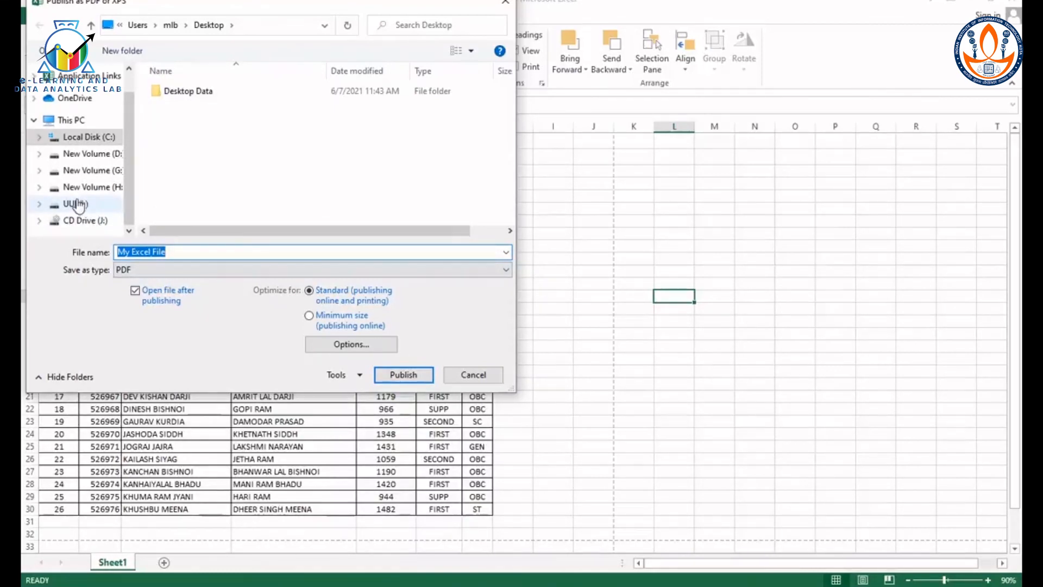
{"action": "left_click", "coordinate": [411, 376]}
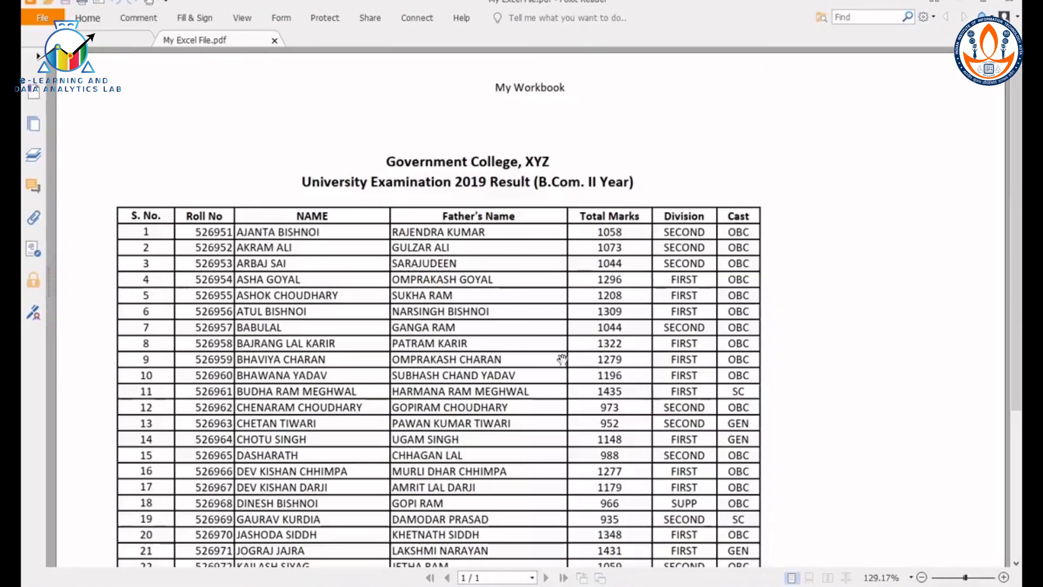
{"action": "scroll", "coordinate": [557, 359], "scroll_direction": "down", "scroll_amount": 3}
{"action": "scroll", "coordinate": [556, 359], "scroll_direction": "down", "scroll_amount": 1}
{"action": "scroll", "coordinate": [559, 369], "scroll_direction": "up", "scroll_amount": 4}
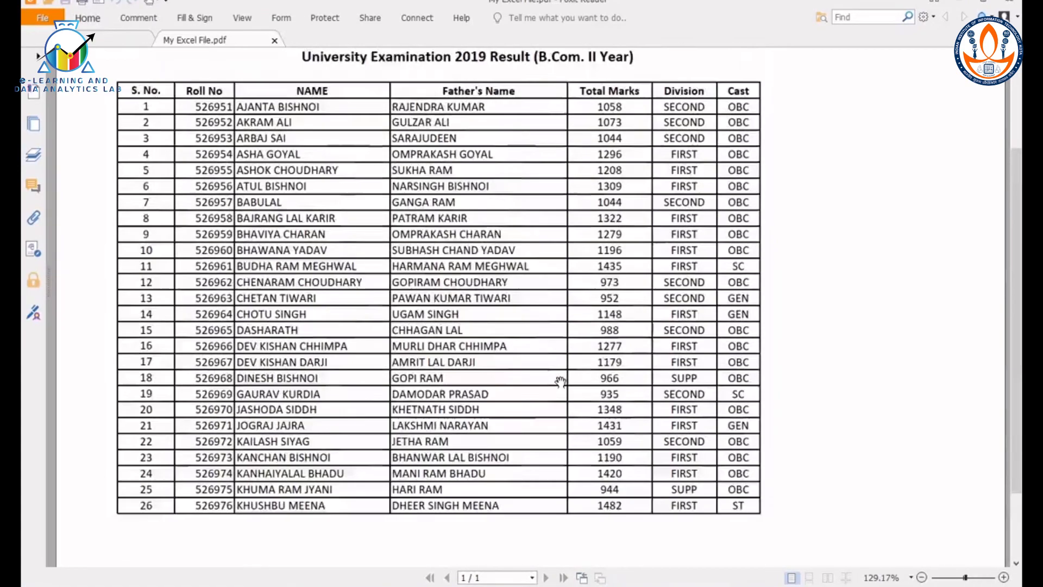
{"action": "scroll", "coordinate": [560, 382], "scroll_direction": "down", "scroll_amount": 3}
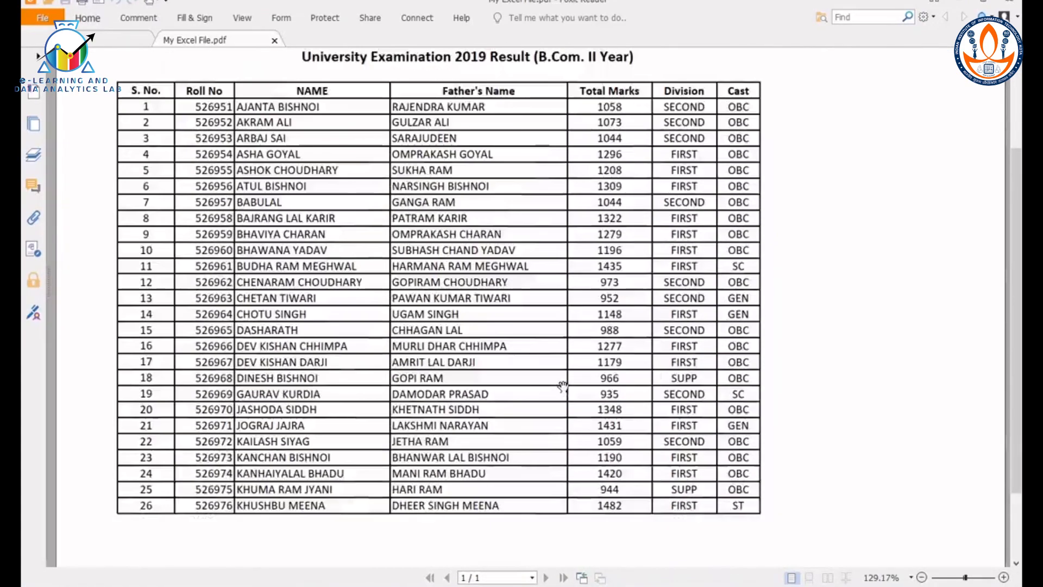
{"action": "scroll", "coordinate": [568, 386], "scroll_direction": "up", "scroll_amount": 2}
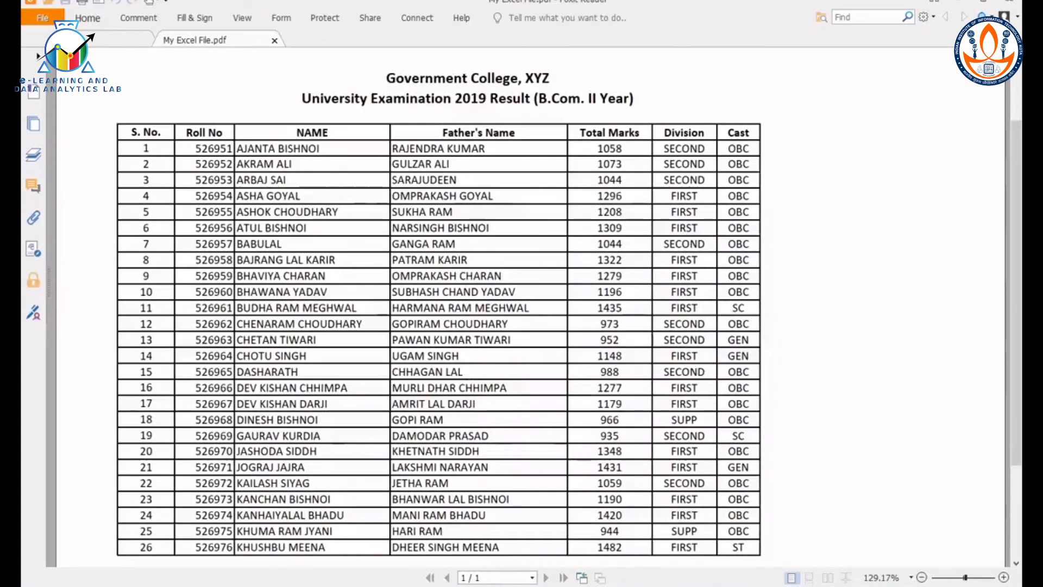